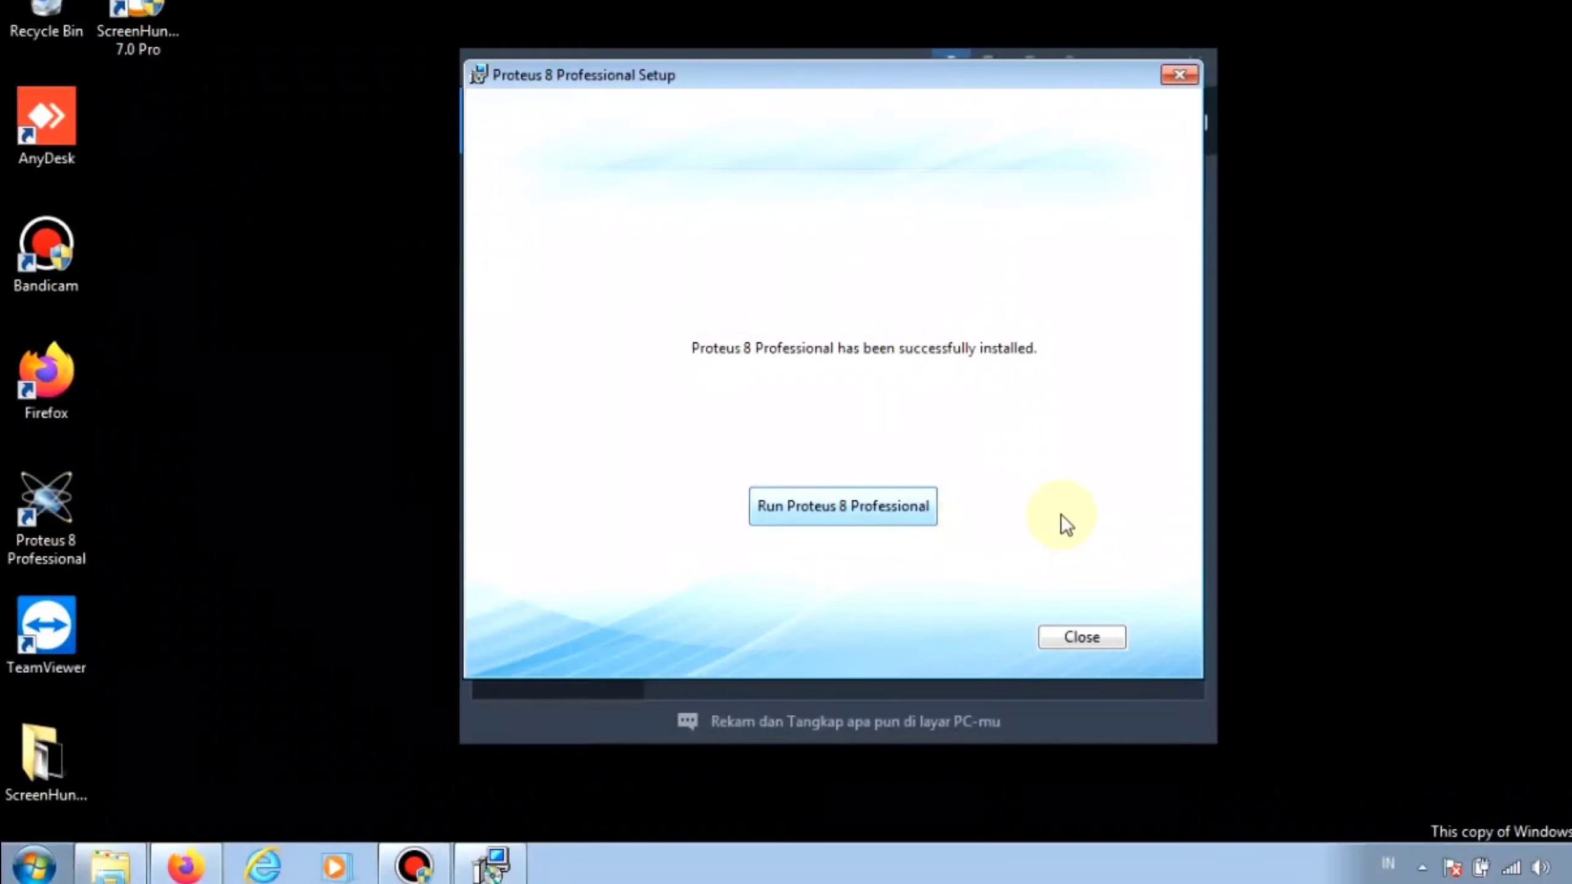
- Close the finished Proteus 8 setup and copy the BIN folder from the CRACK folder
click(1088, 637)
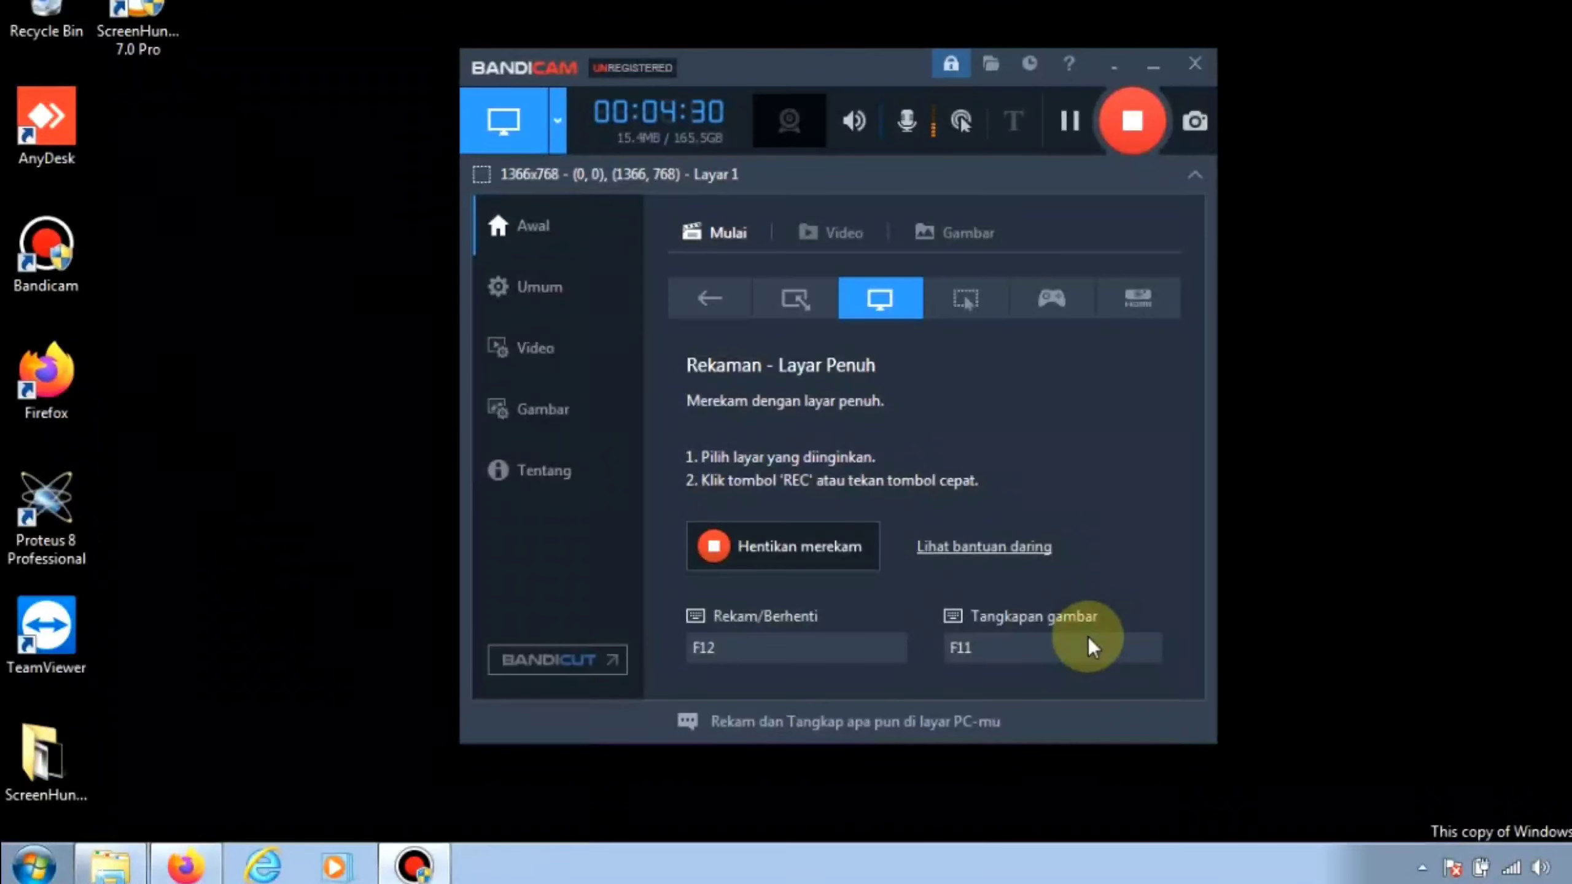
click(123, 878)
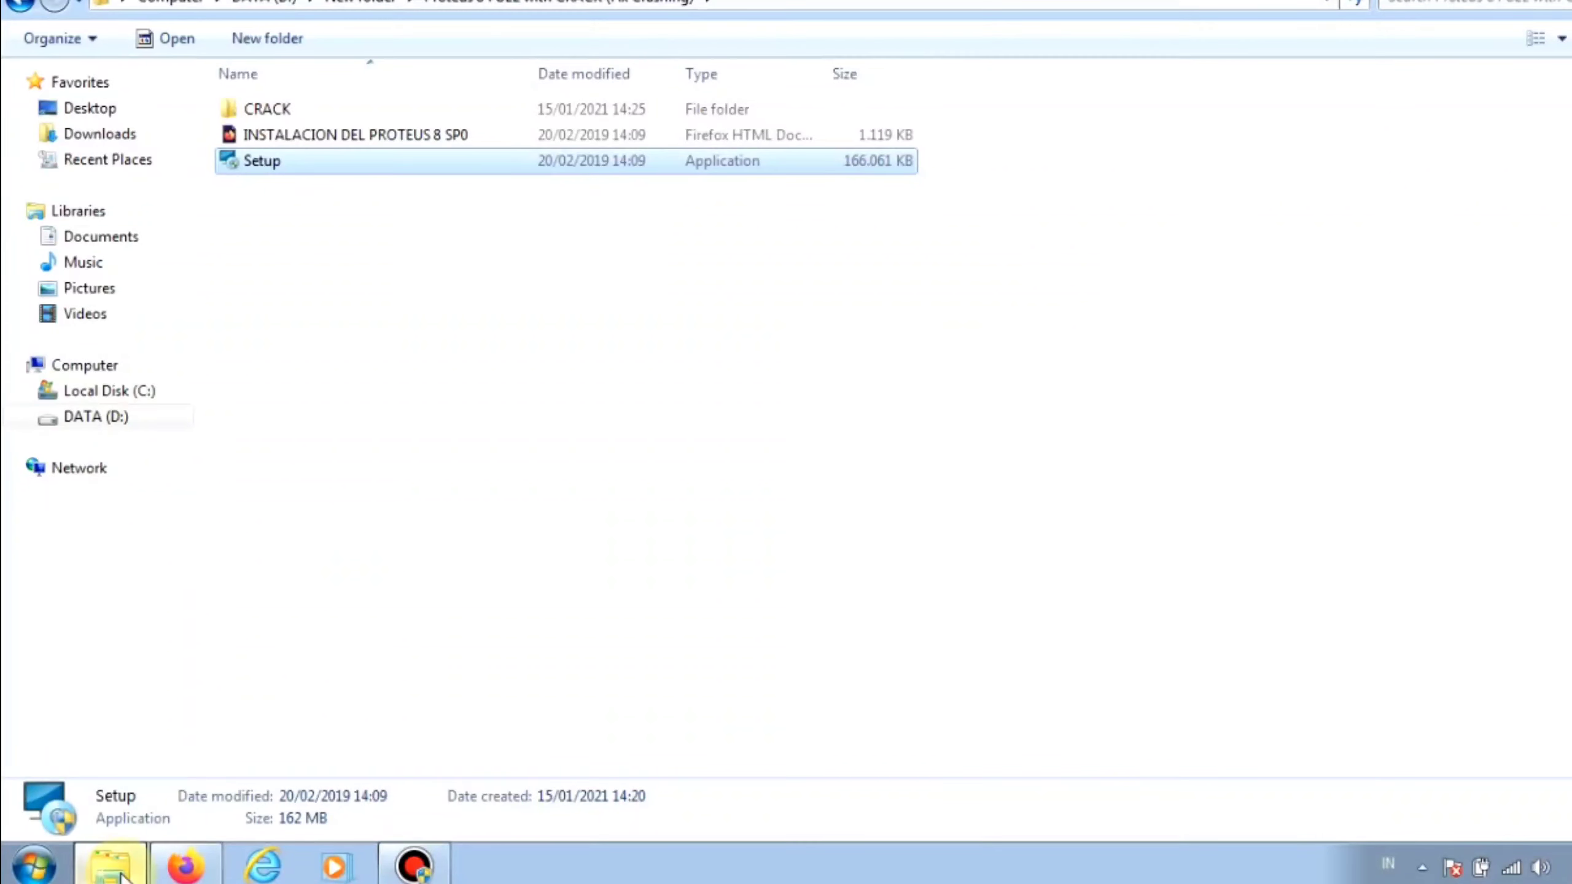
double_click(282, 108)
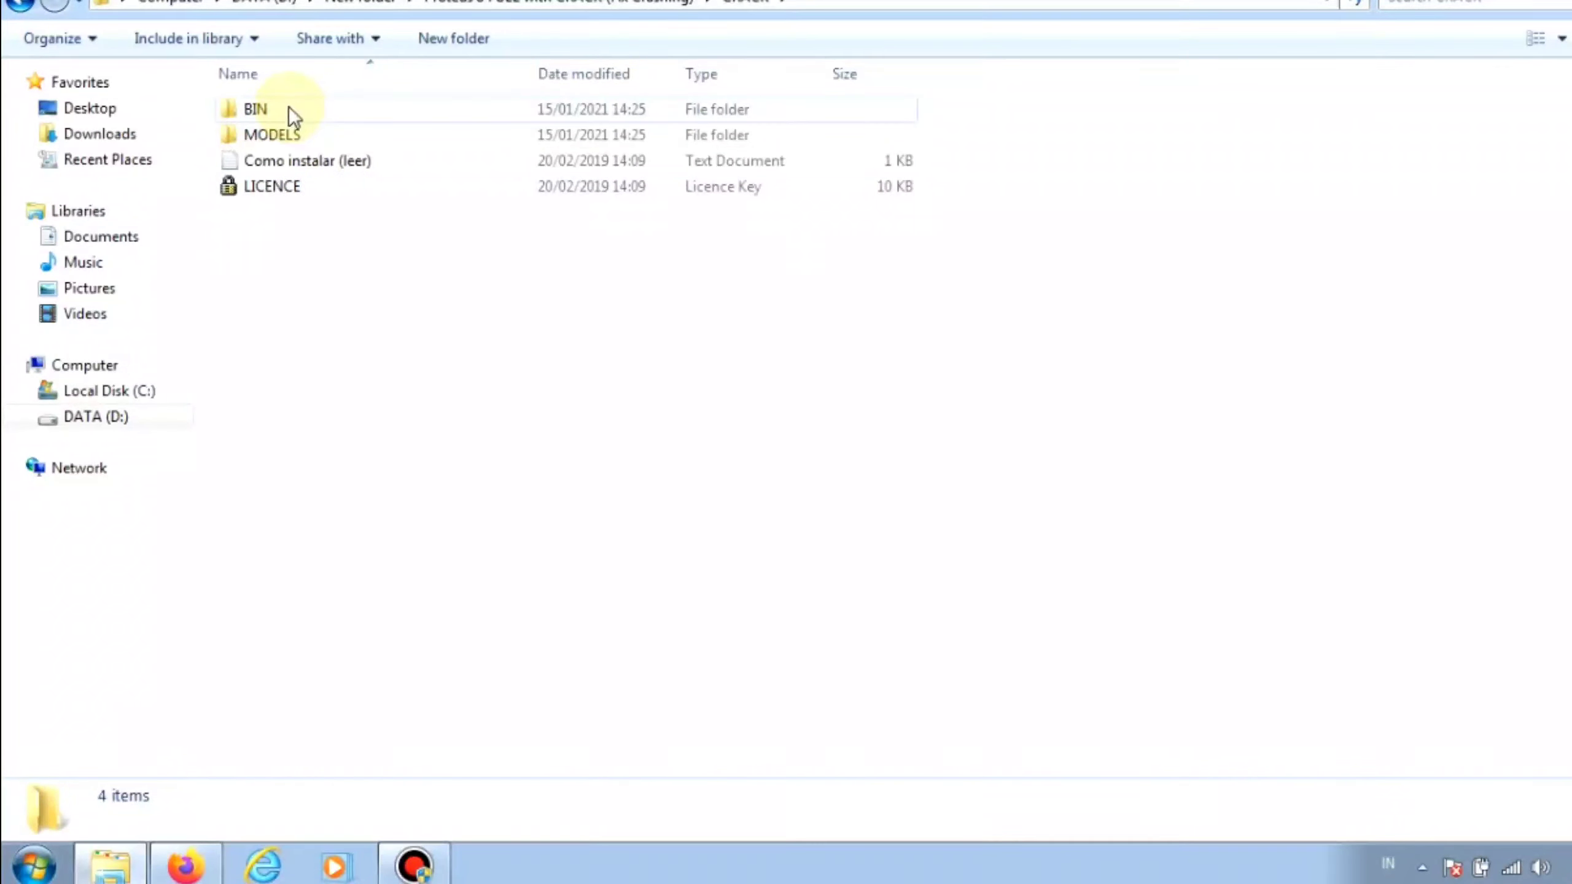
click(289, 107)
right_click(288, 107)
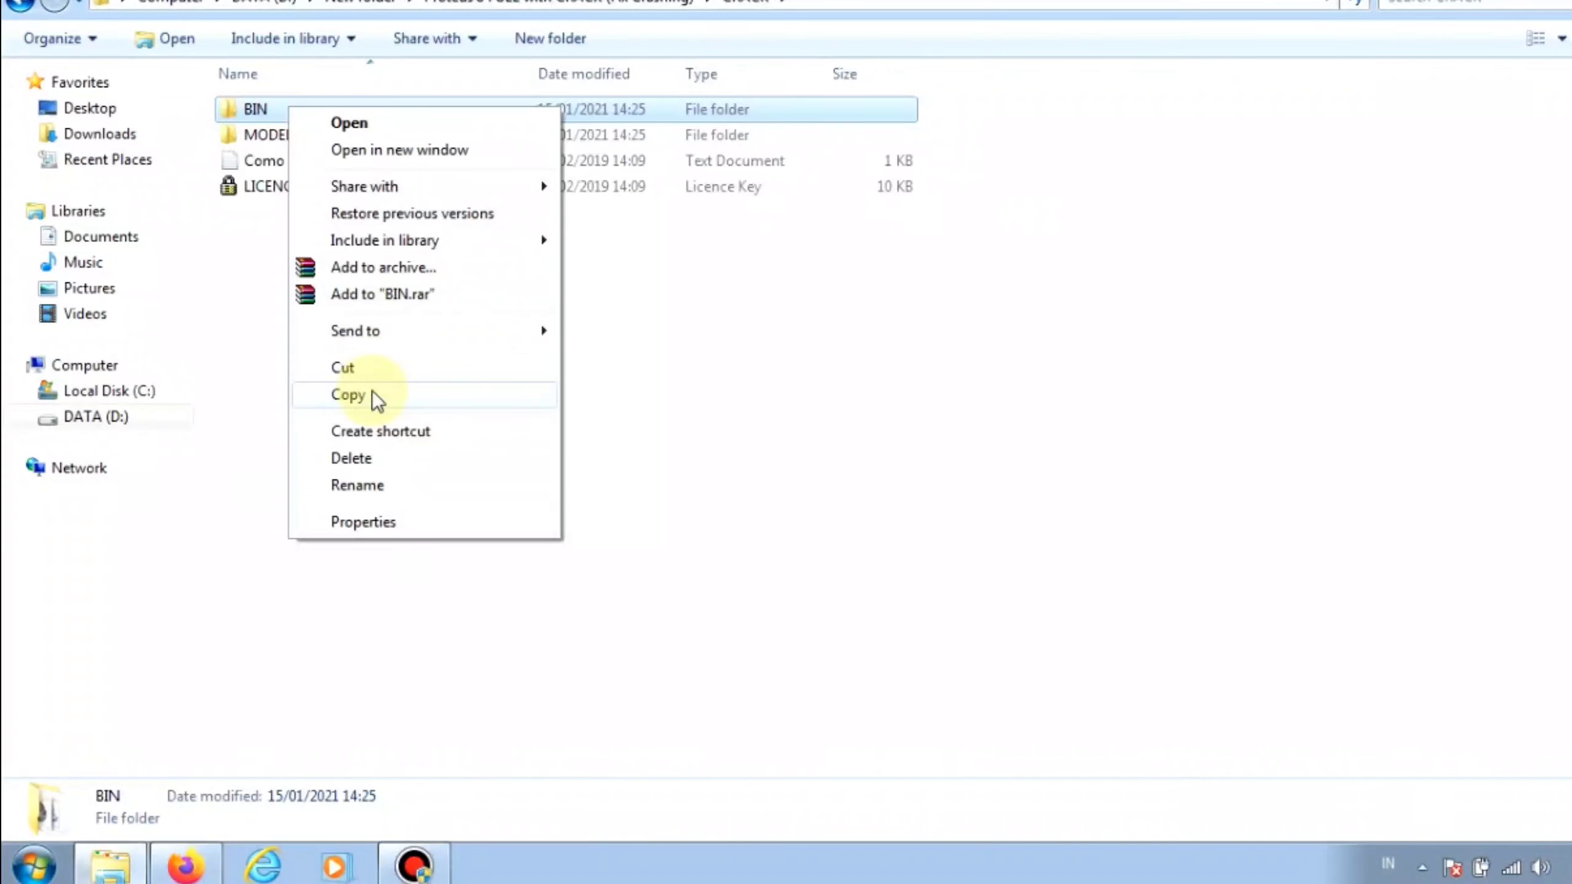
click(349, 394)
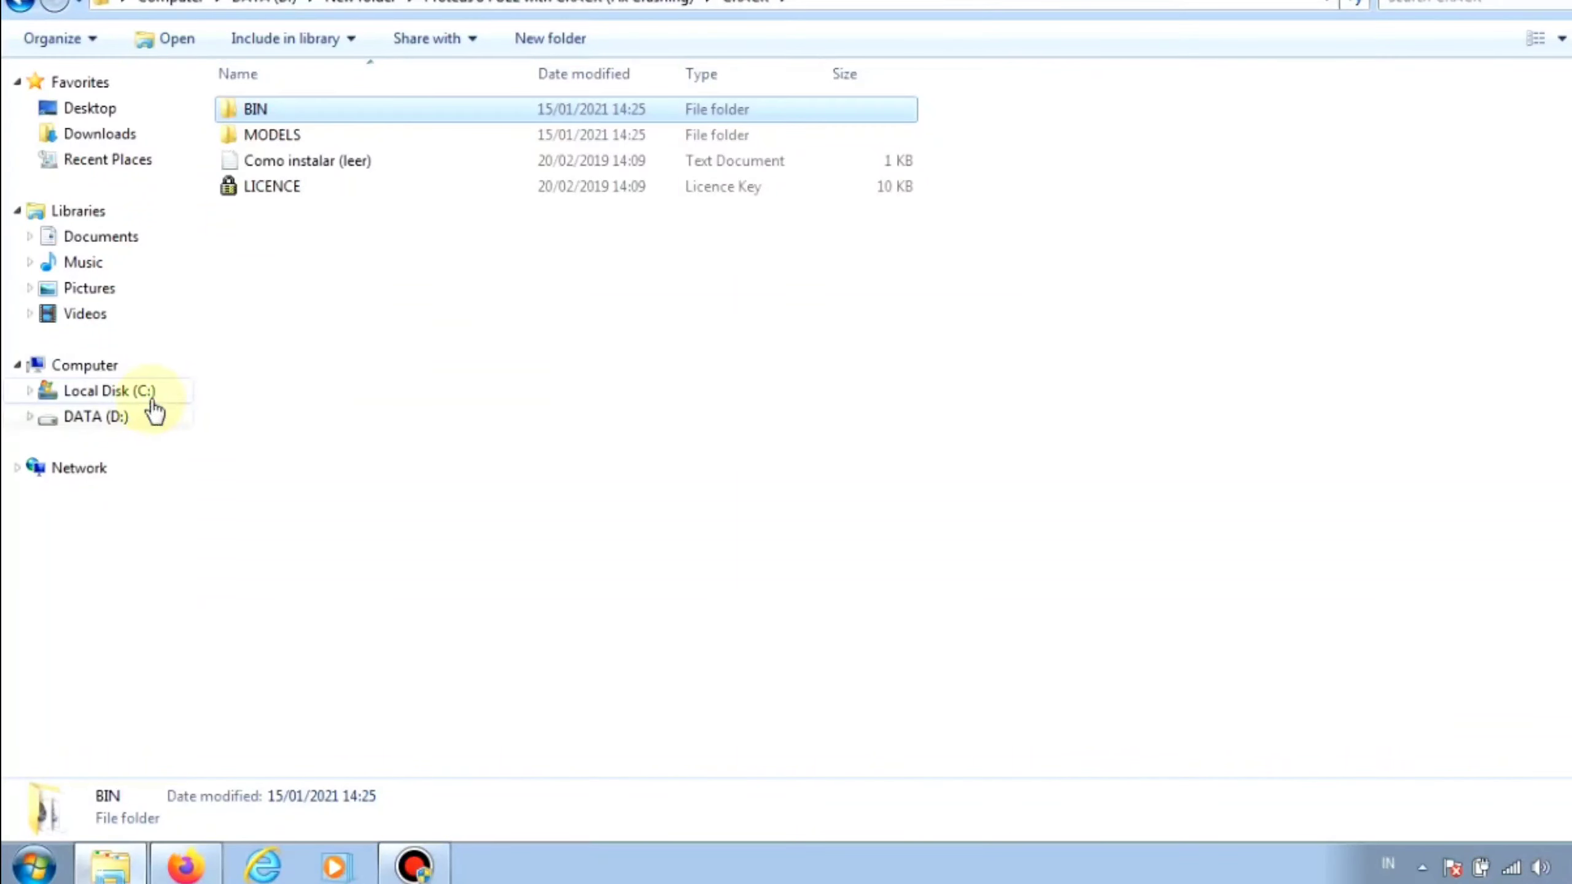
- Open the Proteus 8 Professional folder in C:\Program Files (x86)\Labcenter Electronics
click(127, 394)
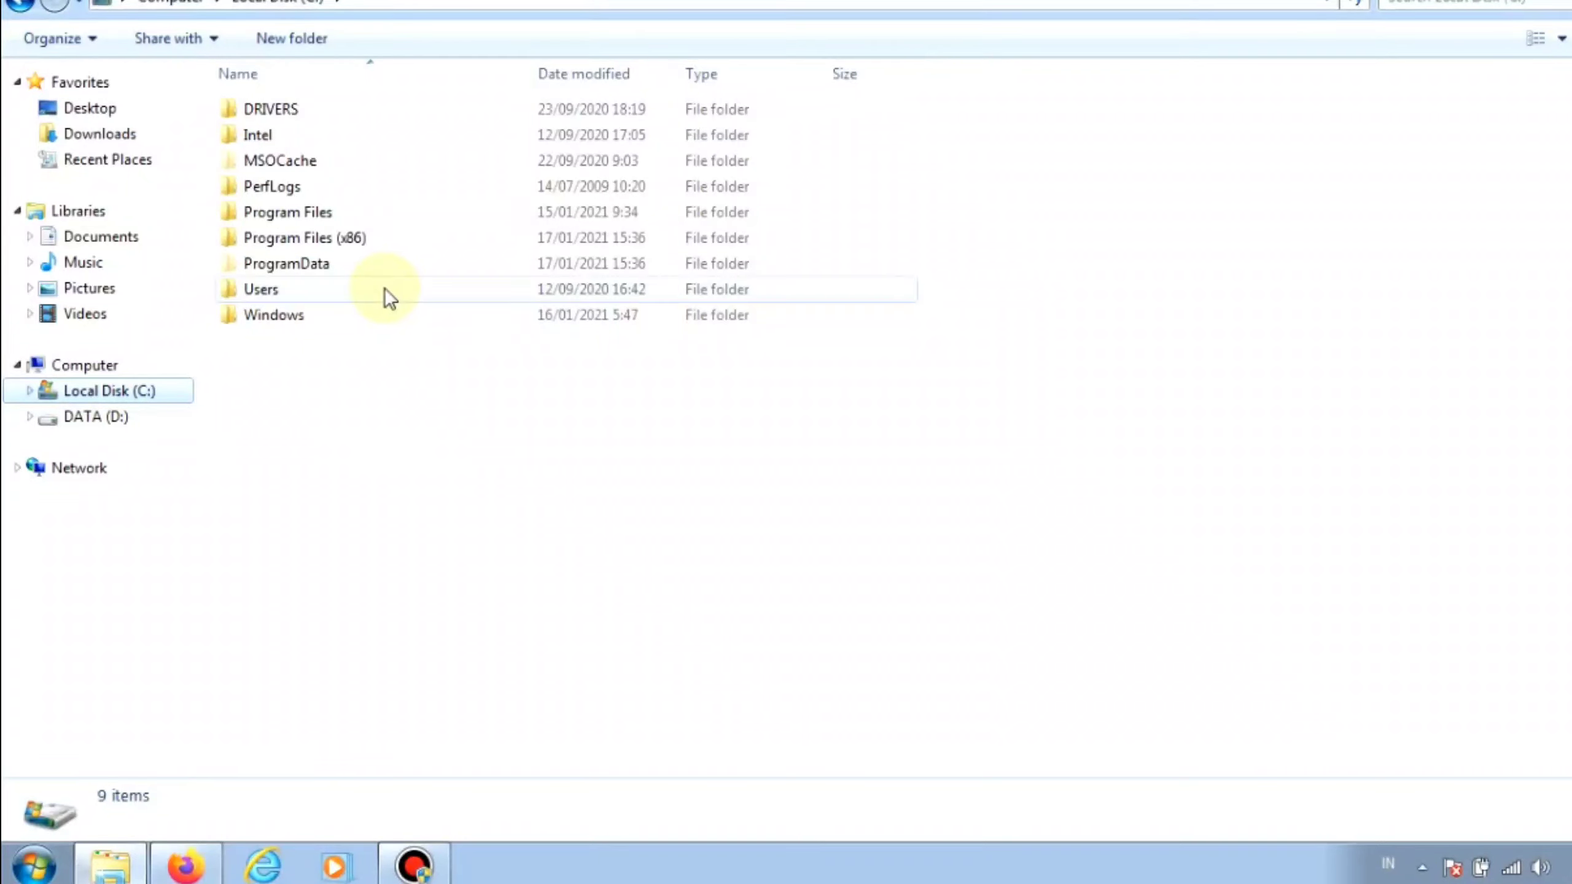
mouse_move(380, 238)
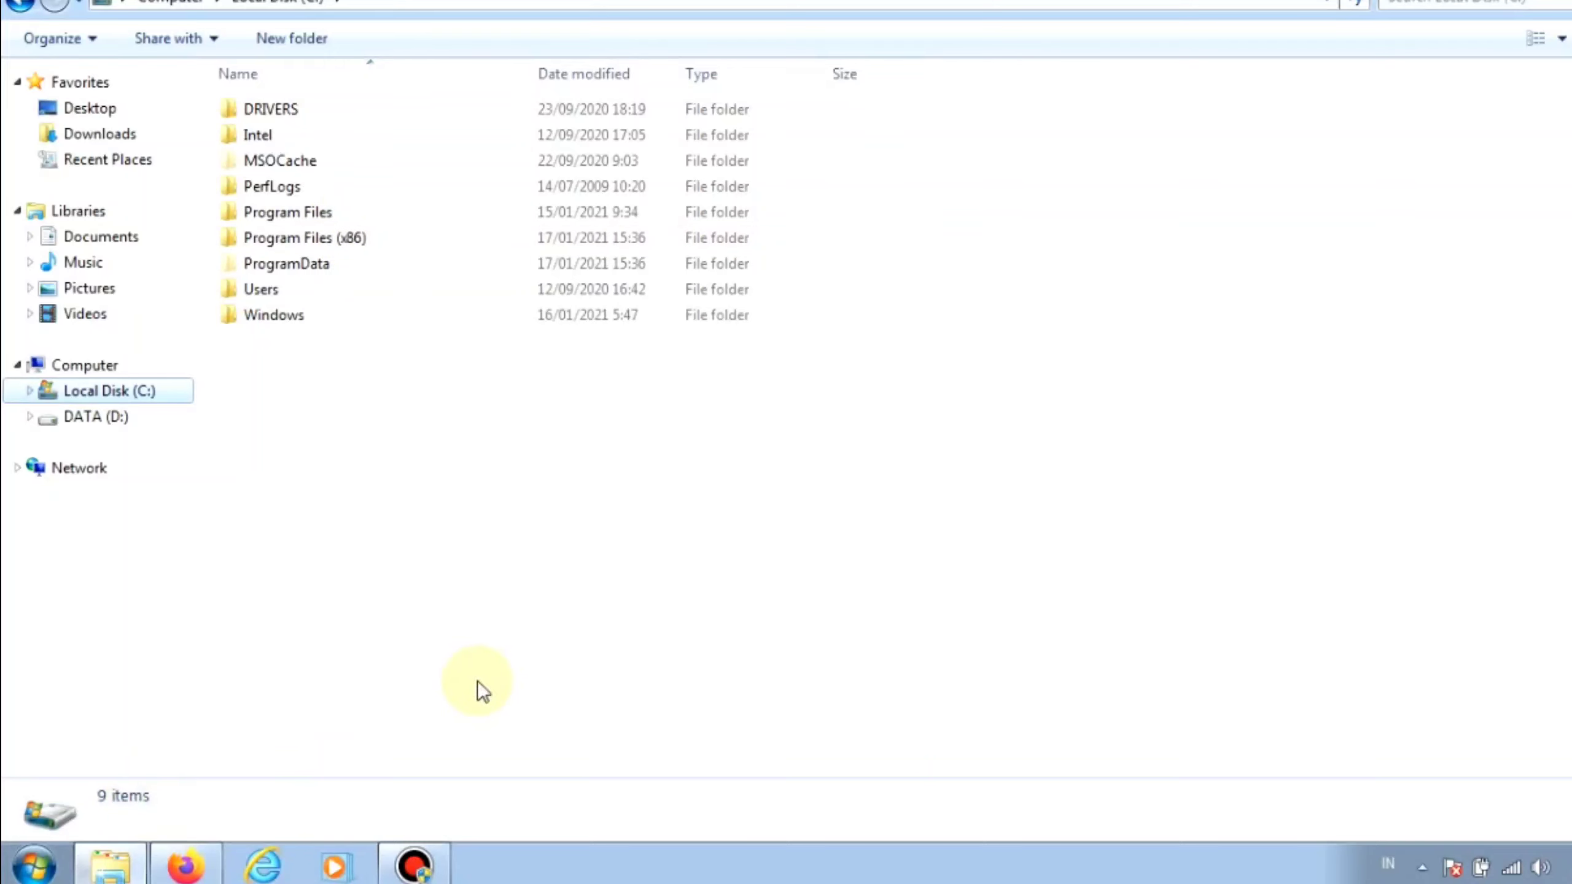
double_click(339, 238)
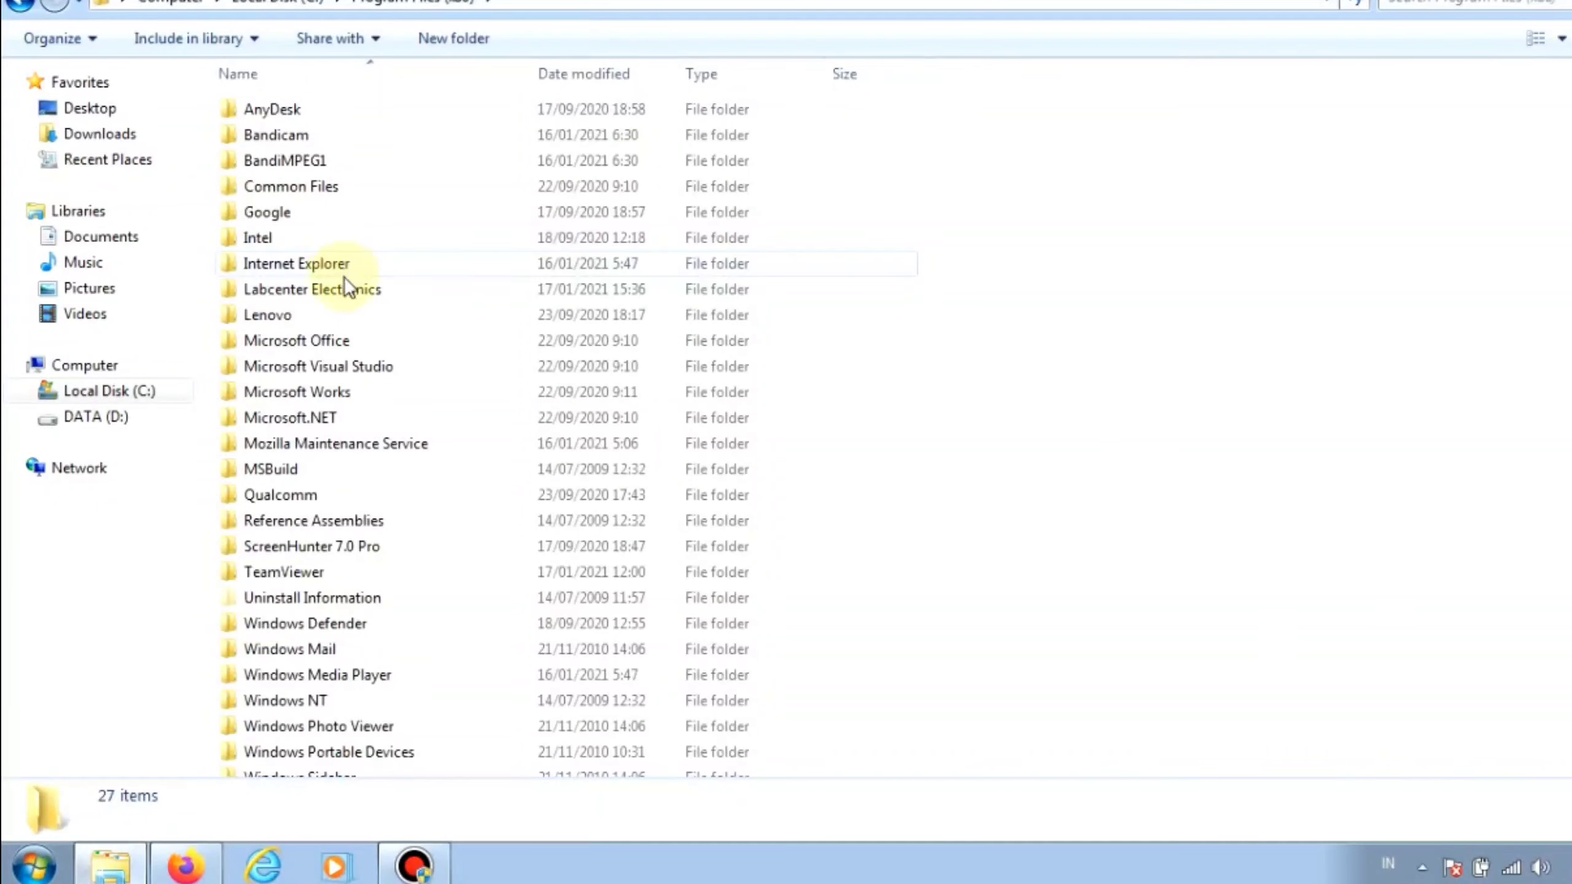
double_click(348, 288)
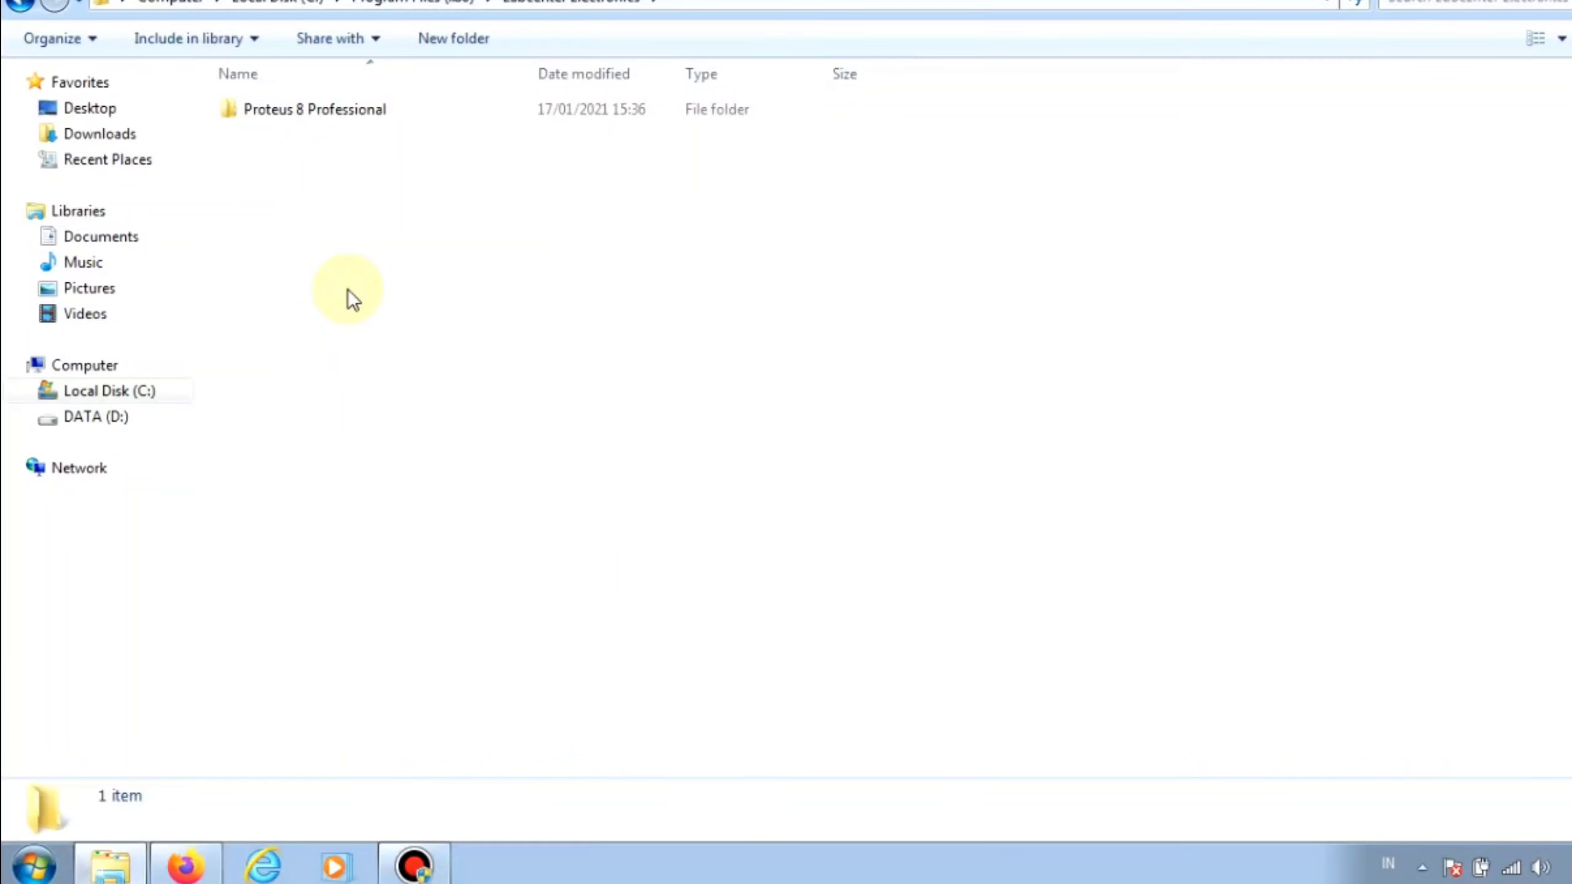
double_click(317, 112)
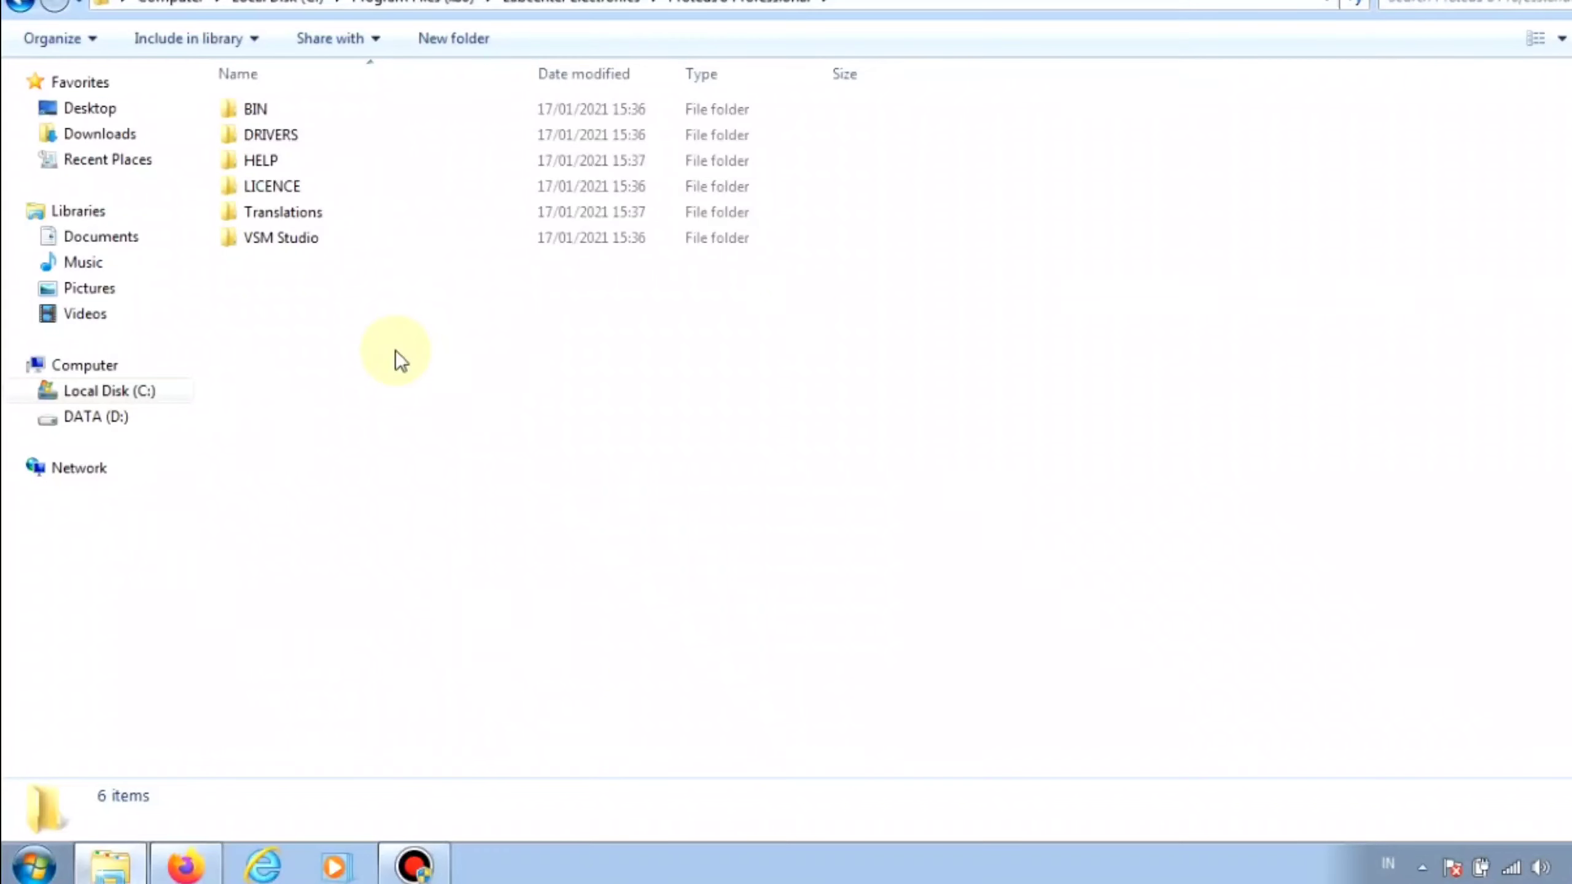
- Paste the BIN folder here, merging it with the existing one, replacing all conflicting files and granting administrator permission
key(ctrl+v)
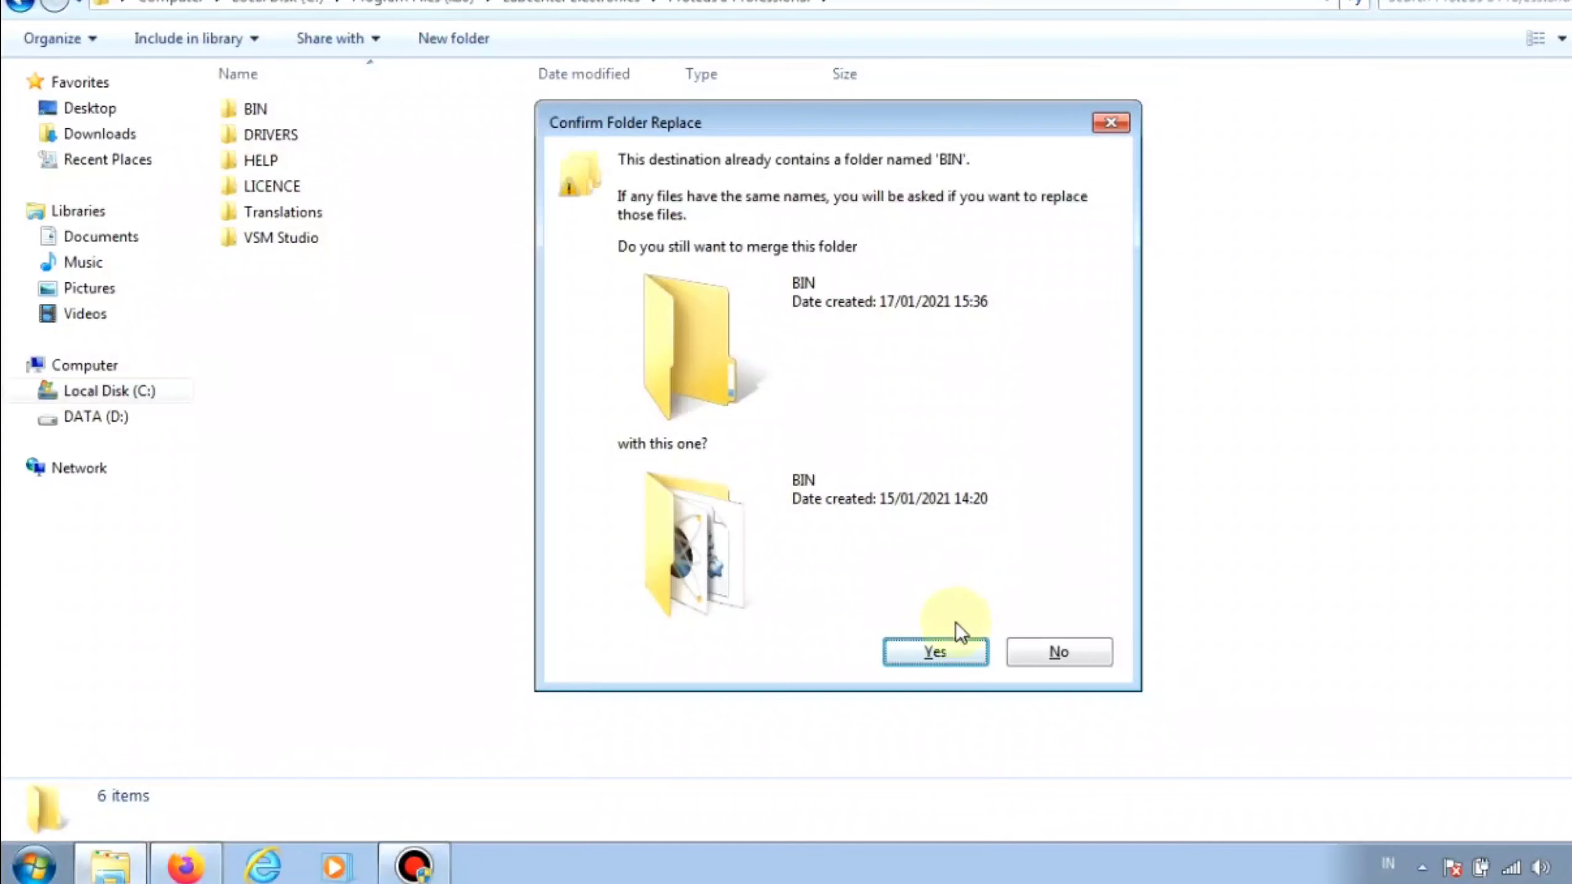
click(958, 647)
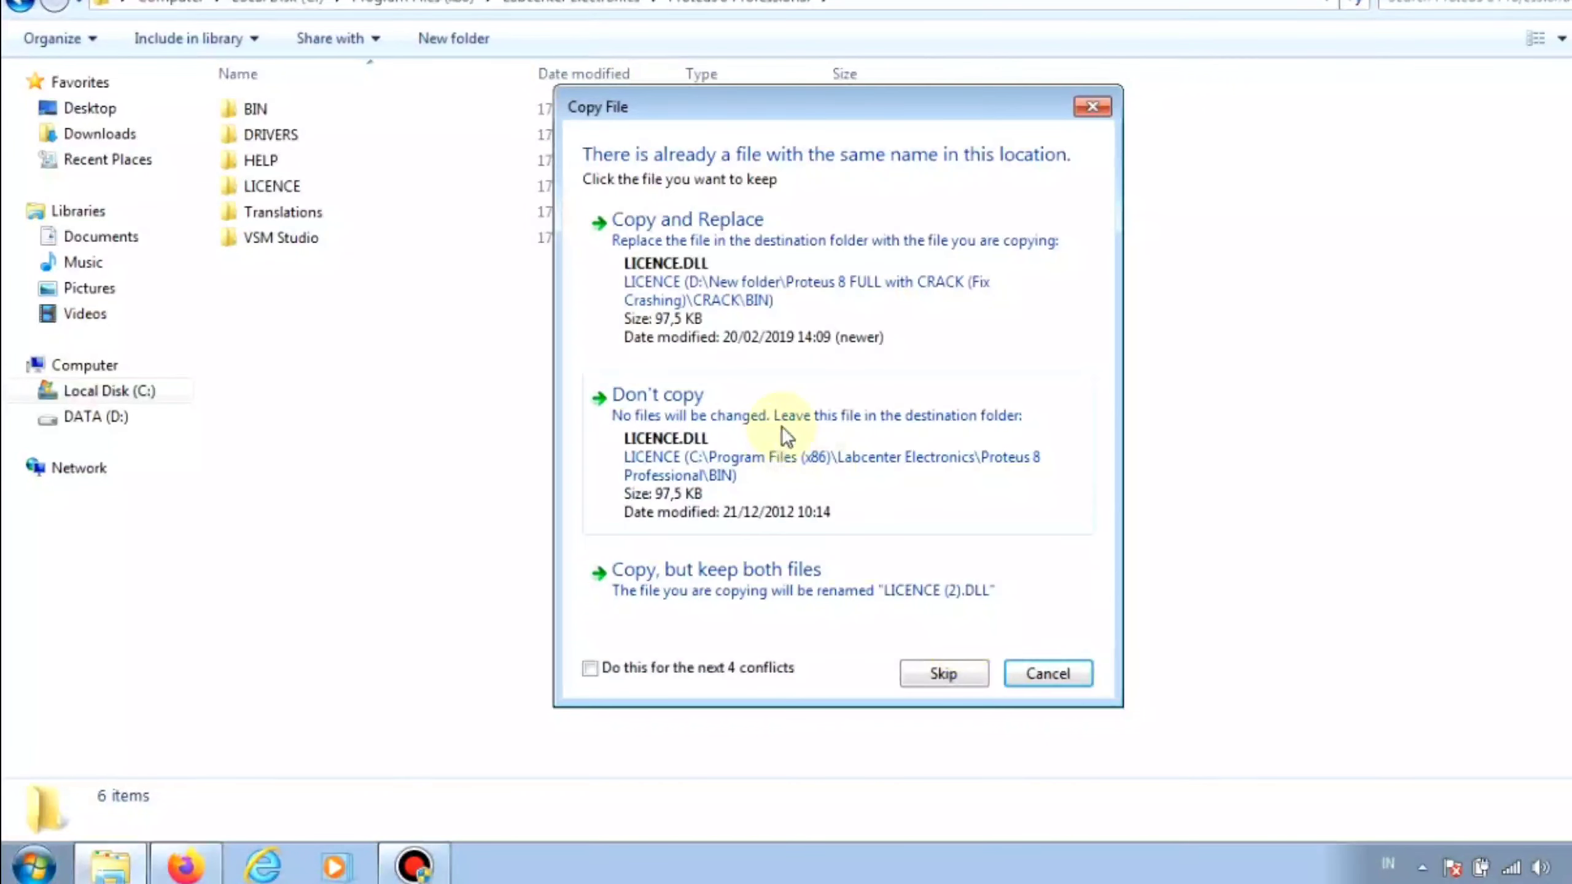
click(681, 268)
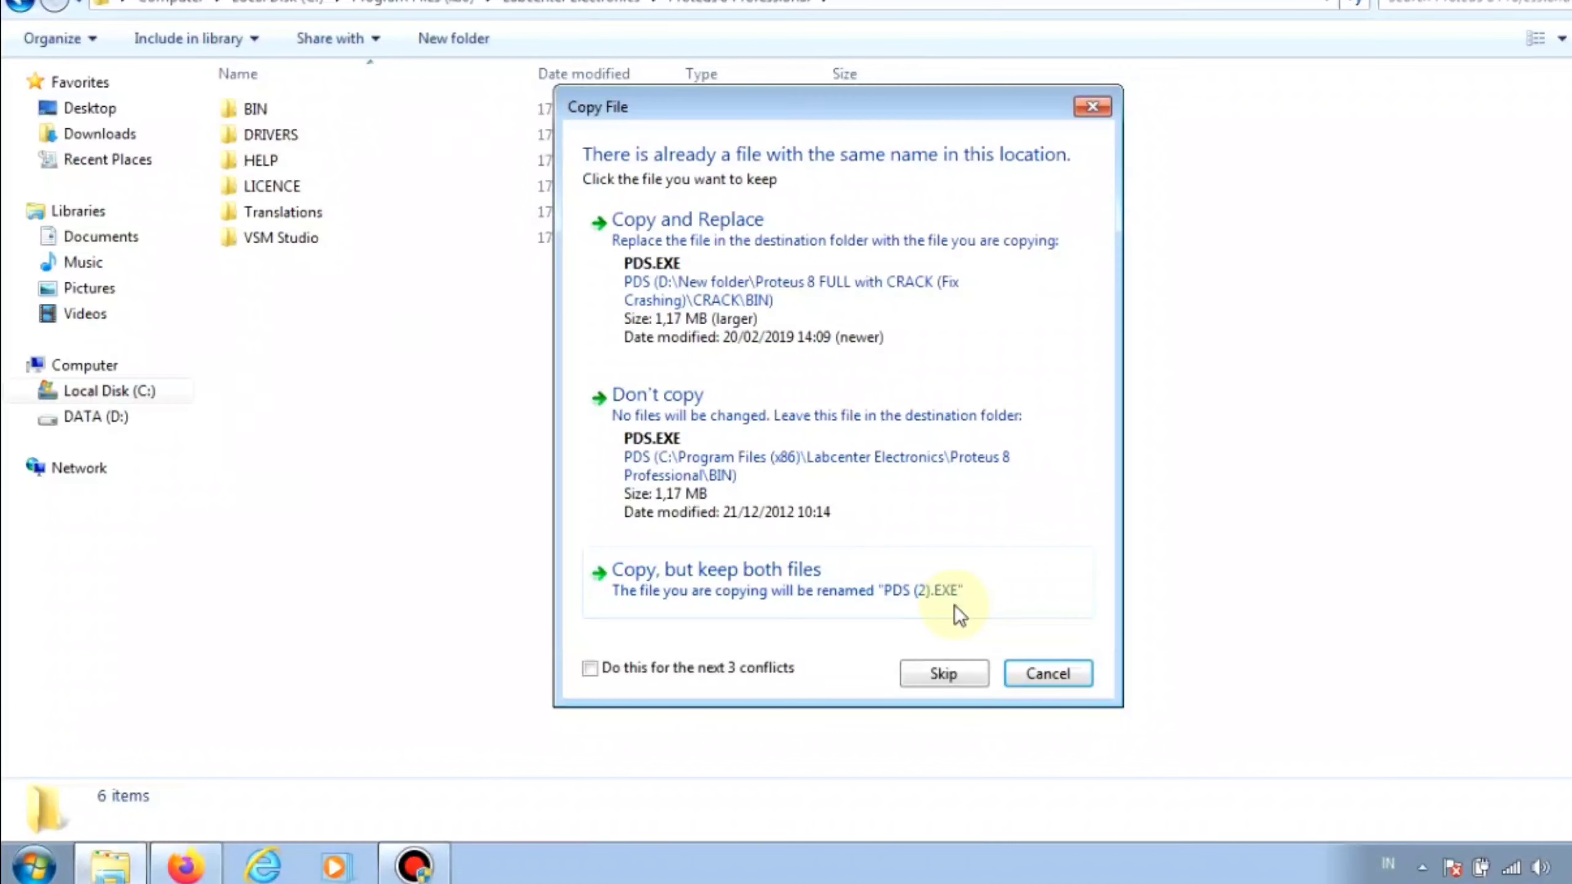
click(595, 671)
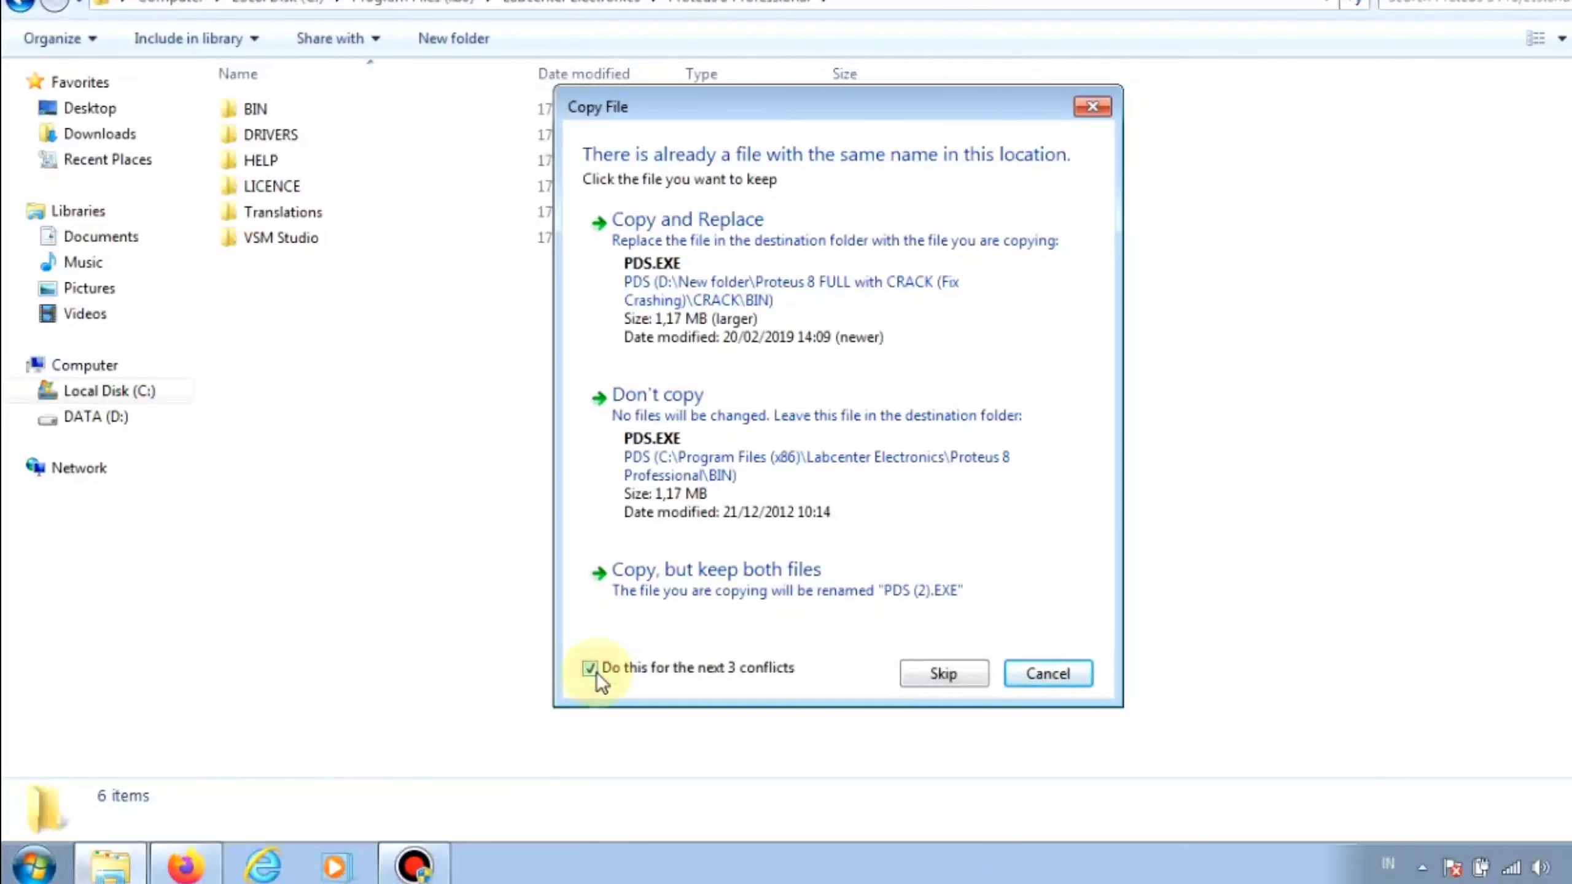
click(732, 279)
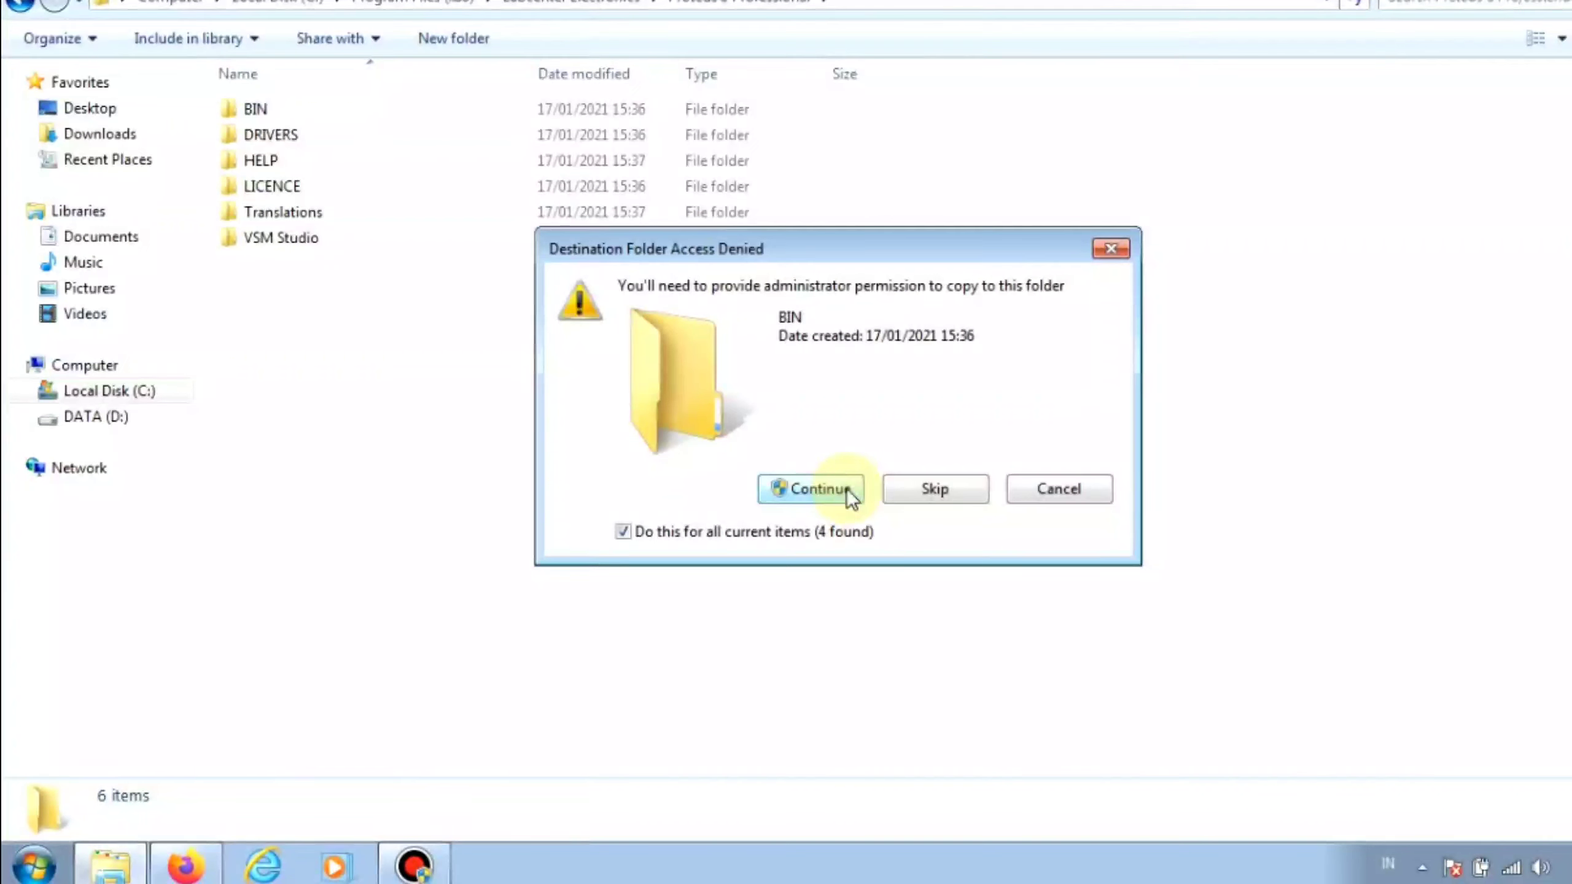
click(817, 488)
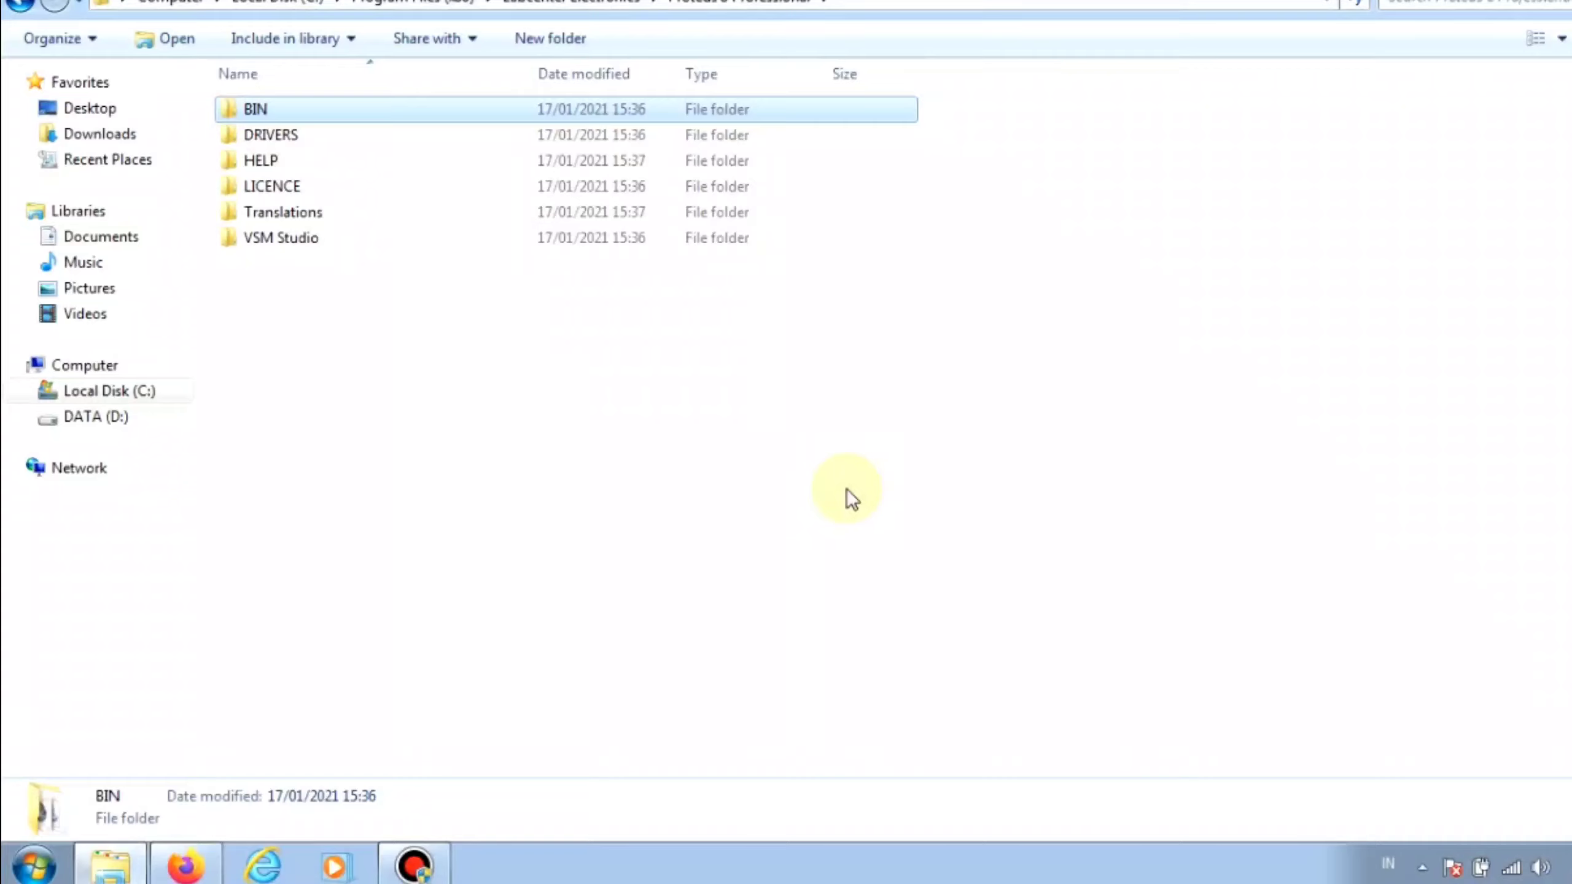
- Copy the MODELS folder from D:\New folder\Proteus 8 FULL with CRACK (Fix Crashing)\CRACK
click(133, 391)
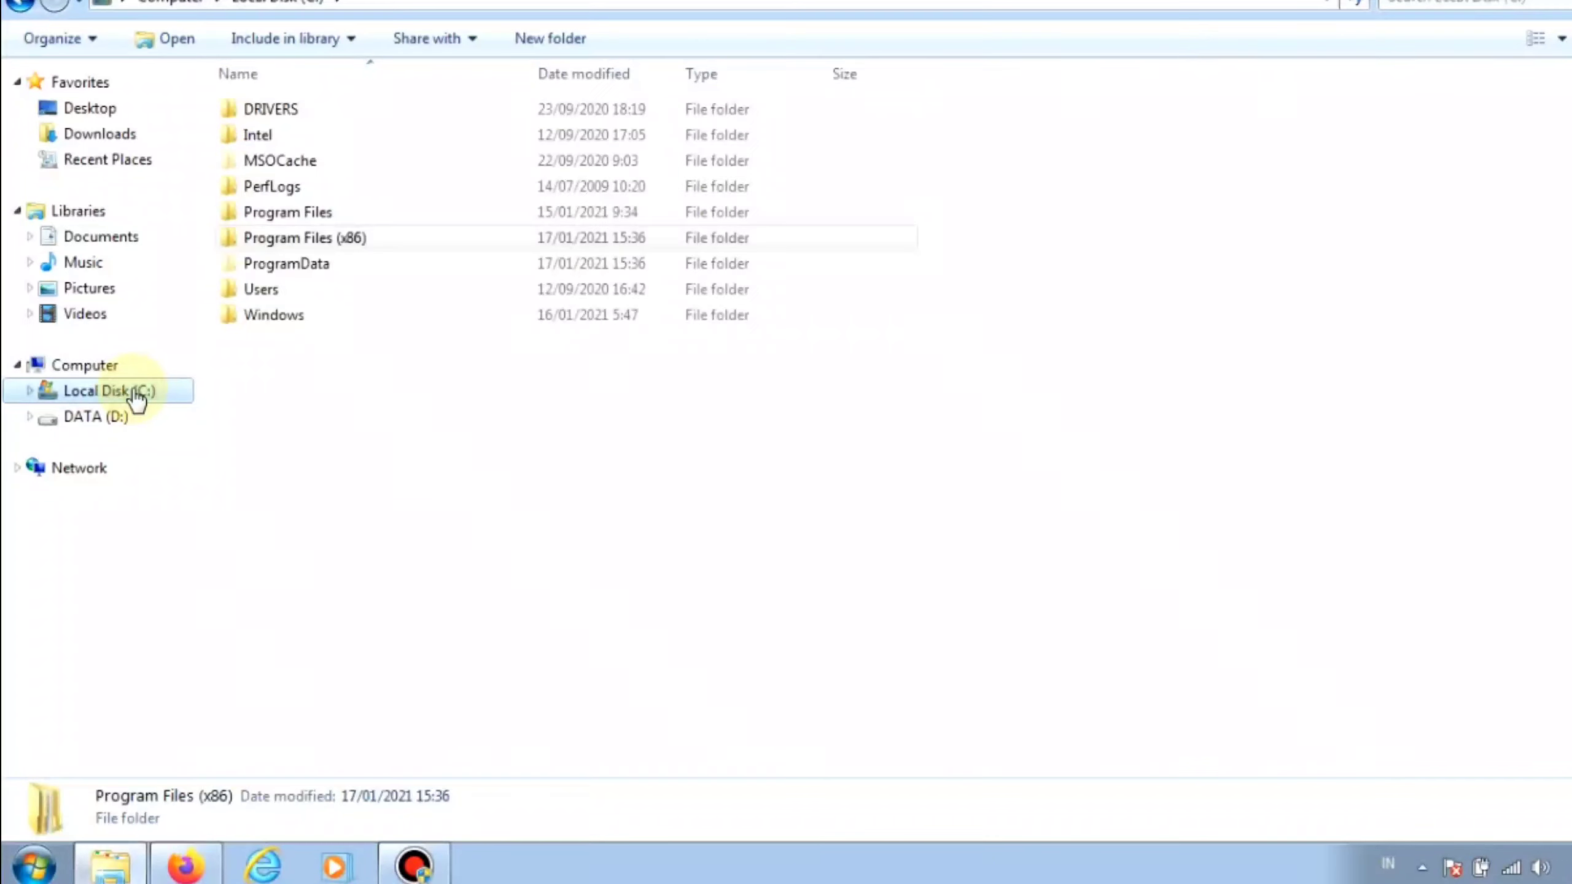
click(108, 420)
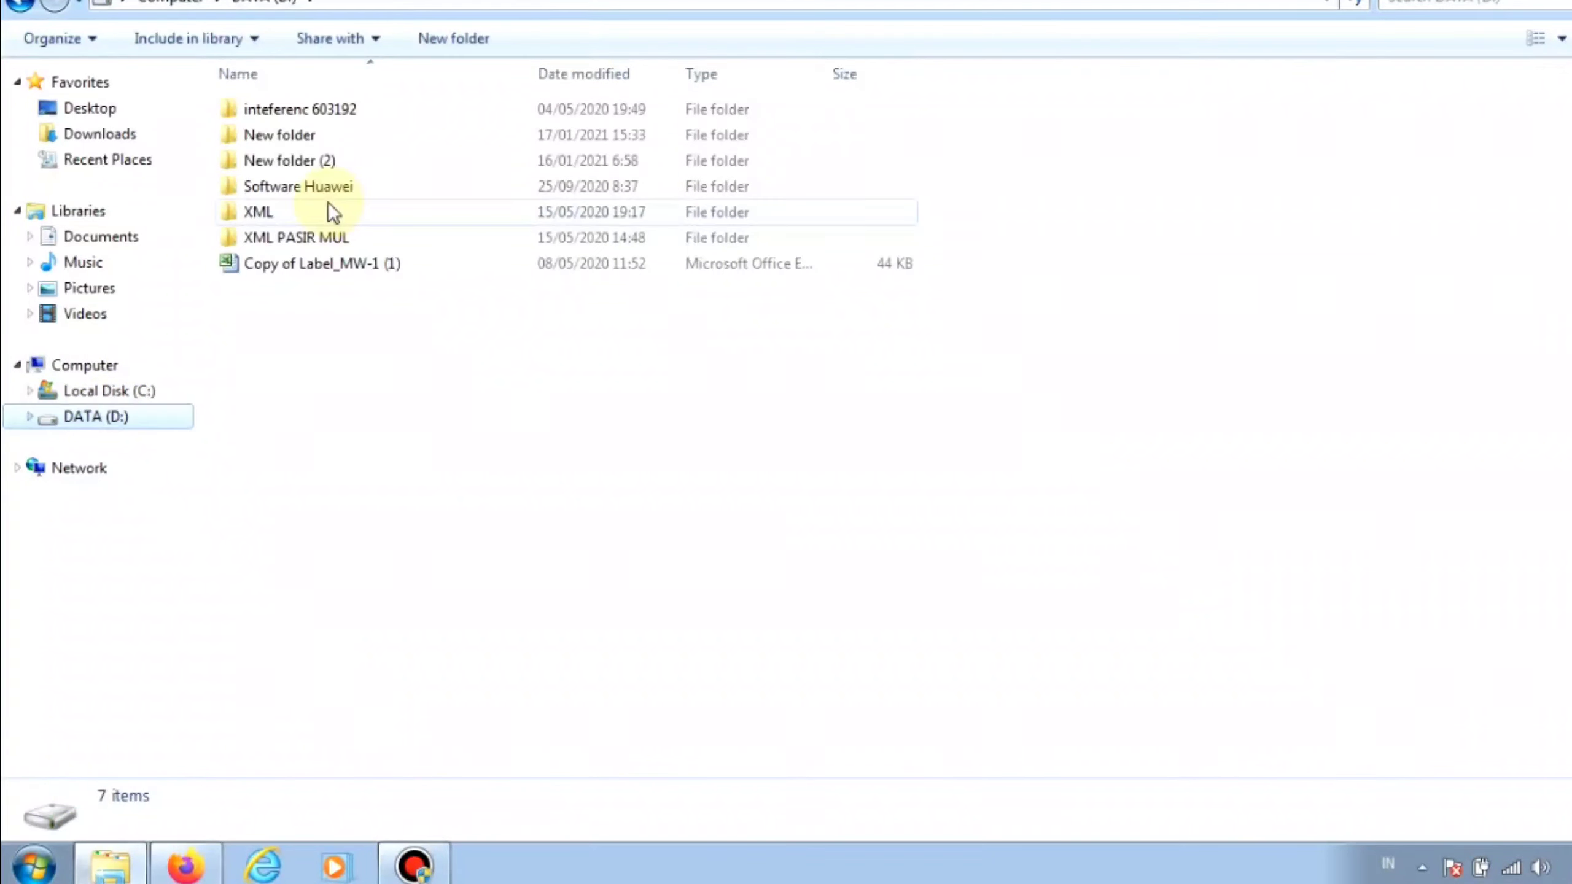
double_click(303, 136)
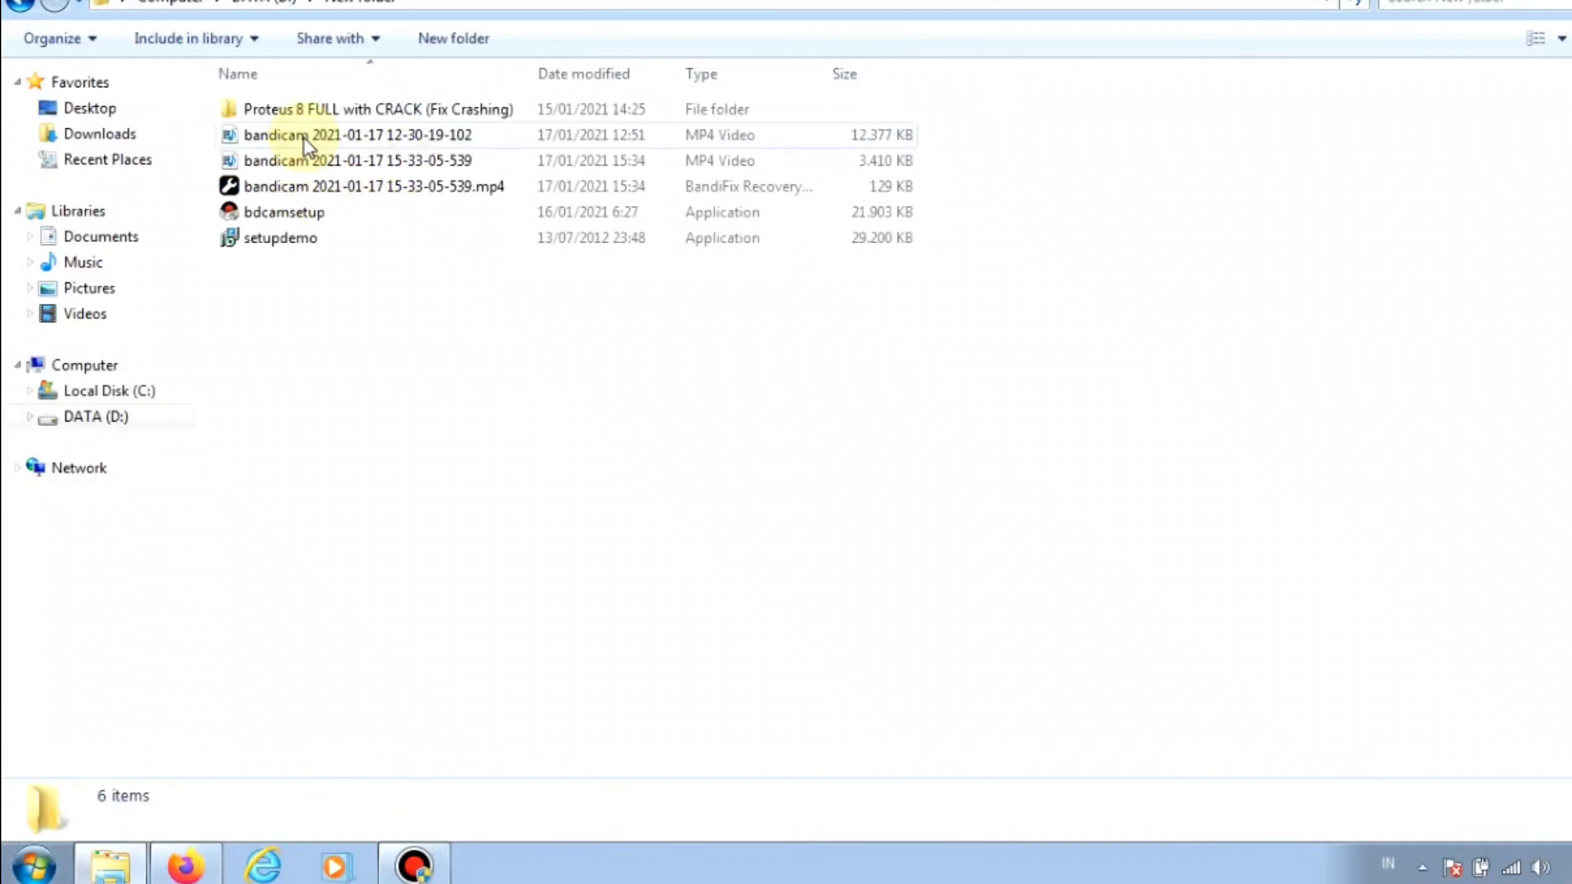
double_click(333, 111)
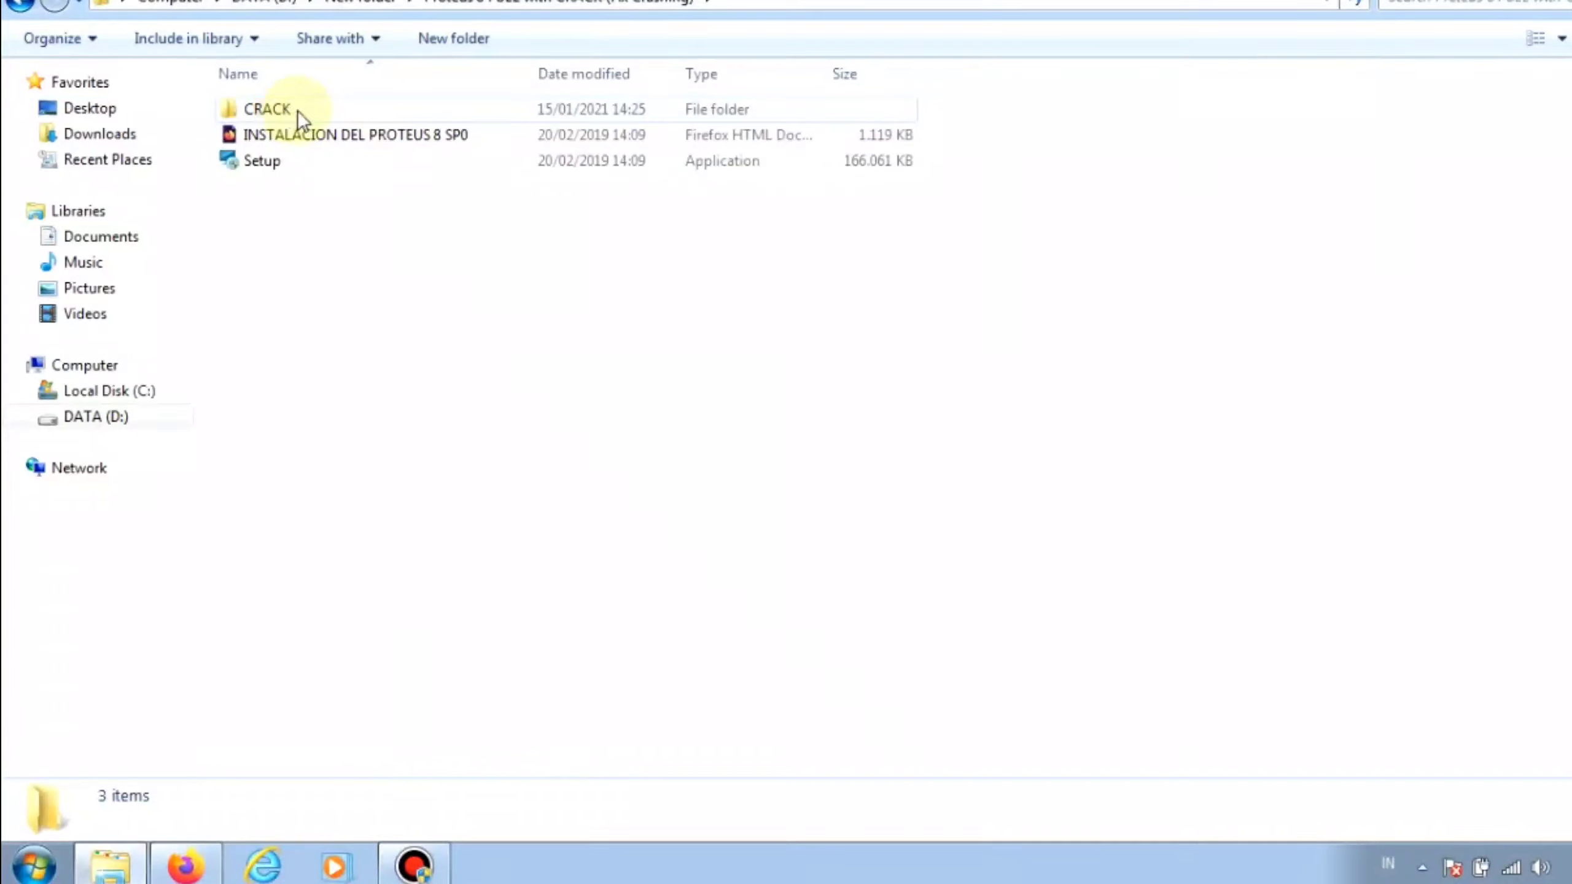
double_click(320, 114)
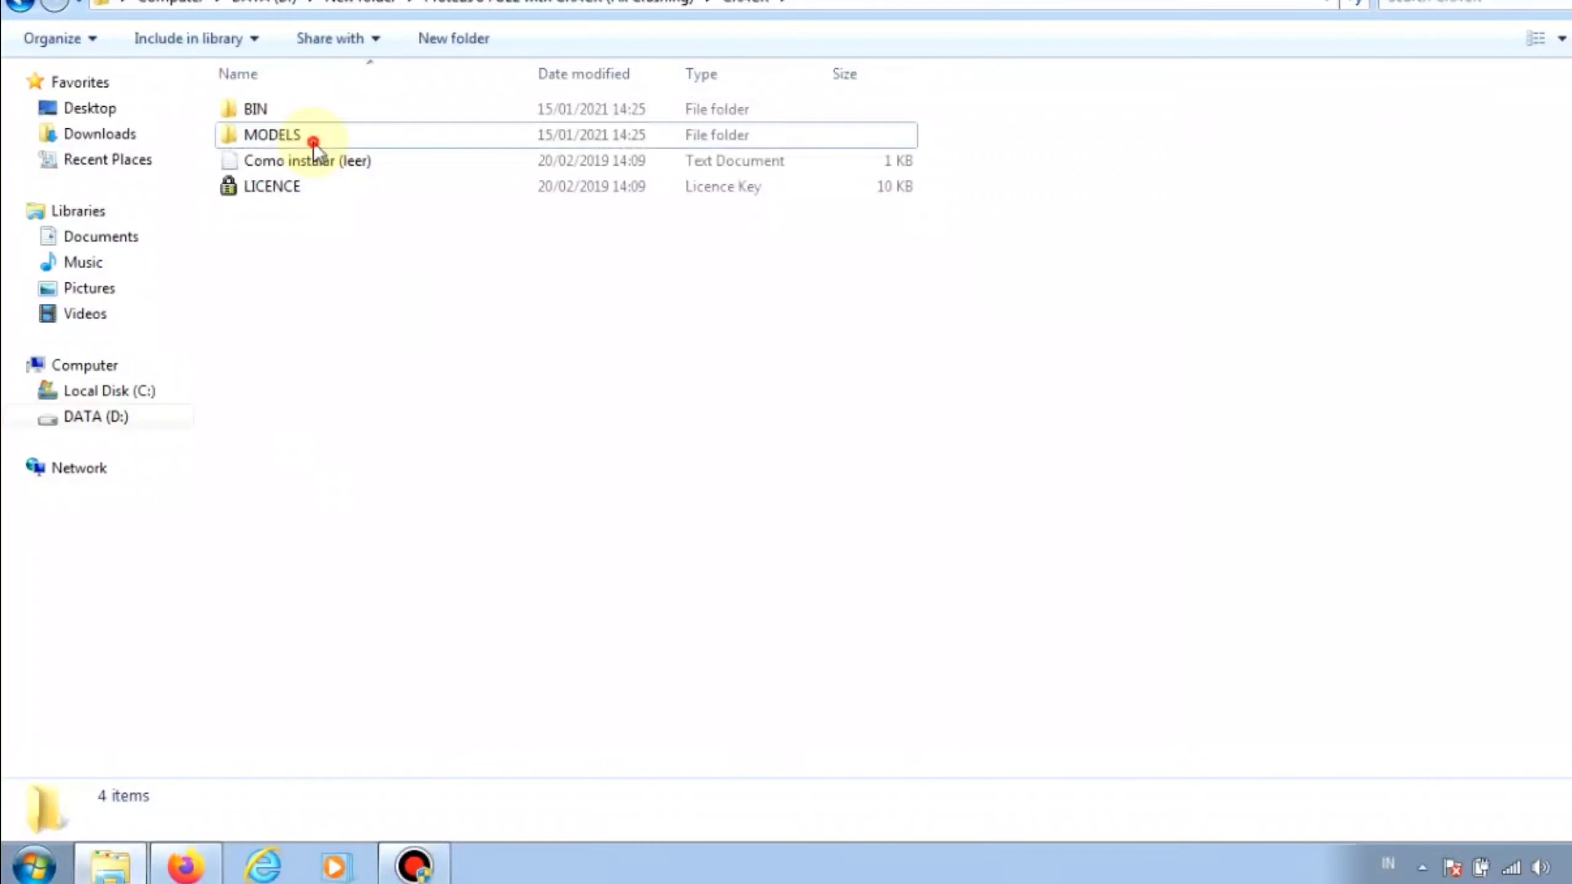
click(313, 142)
right_click(313, 143)
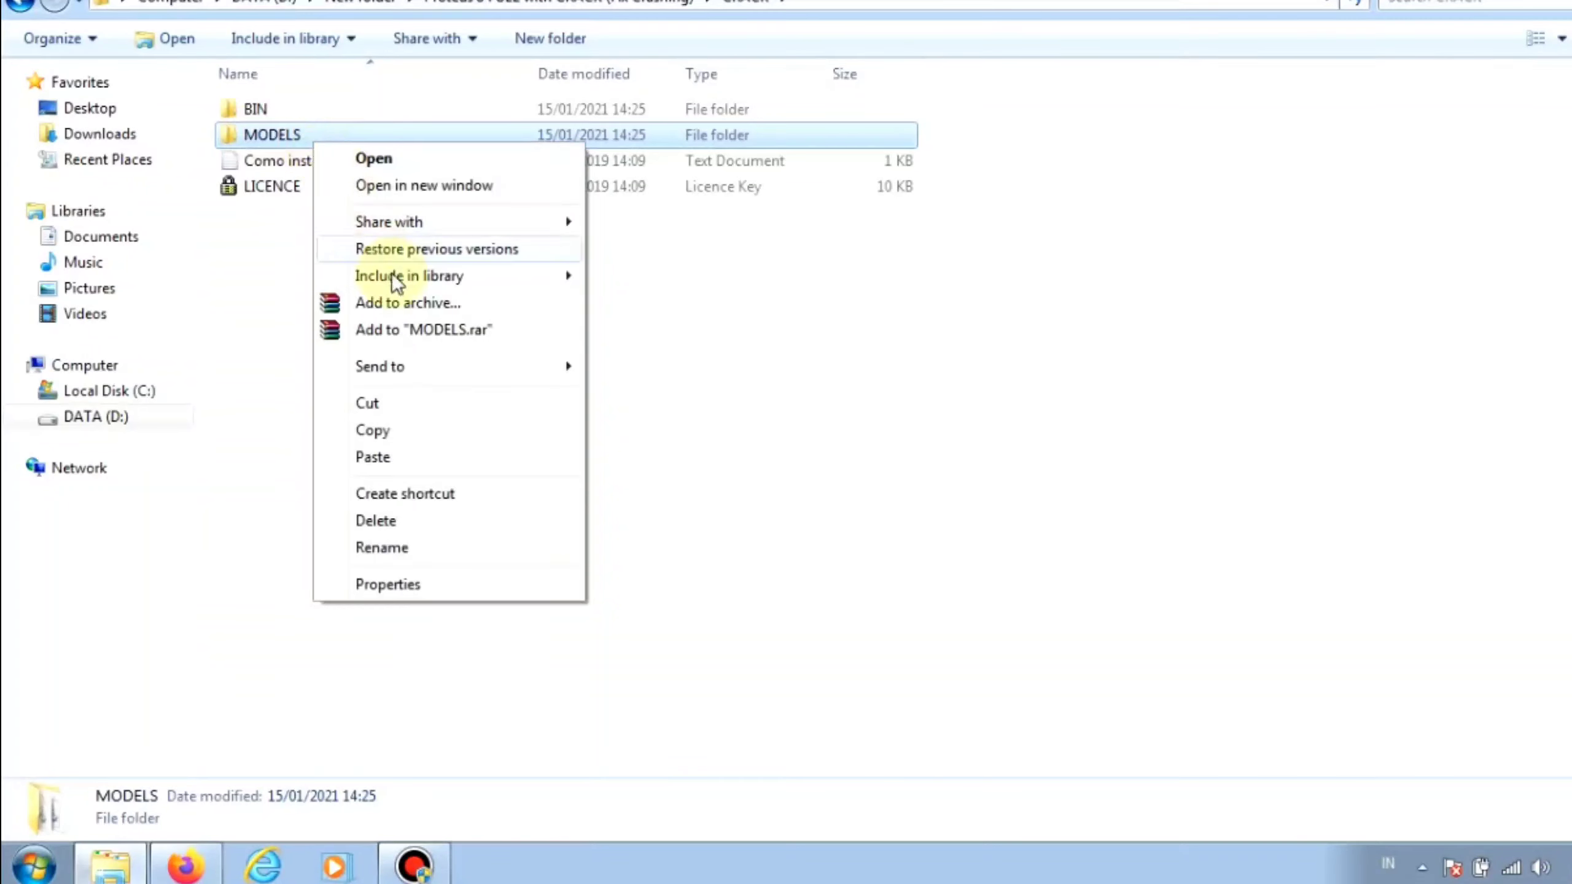
click(398, 431)
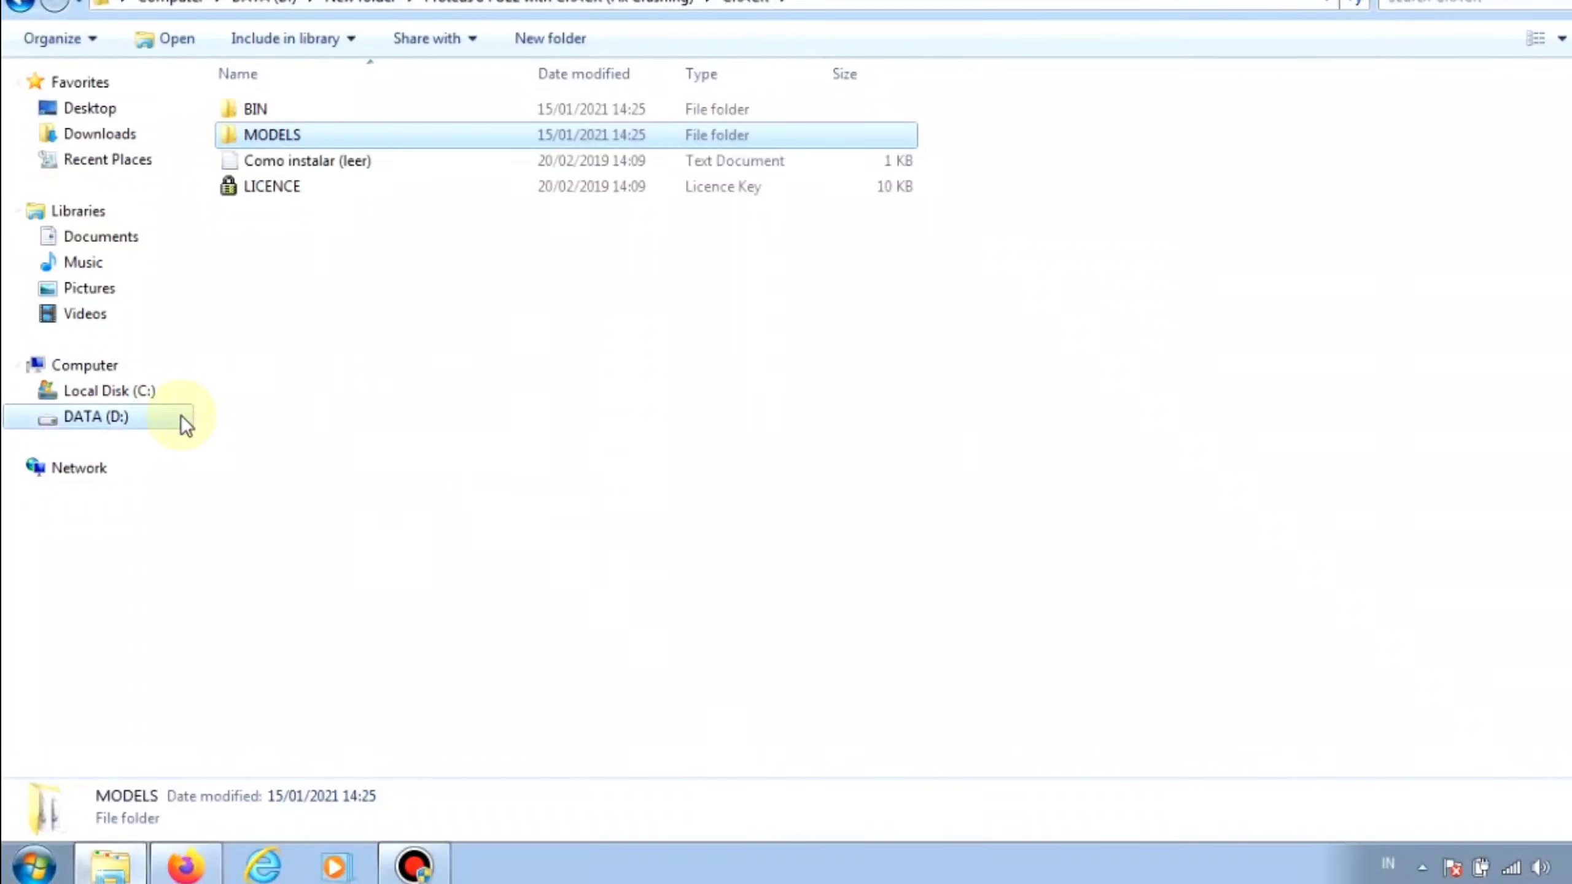
- Go to Local Disk (C:) and check the hidden files and folders setting in the folder options
click(114, 392)
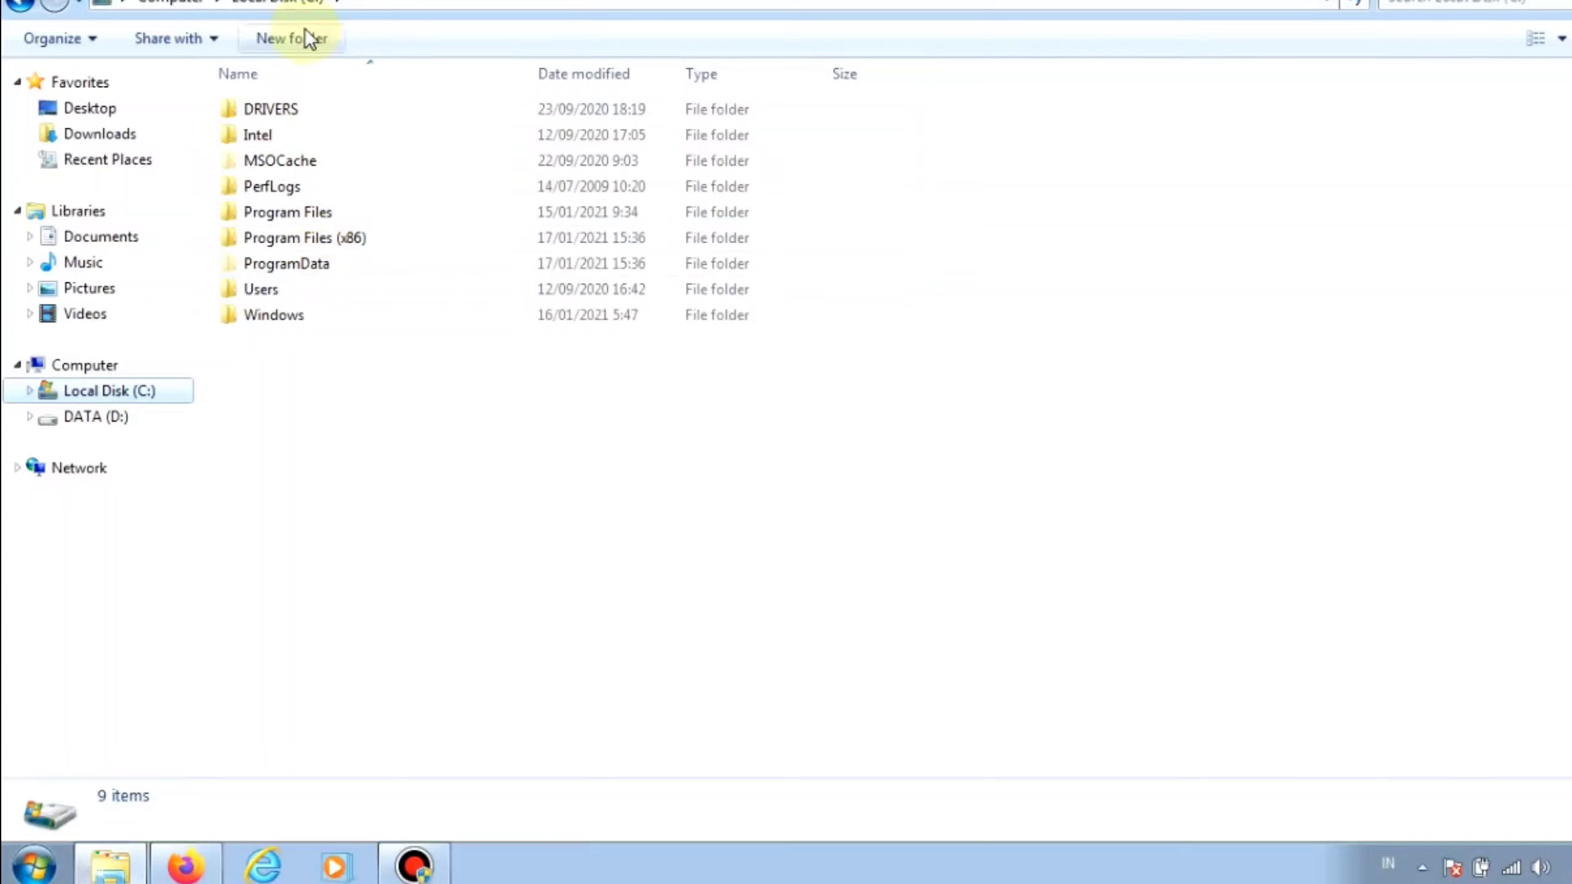
click(89, 40)
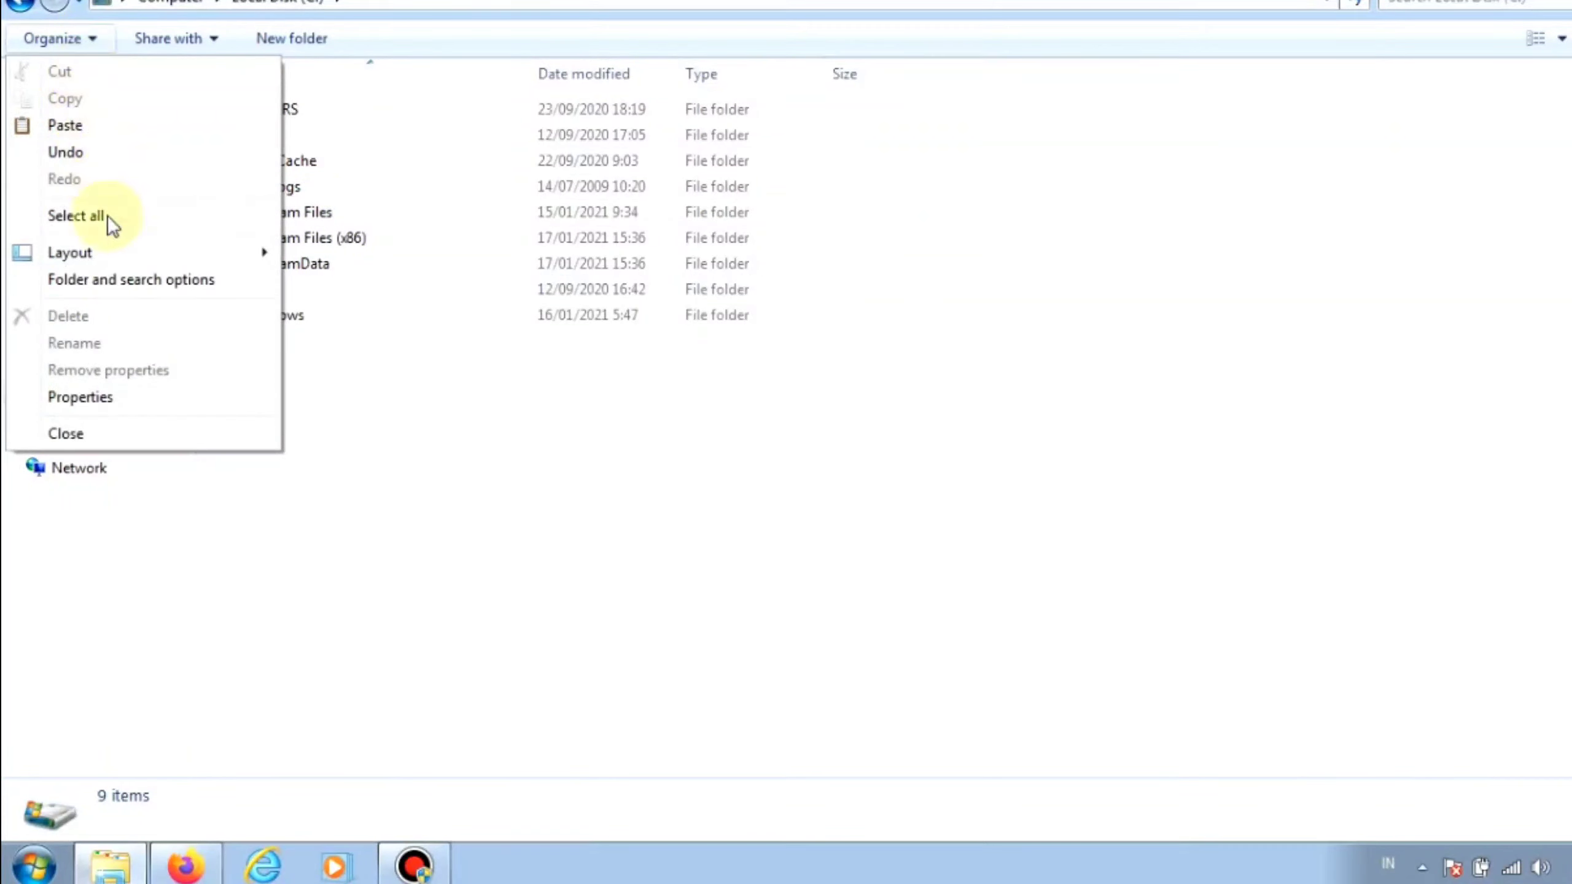
click(159, 282)
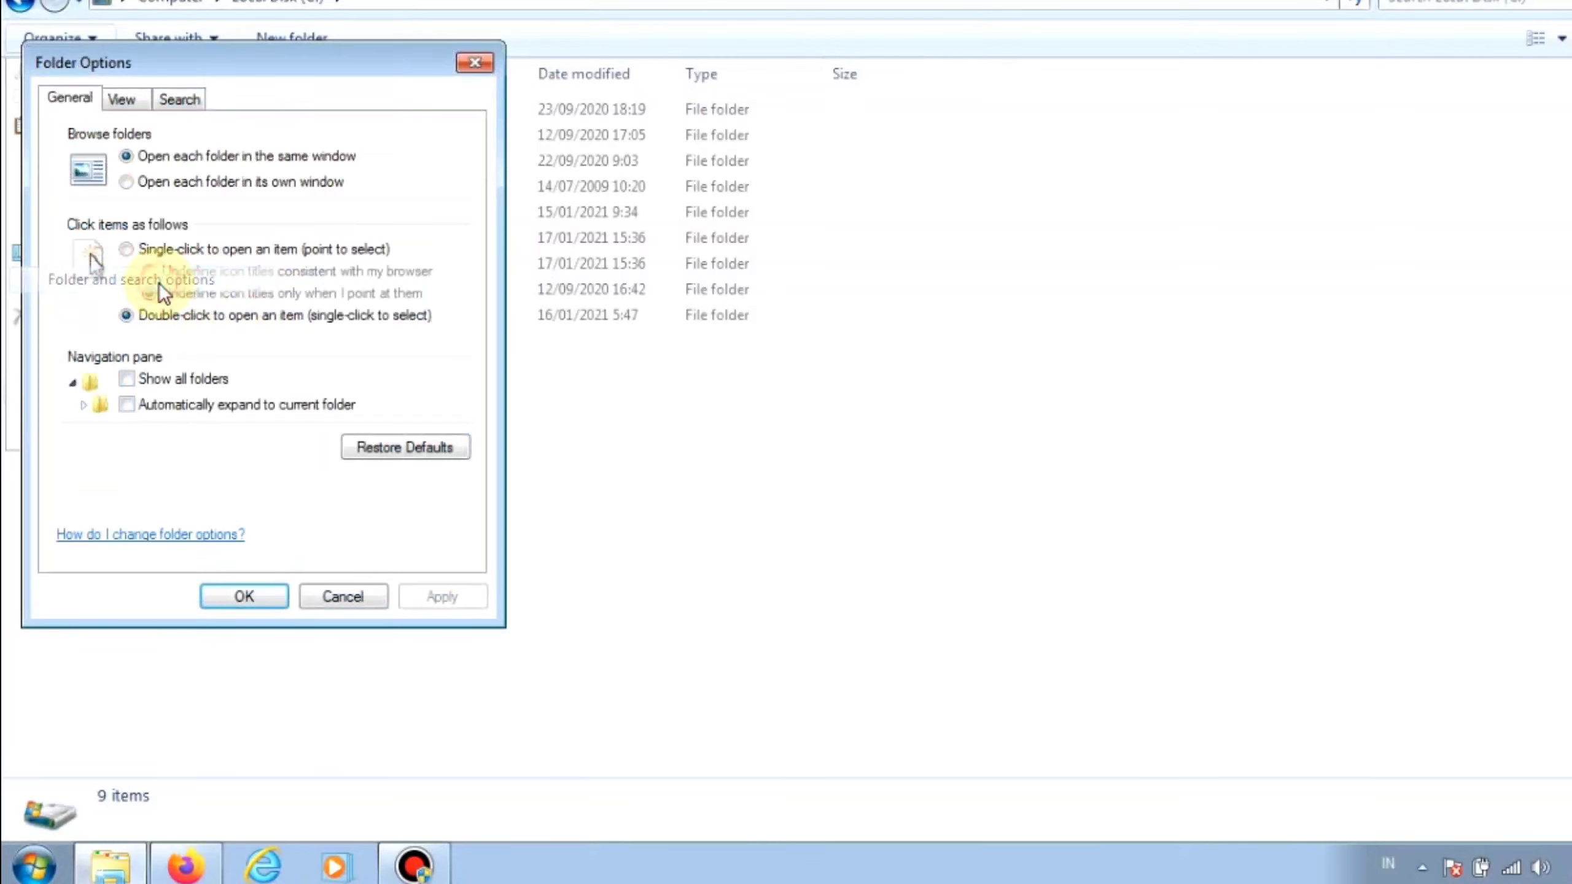
click(122, 106)
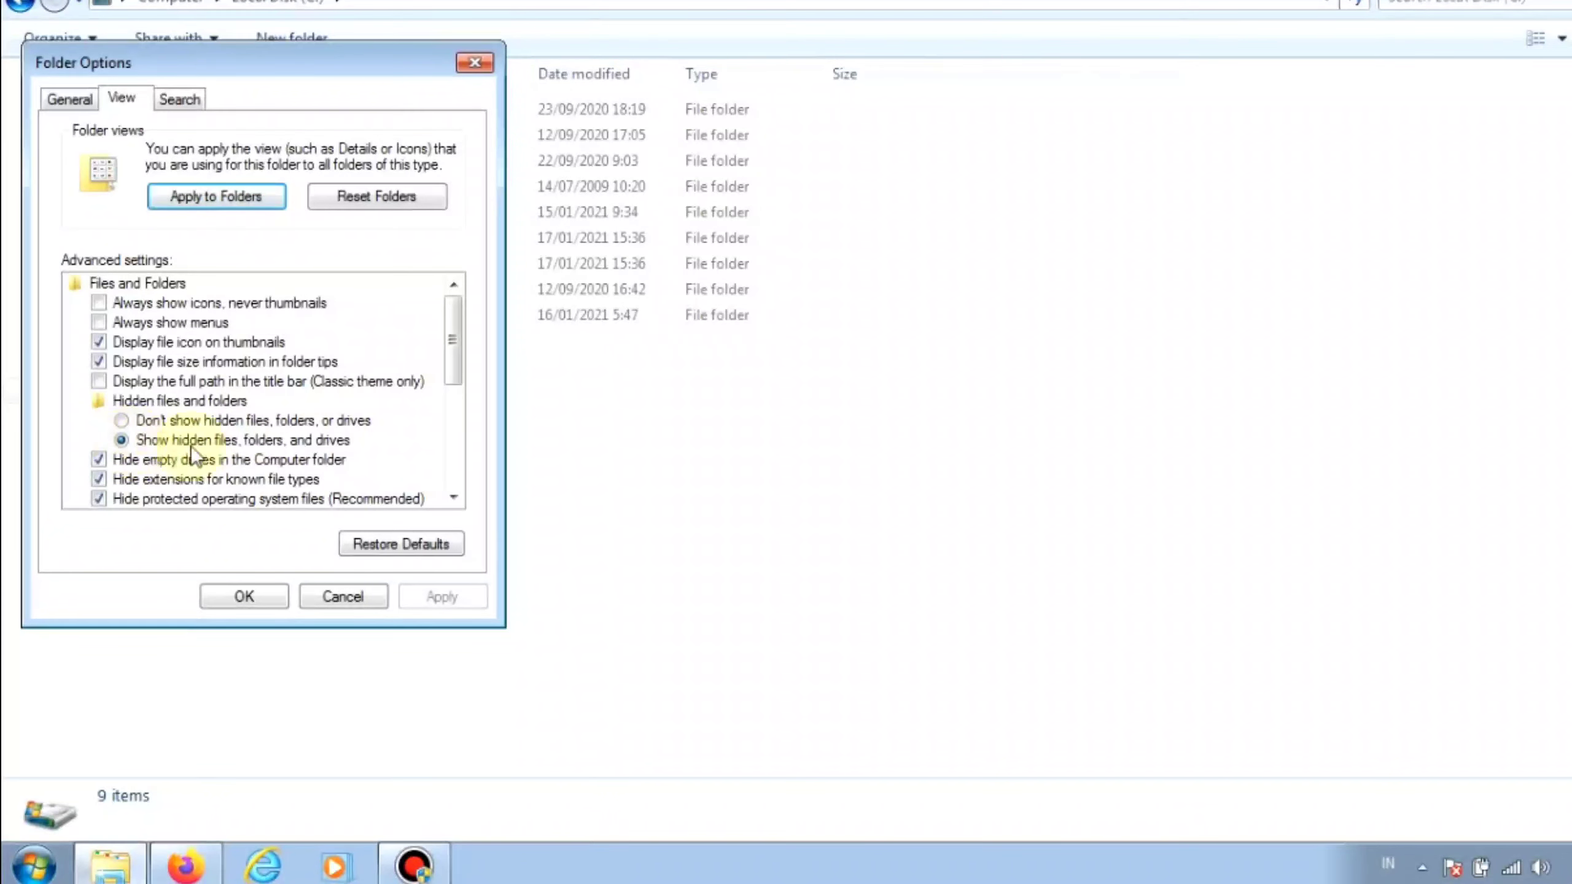
click(481, 63)
- Open the Proteus 8 Professional folder in C:\ProgramData\Labcenter Electronics
double_click(323, 265)
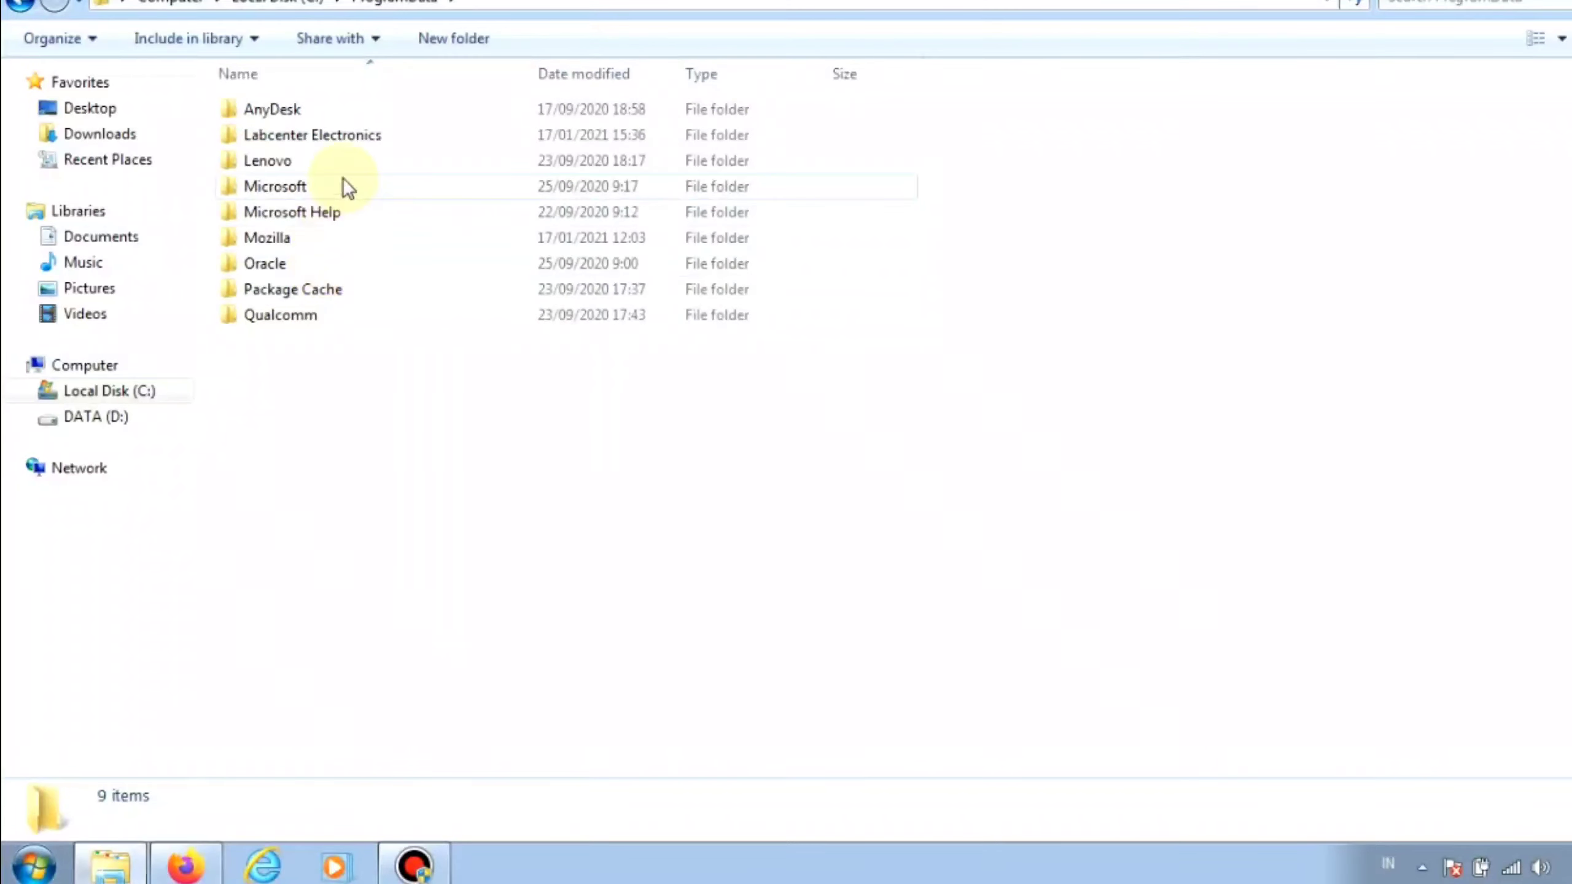
double_click(322, 134)
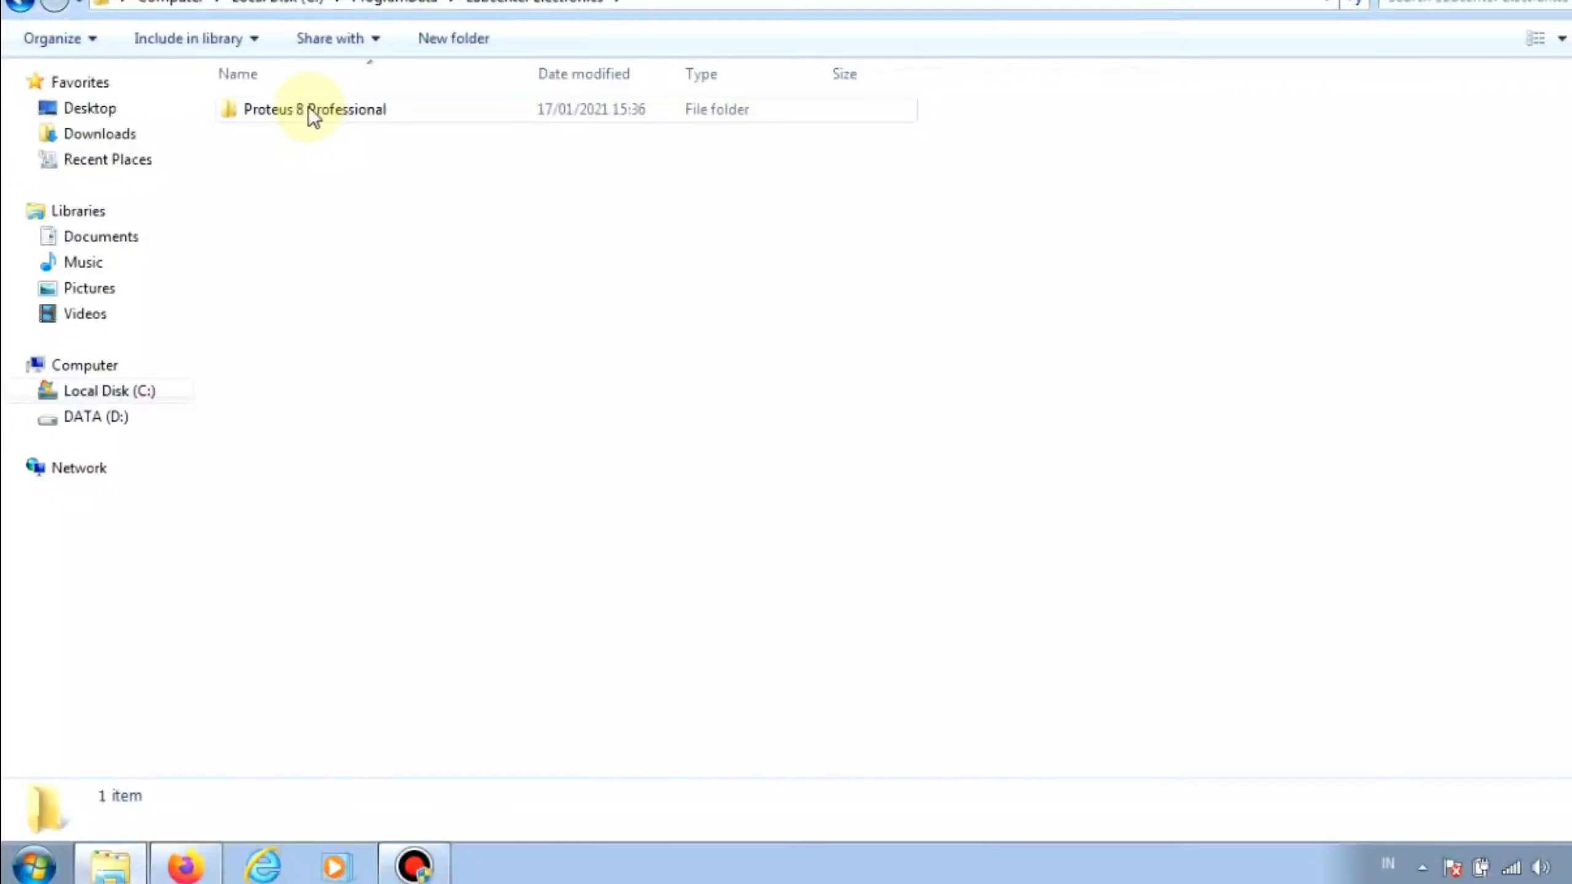
double_click(308, 108)
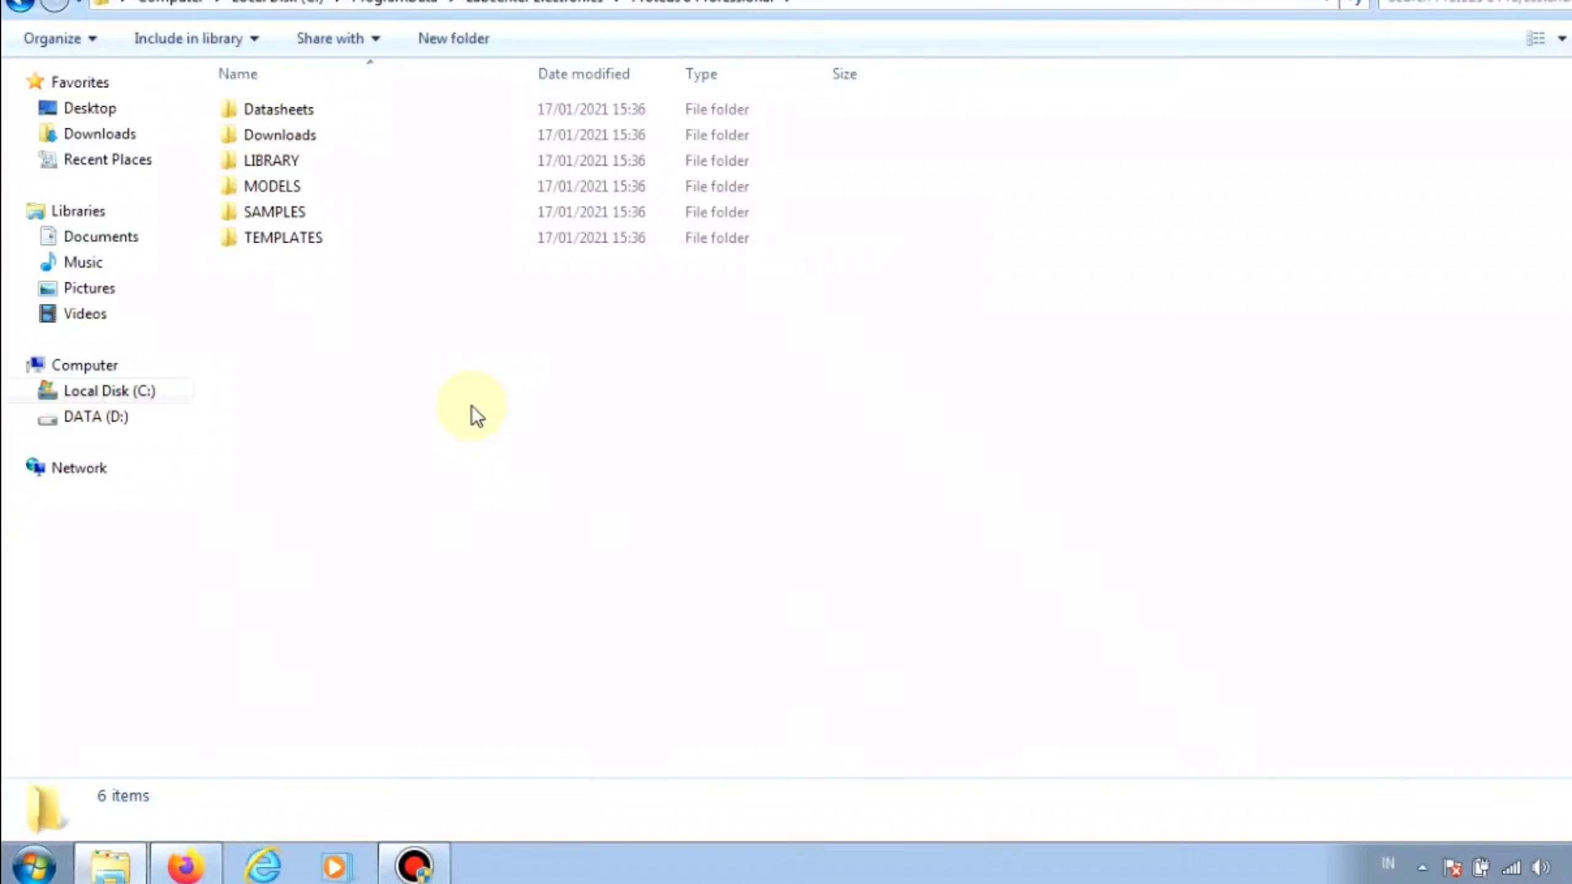
- Paste the MODELS folder here, merging it with the existing one, replacing the first three conflicting files and skipping the remaining conflicts
key(ctrl+v)
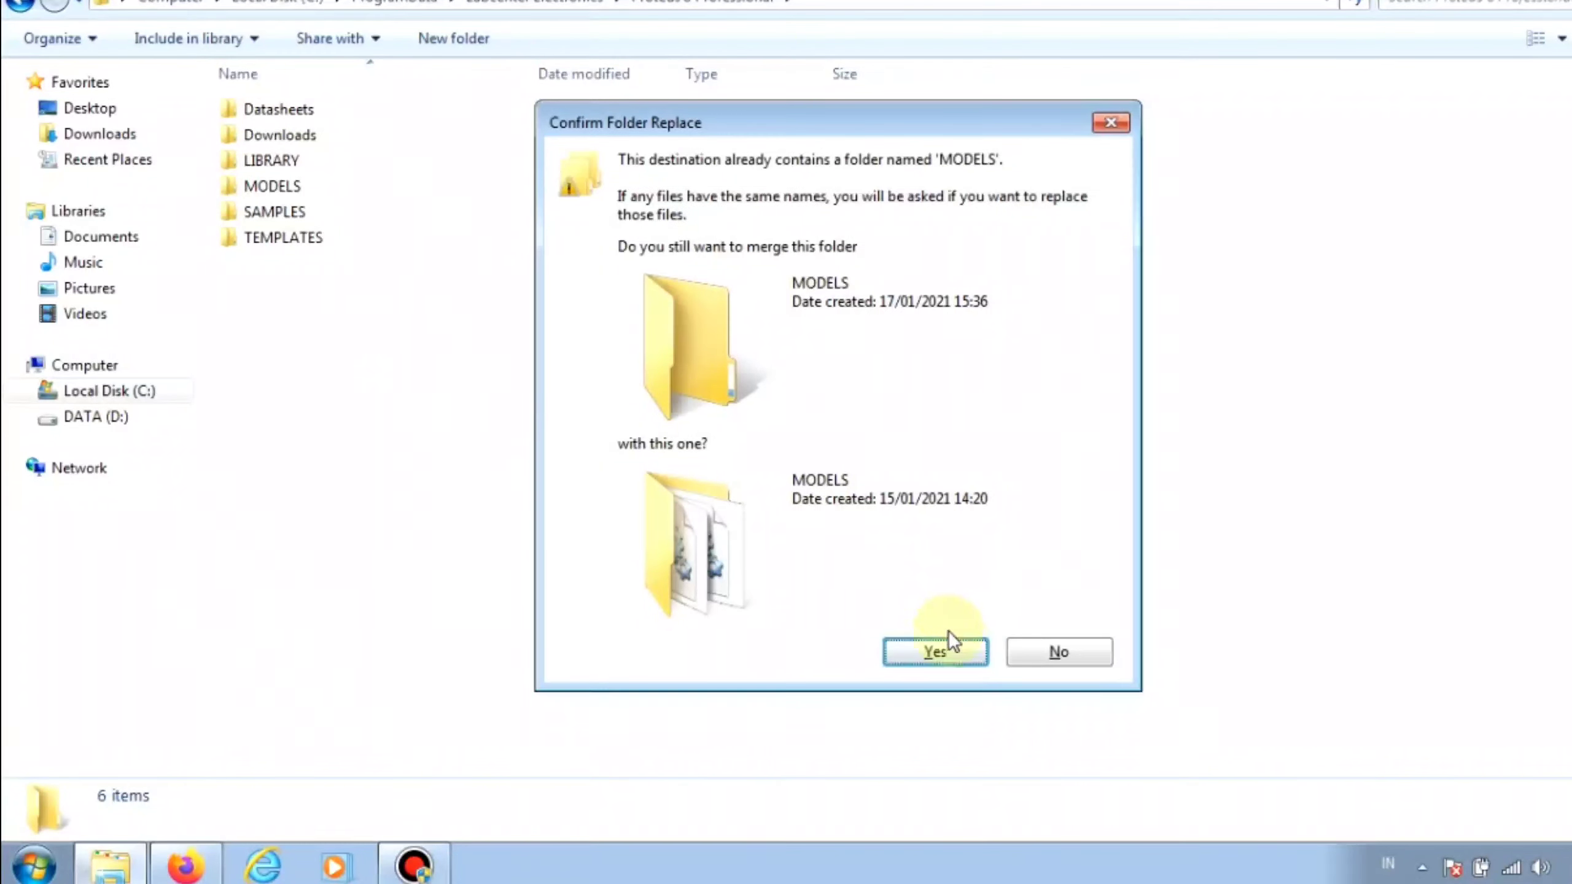
click(947, 651)
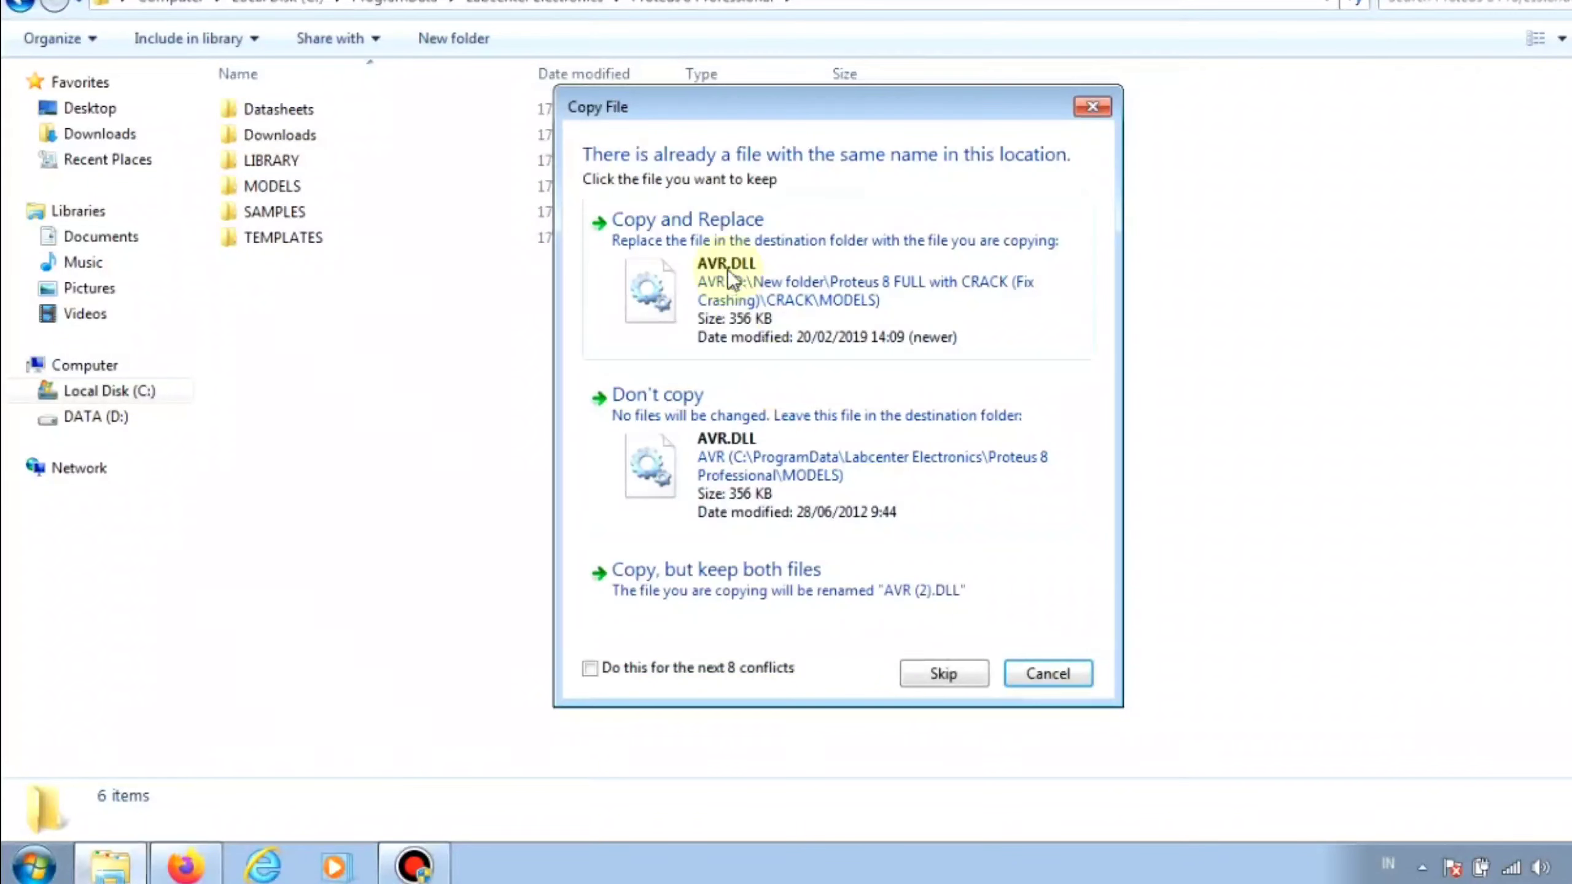
click(729, 280)
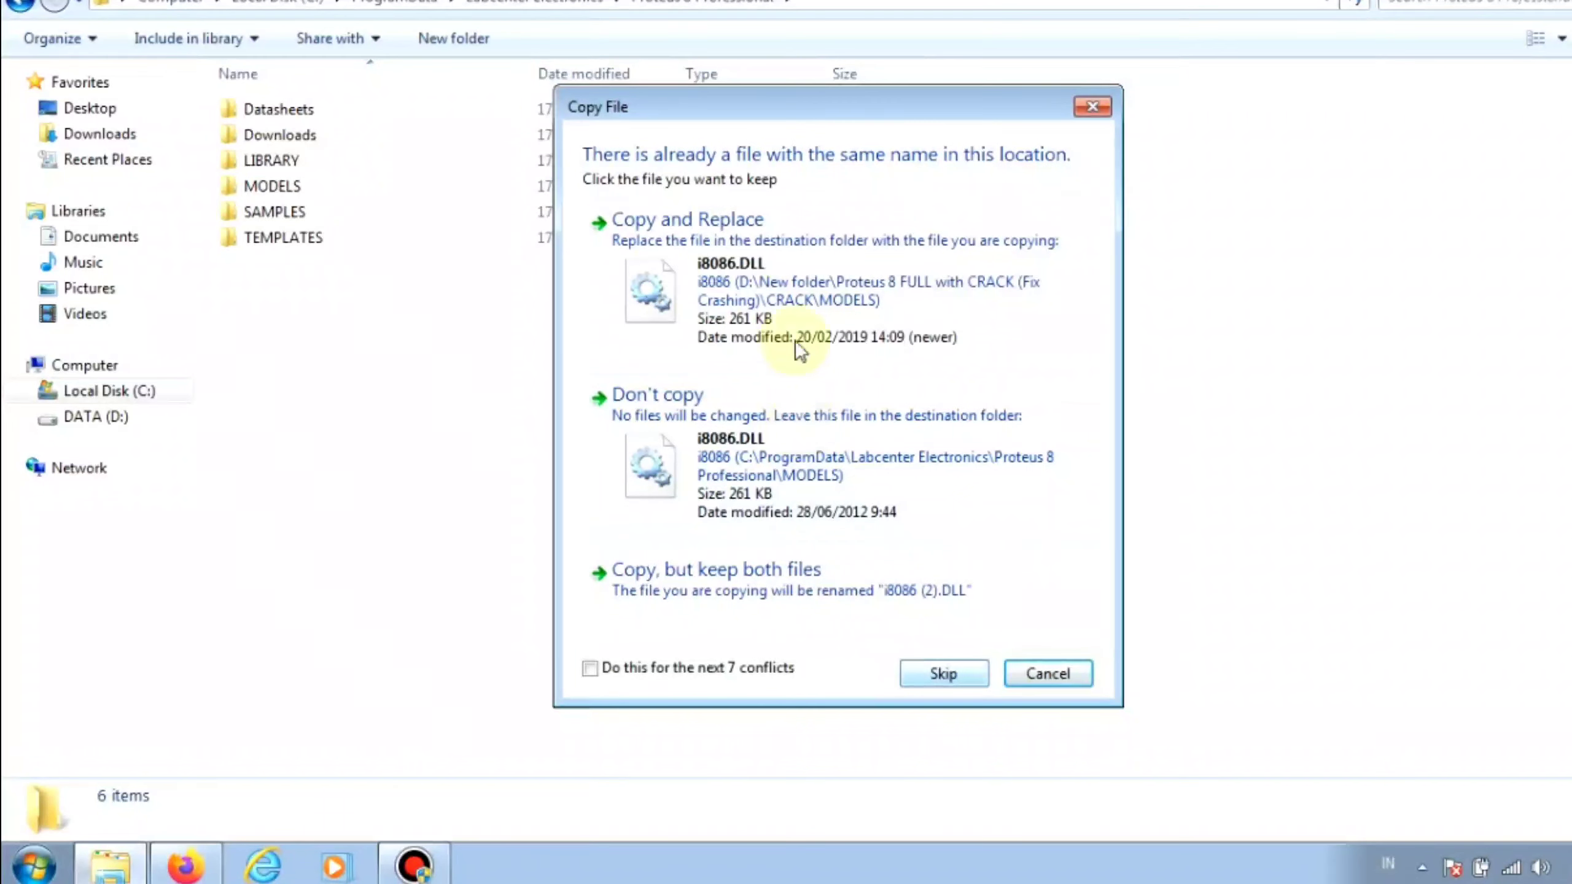
click(795, 323)
click(793, 292)
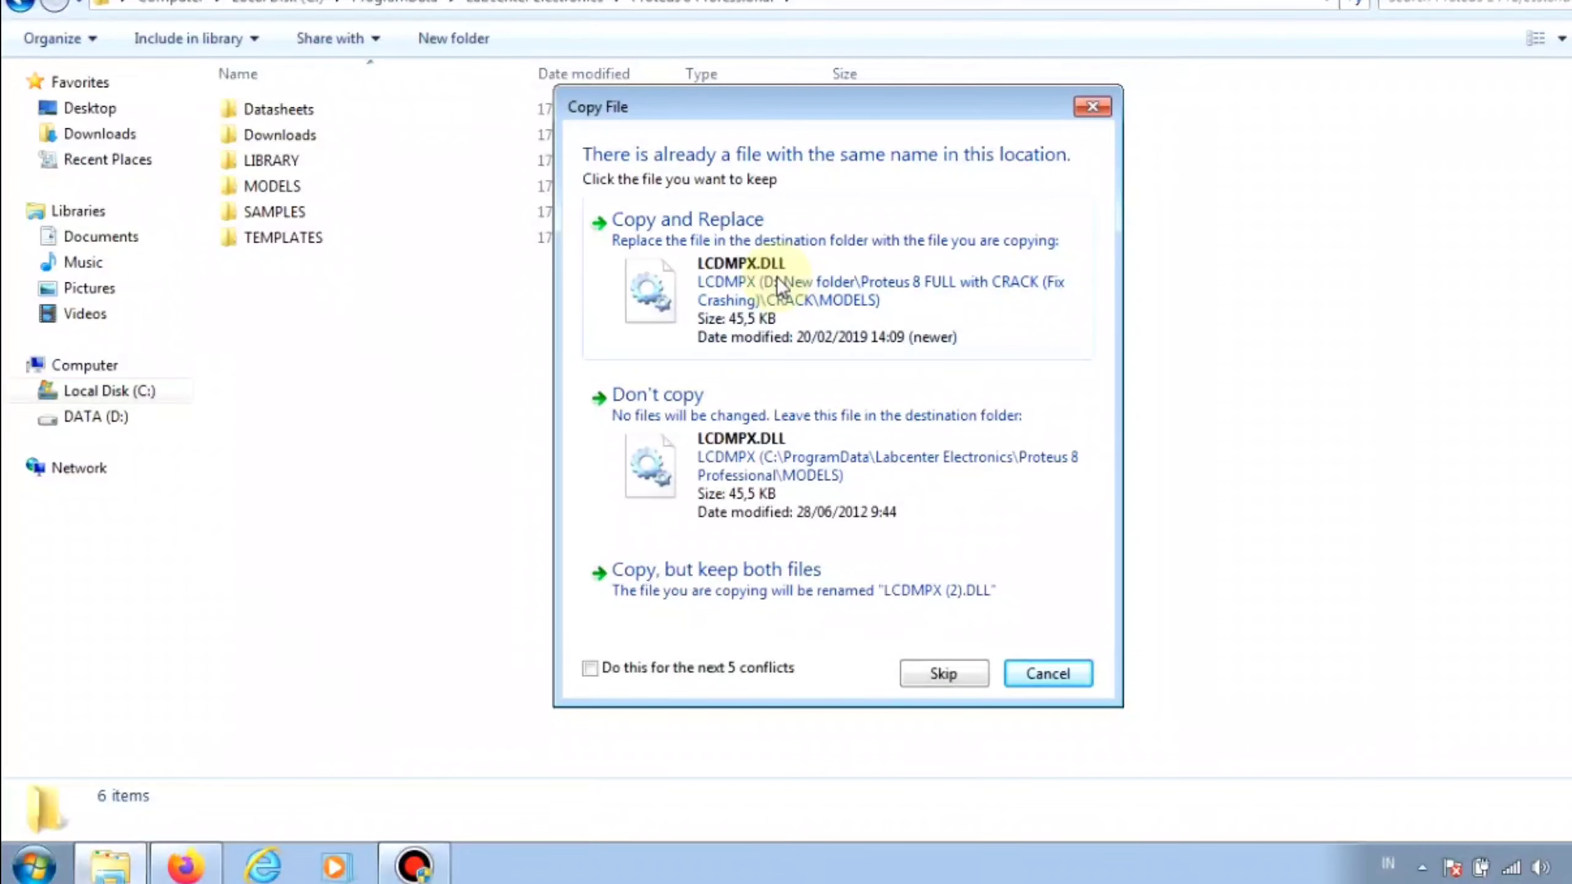
click(590, 668)
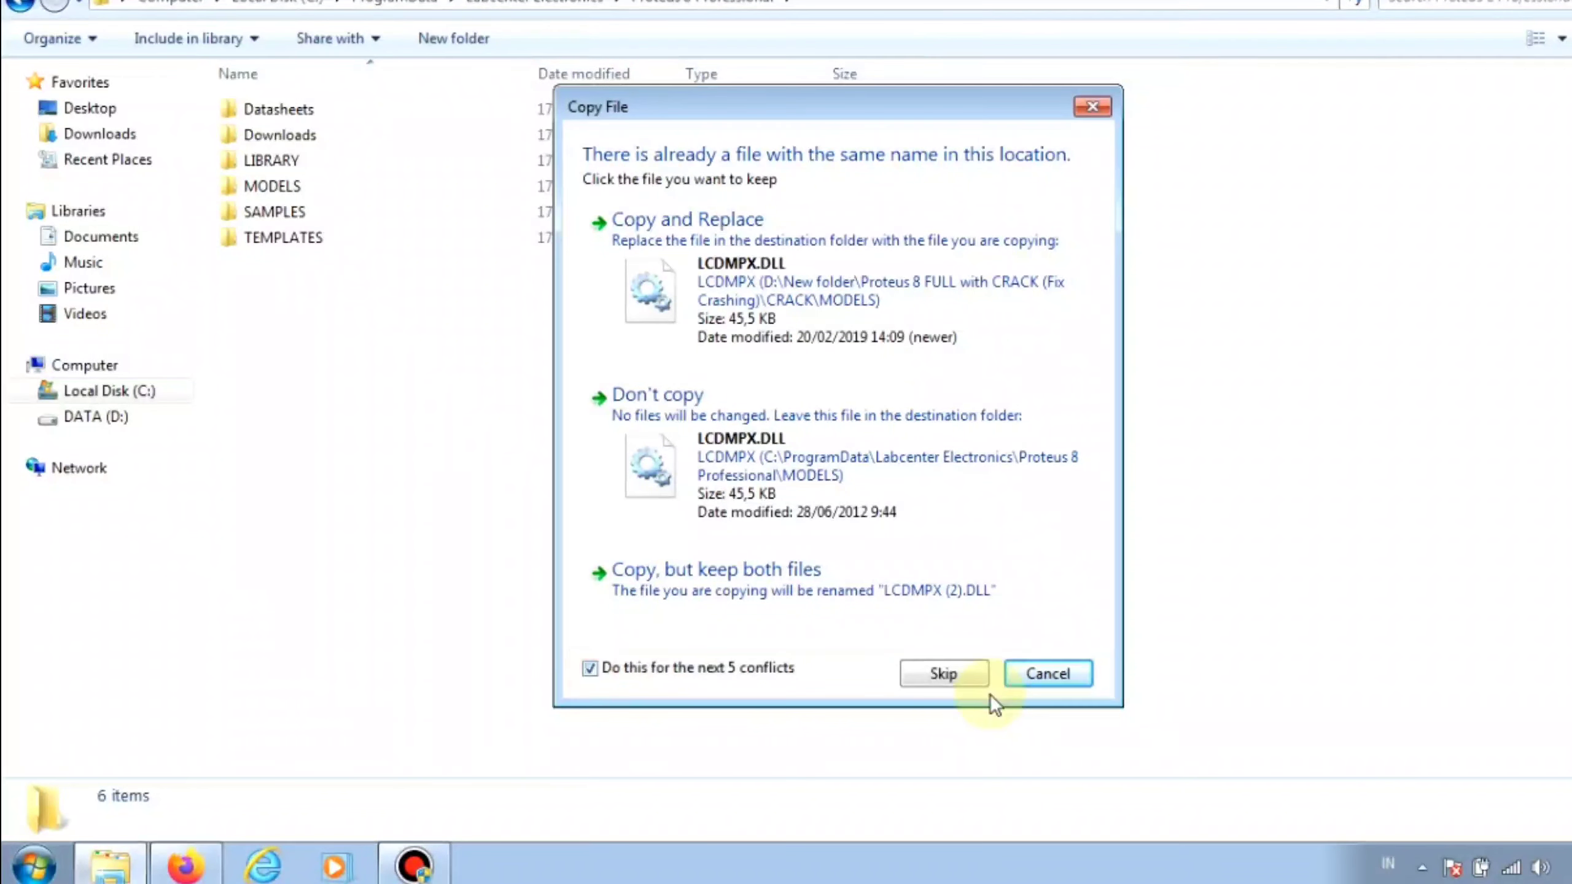
click(939, 674)
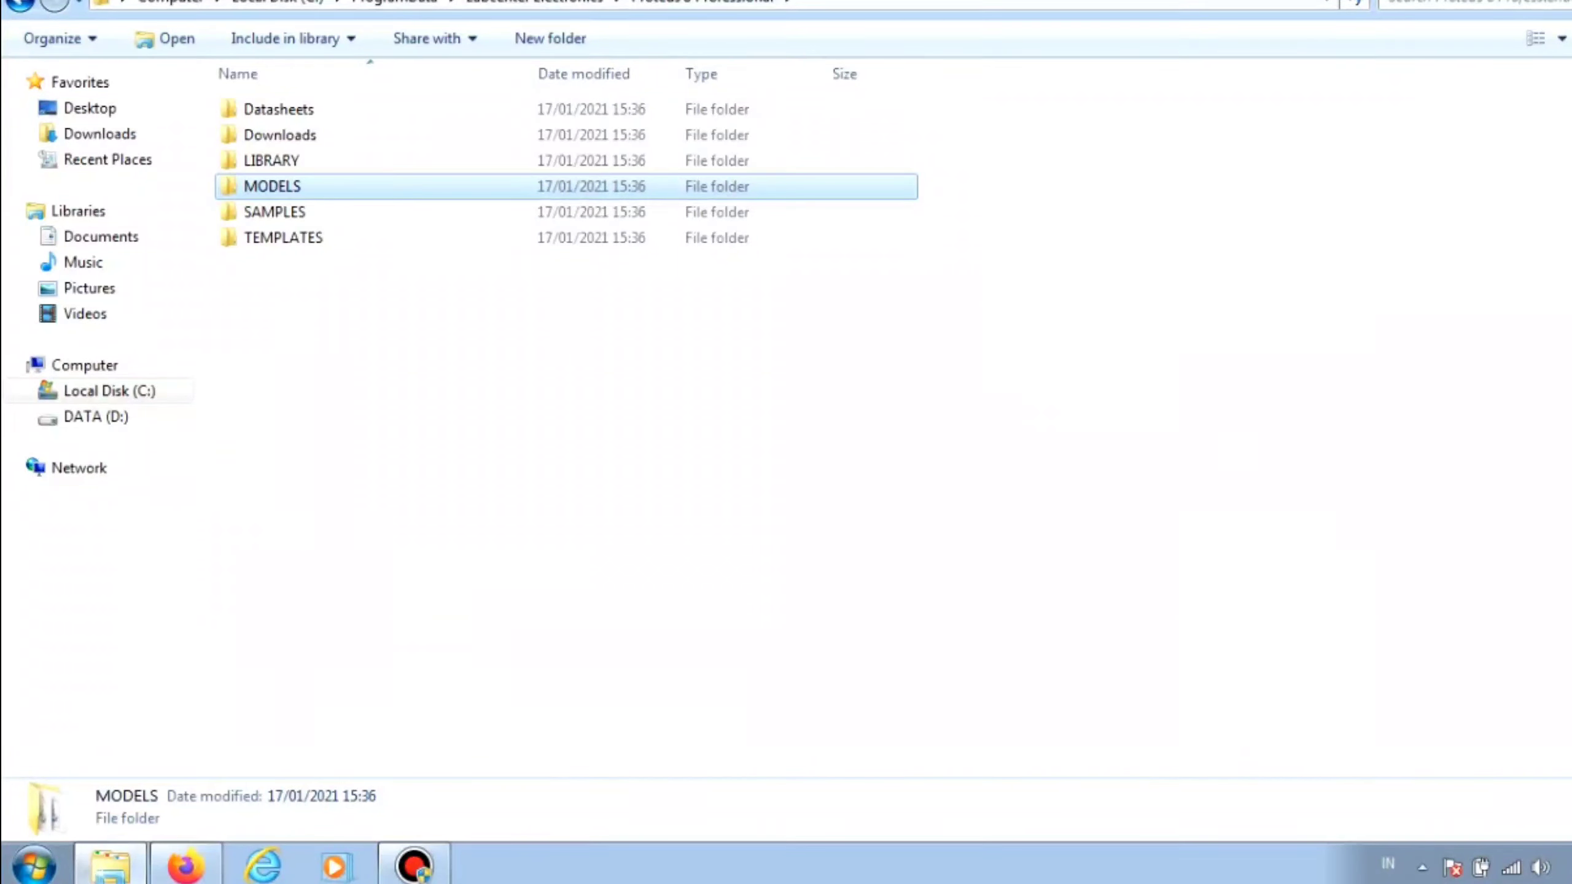
- Close the folder window, then launch Proteus 8 Professional with the Bandicam window minimized out of the way
key(alt+F4)
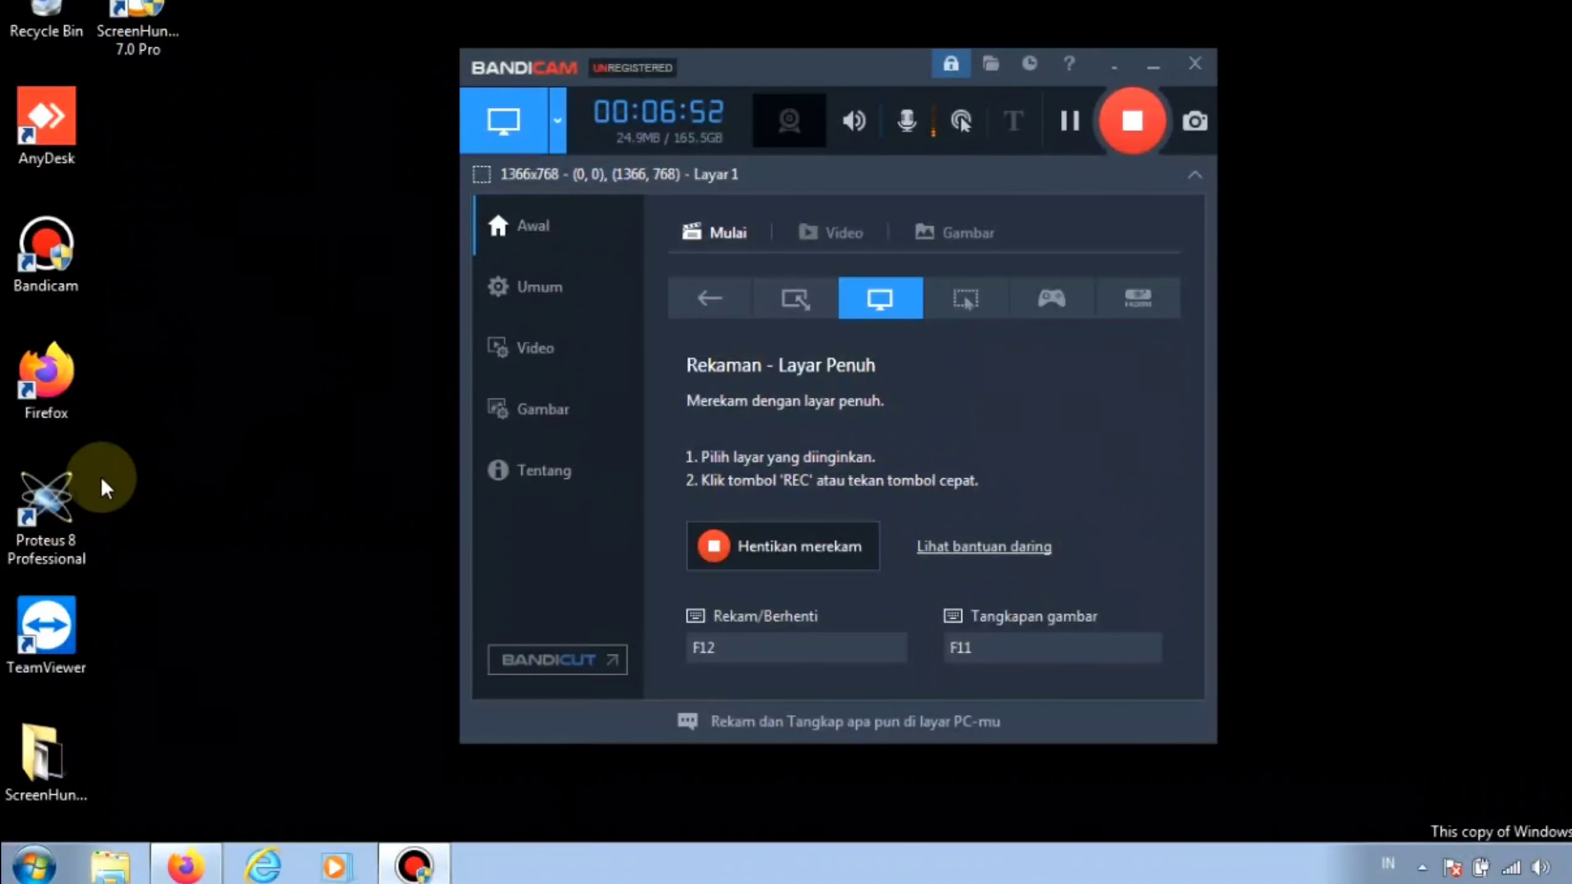
double_click(45, 513)
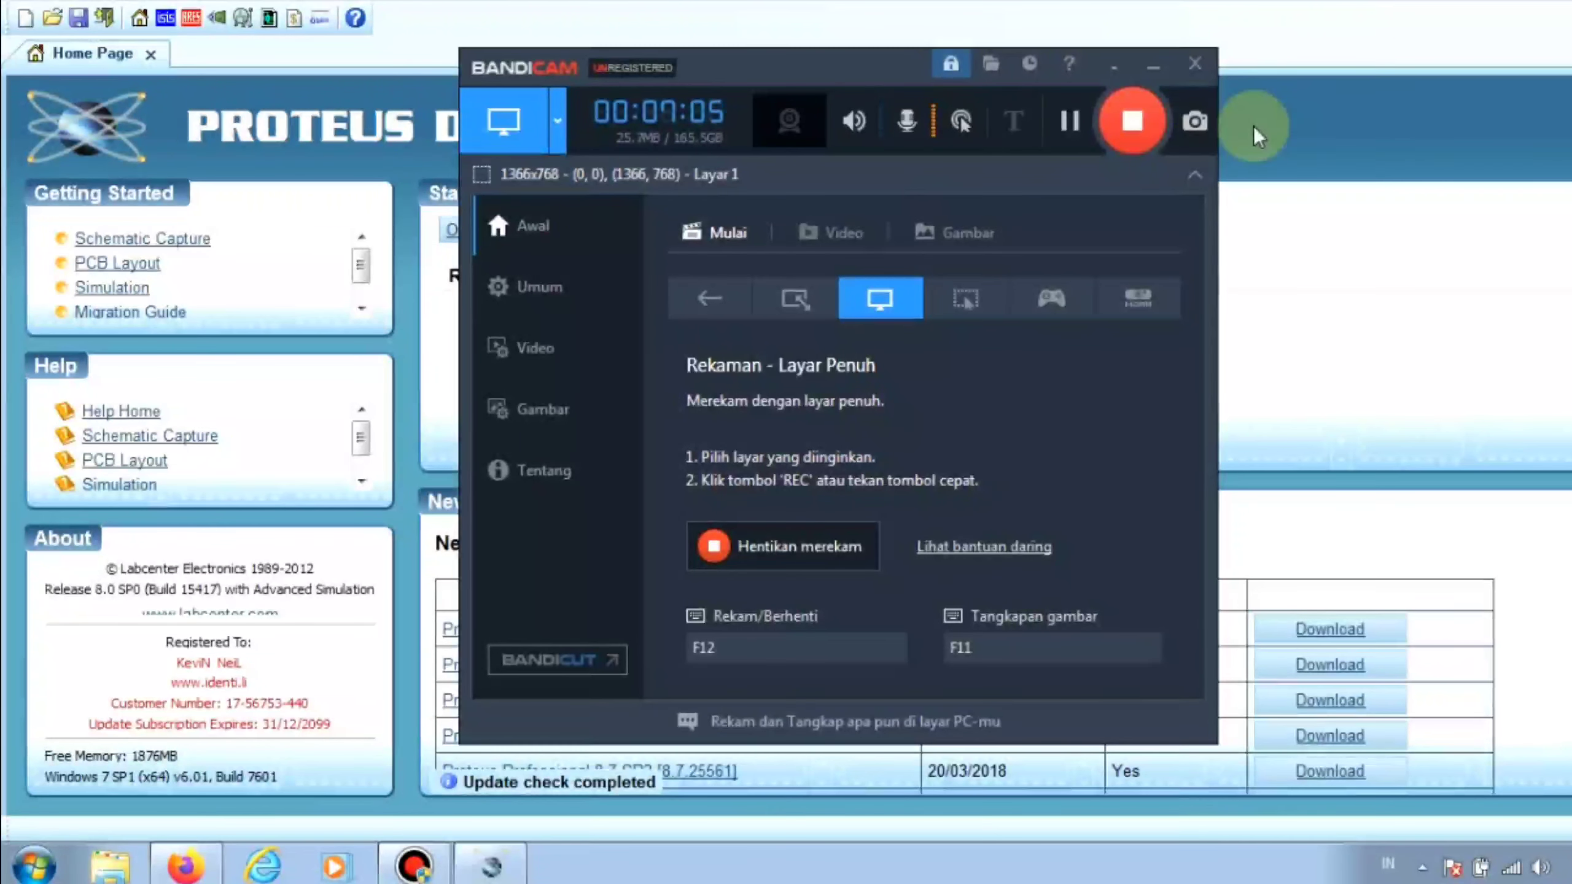
click(1158, 69)
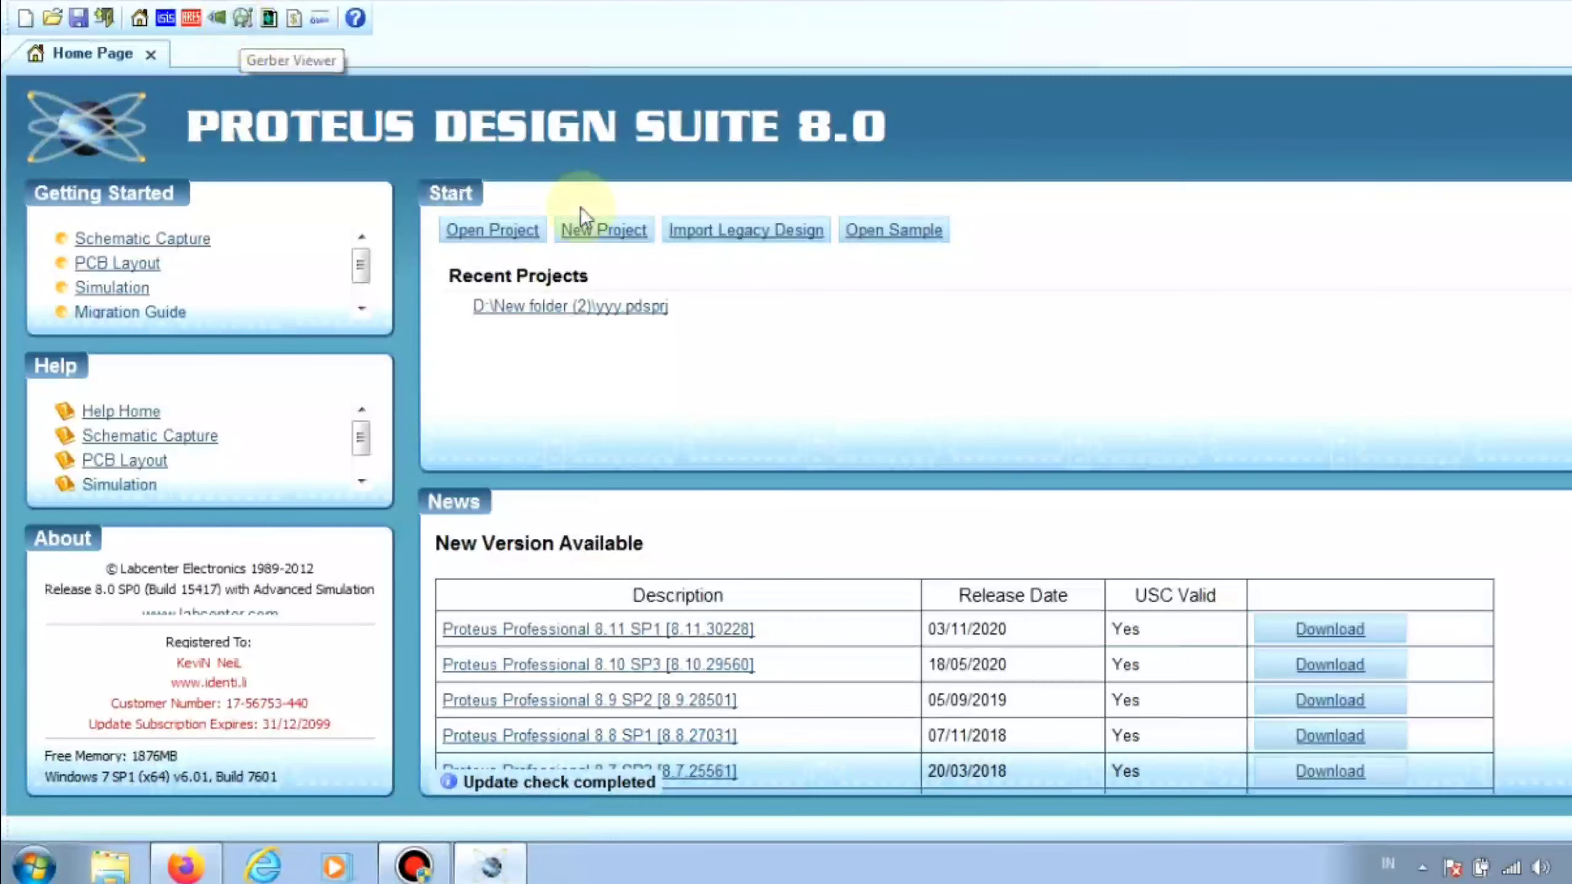
- Start a new project from the home page and name it cobacoba
click(608, 231)
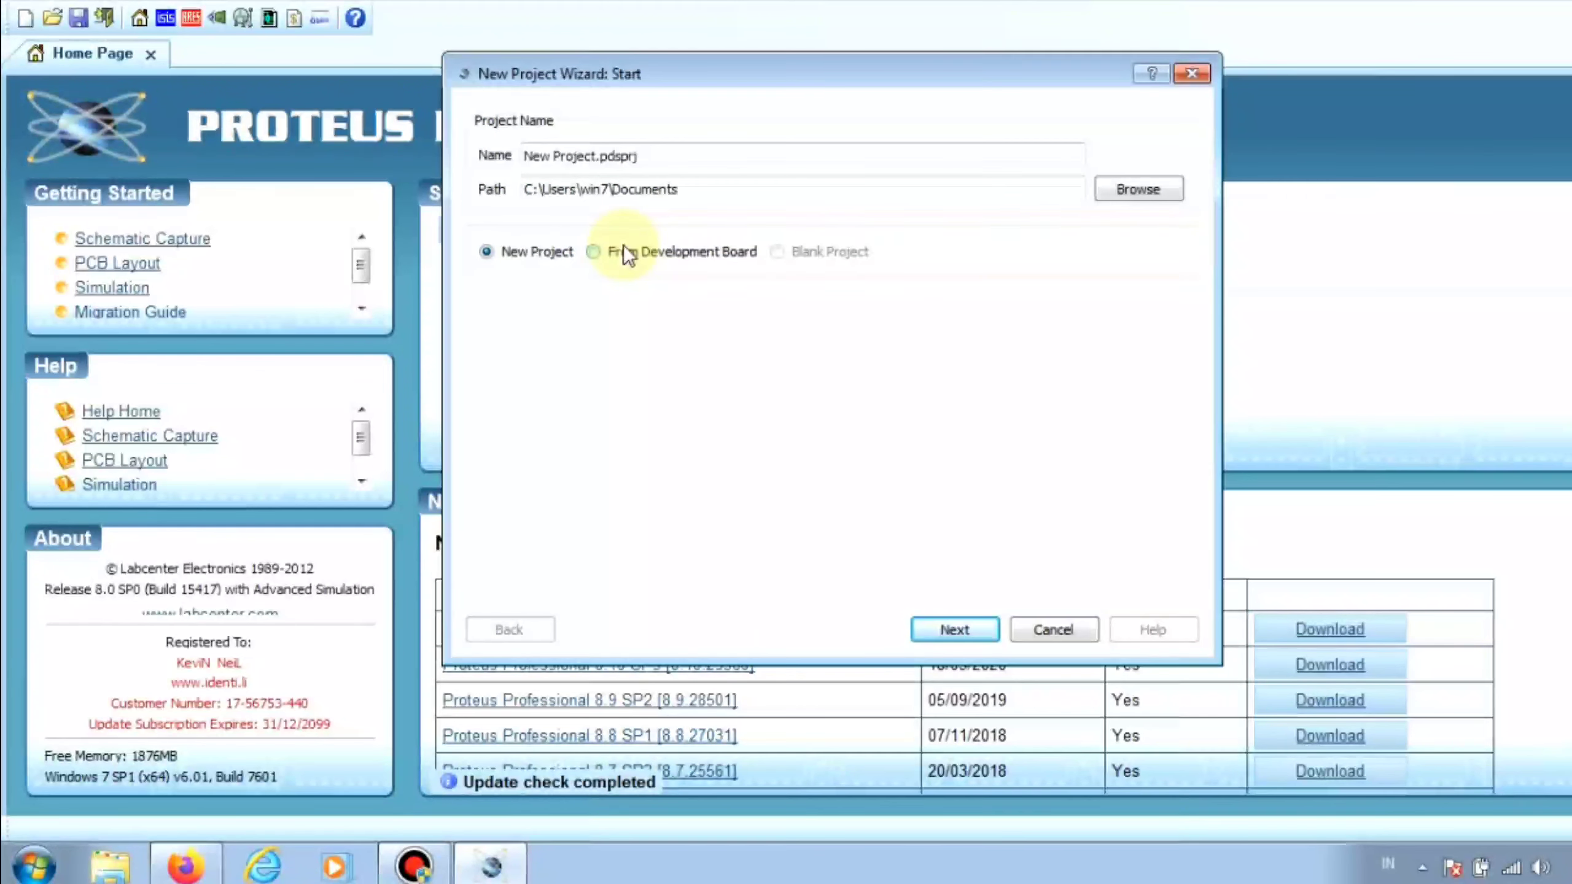
click(775, 154)
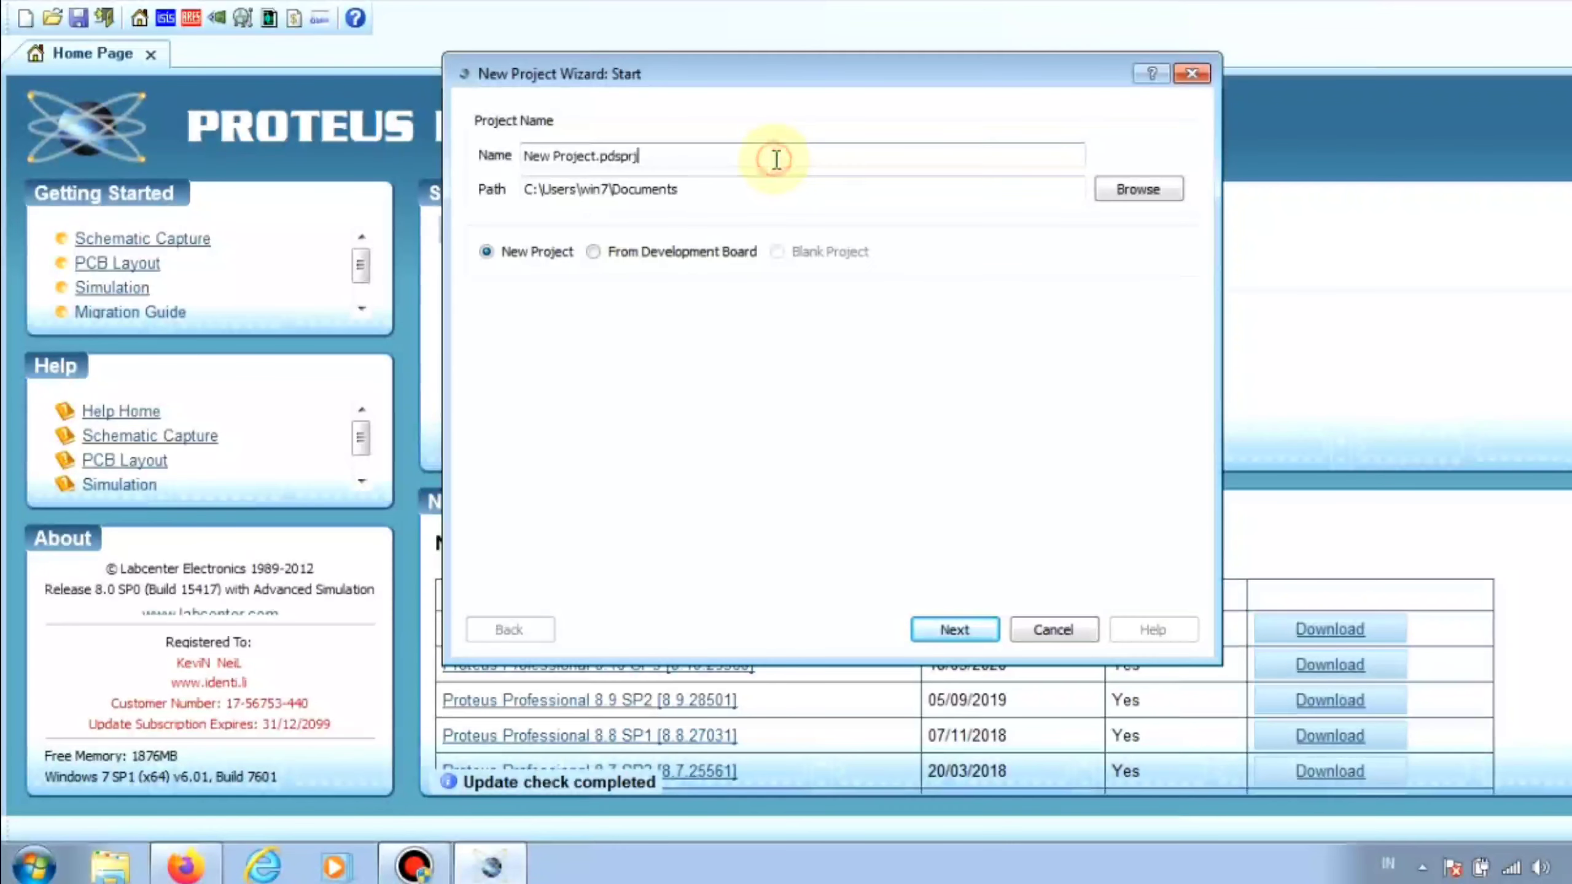
key(BackSpace)
key(BackSpace)
key(BackSpace)
key(BackSpace)
key(BackSpace)
key(BackSpace)
key(BackSpace)
key(BackSpace)
key(BackSpace)
key(BackSpace)
key(BackSpace)
key(BackSpace)
key(BackSpace)
key(BackSpace)
key(BackSpace)
key(BackSpace)
key(BackSpace)
key(BackSpace)
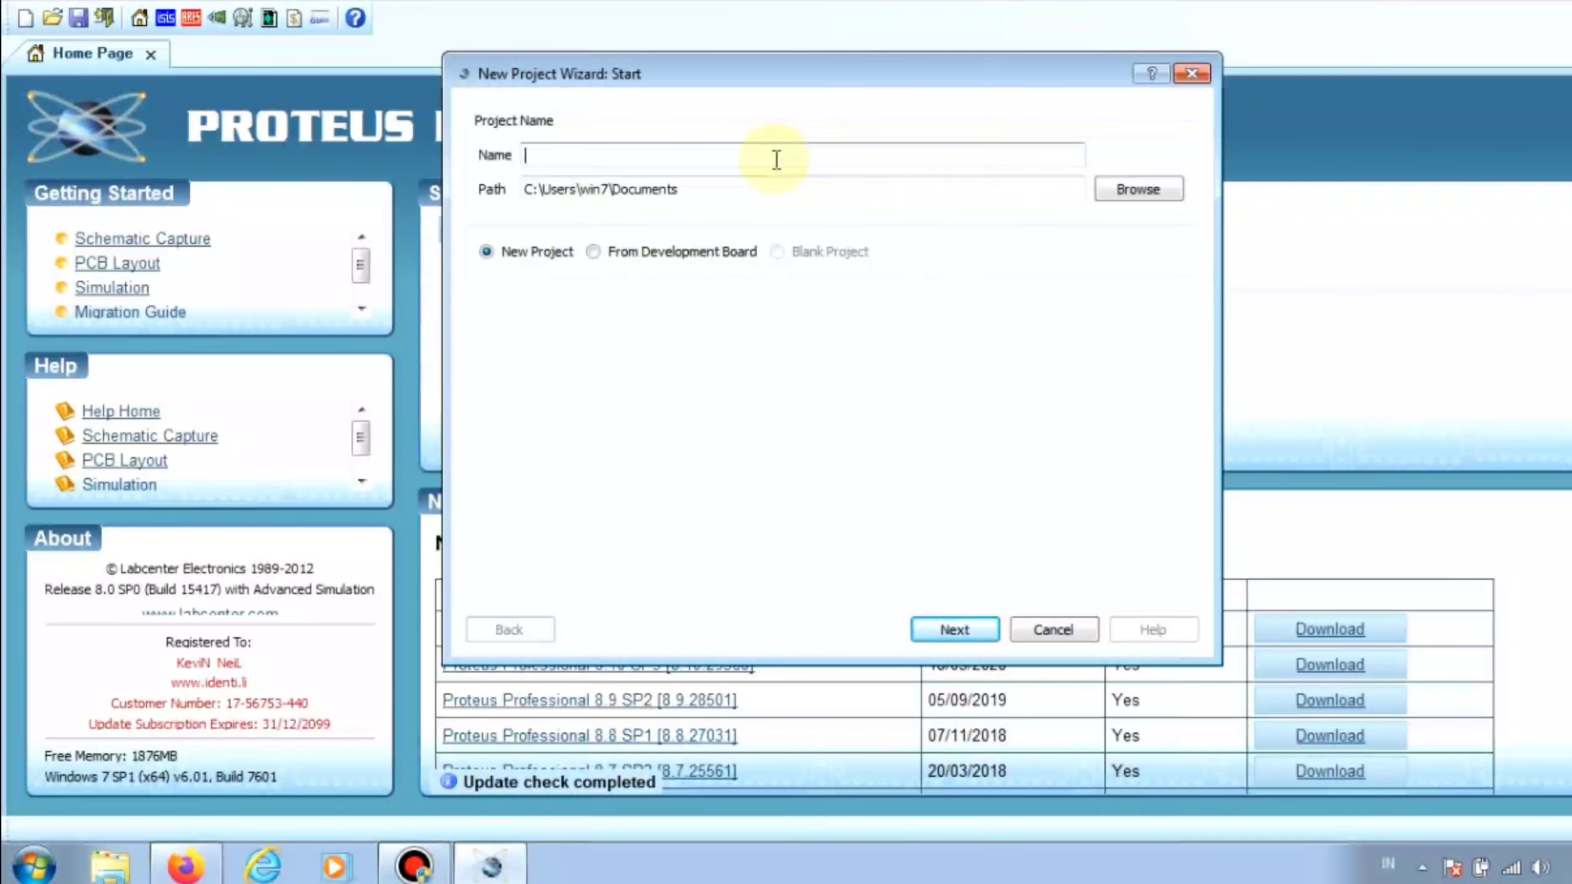
text(cobacoba)
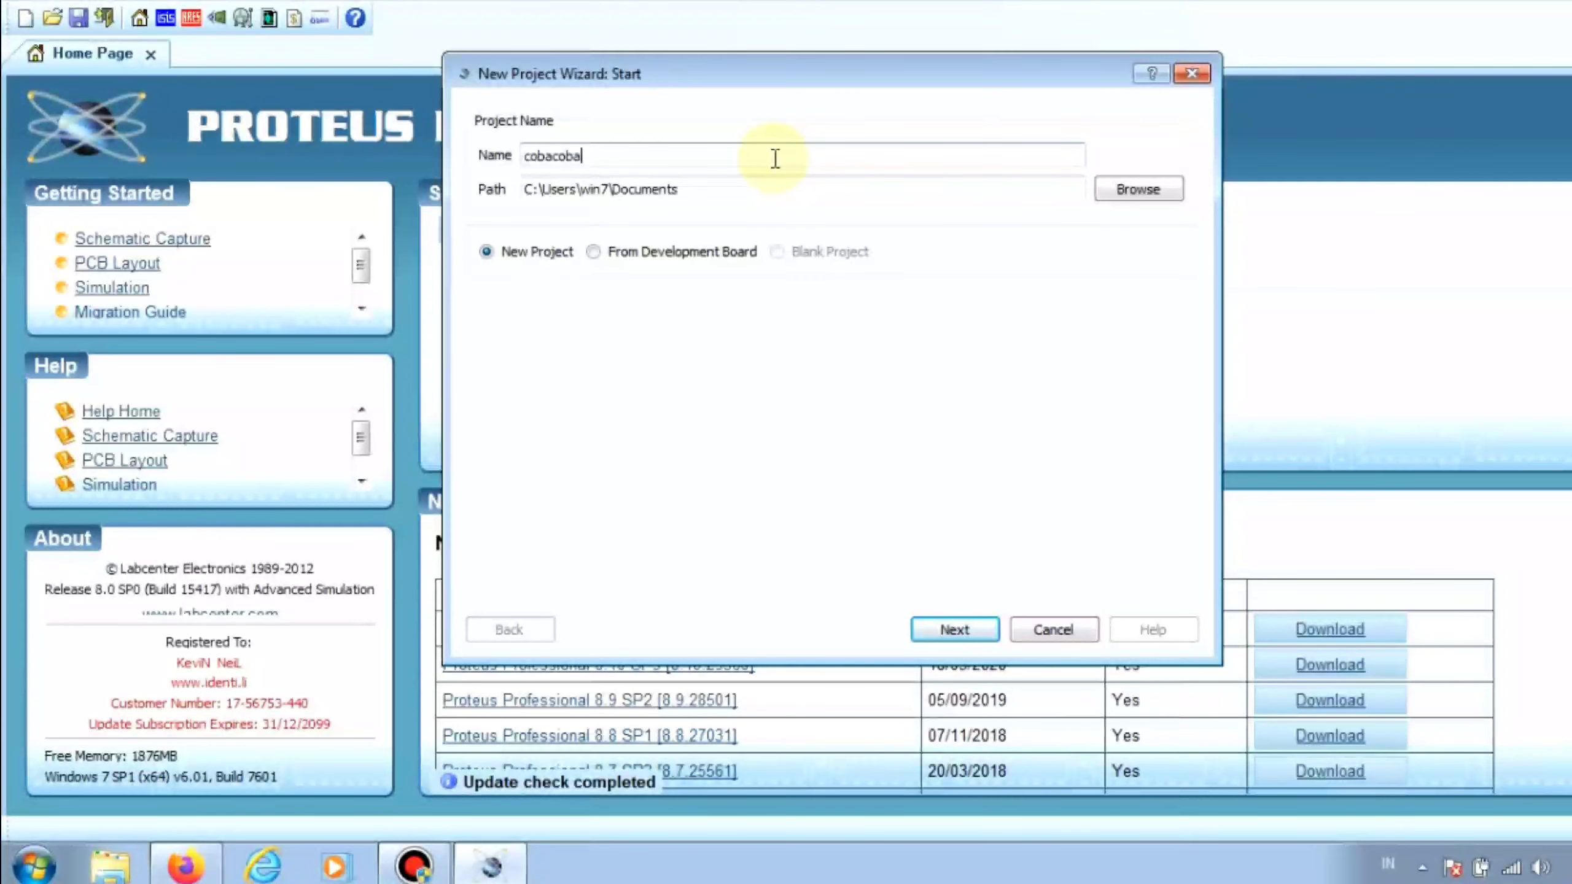
- Set the project's save path to D:\New folder
click(1152, 190)
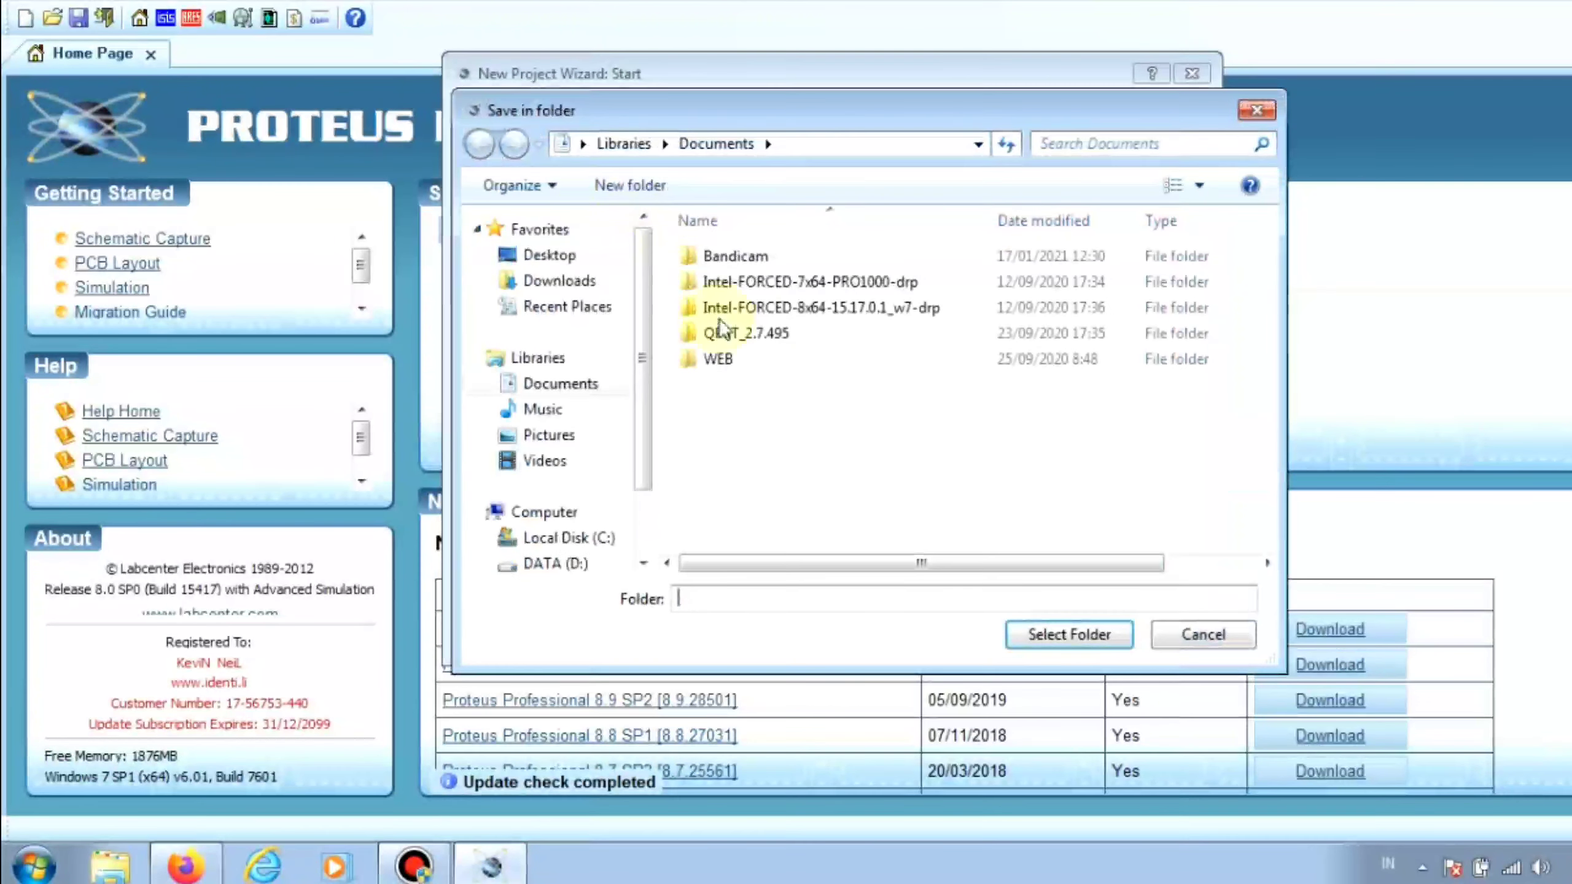
click(576, 564)
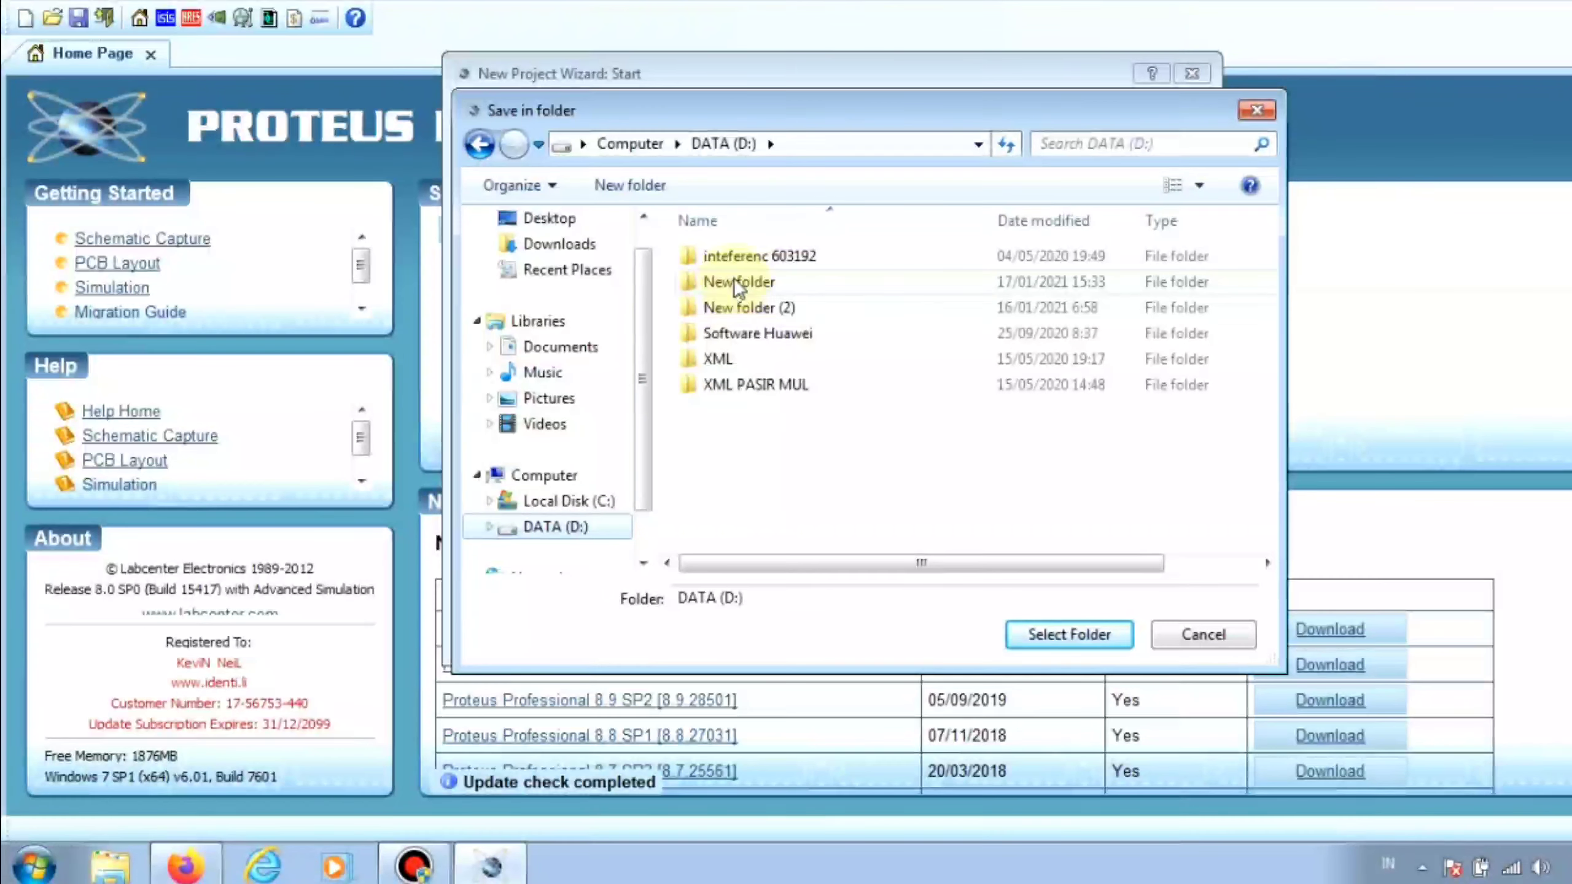
click(737, 282)
double_click(736, 282)
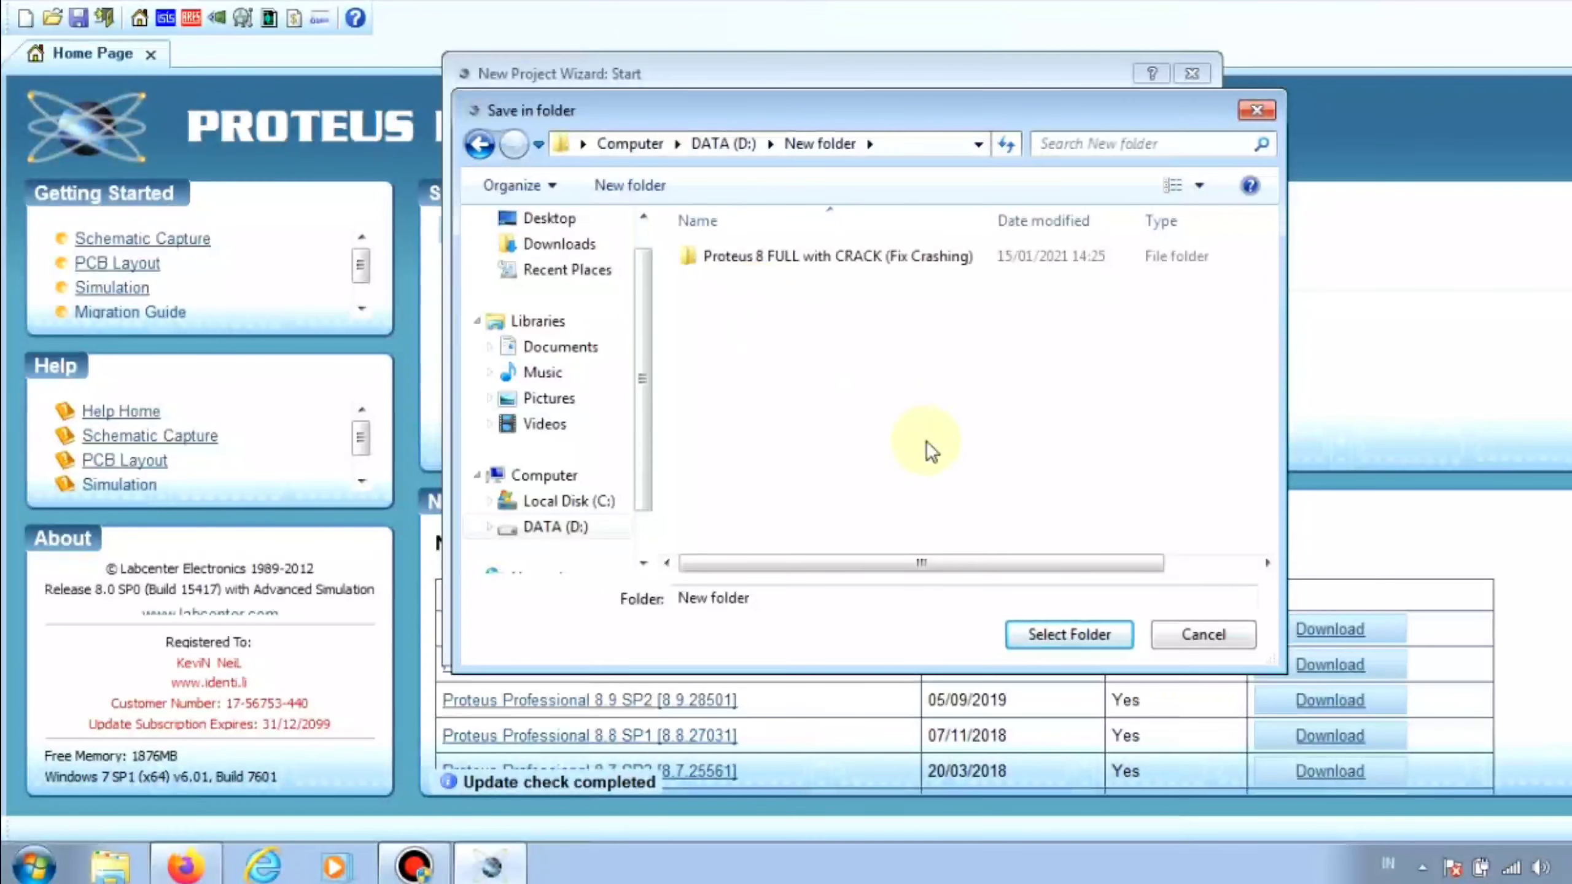
click(1067, 637)
- Complete the new project wizard with its preset options and without creating a PCB layout
click(954, 631)
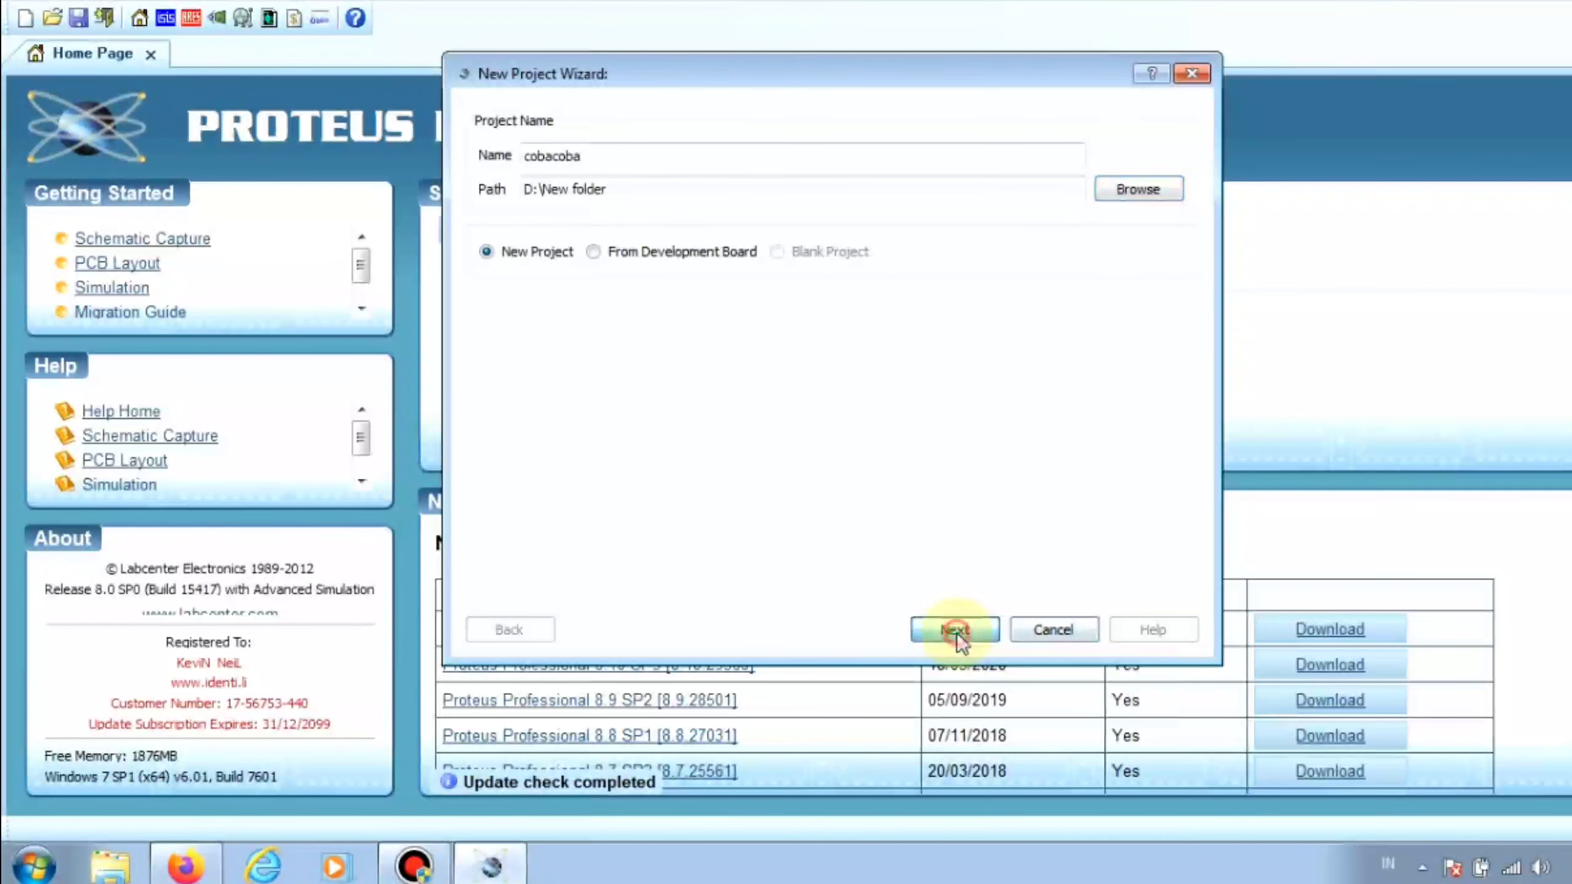
click(955, 630)
click(957, 633)
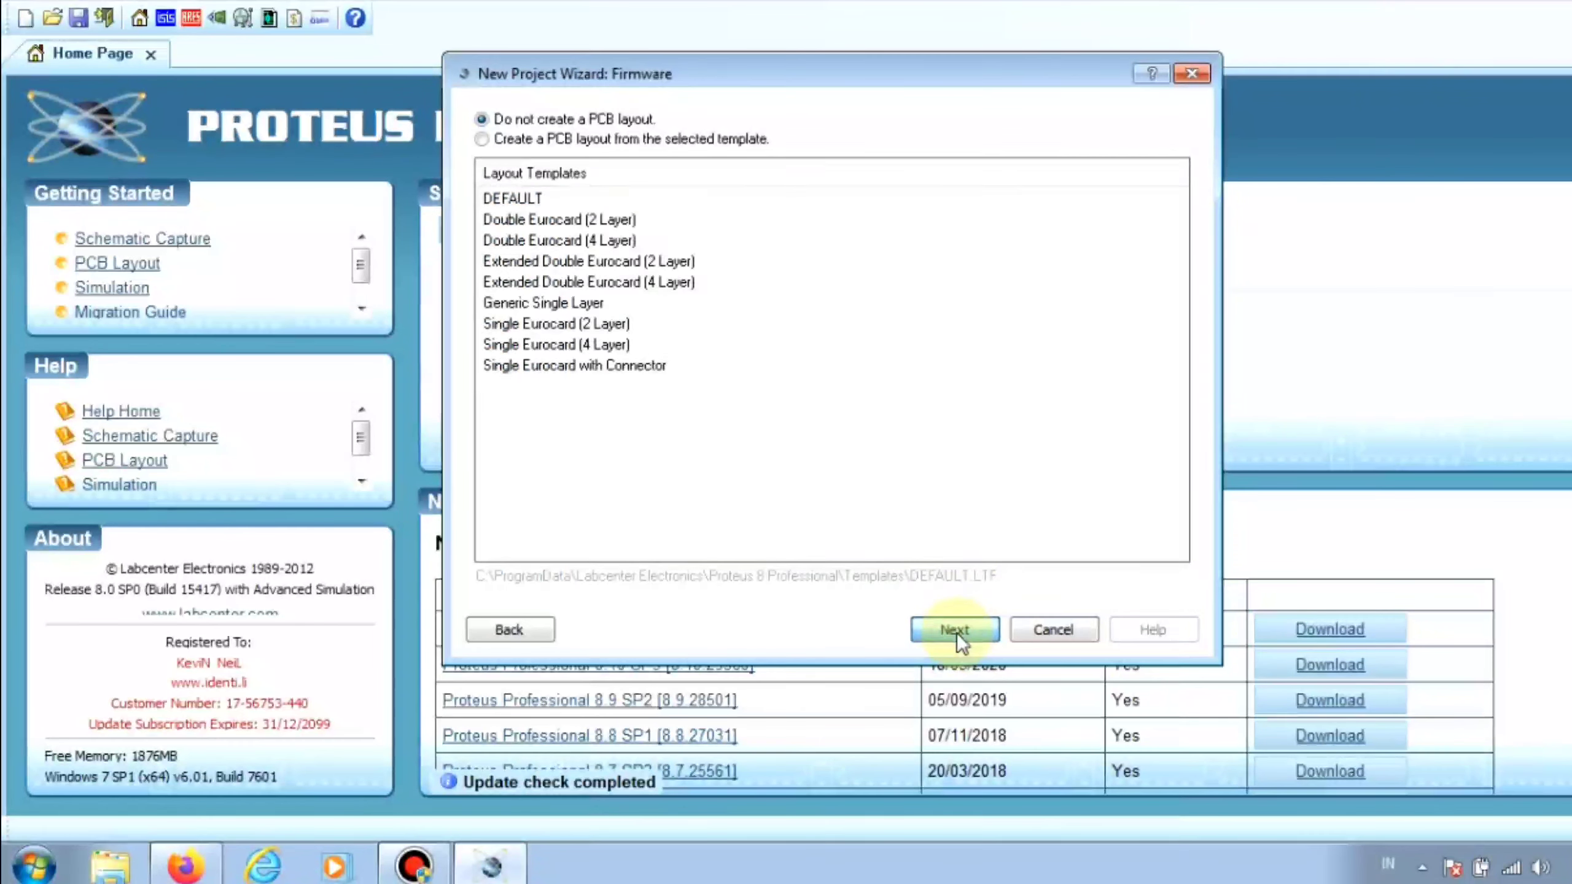
click(971, 631)
click(956, 630)
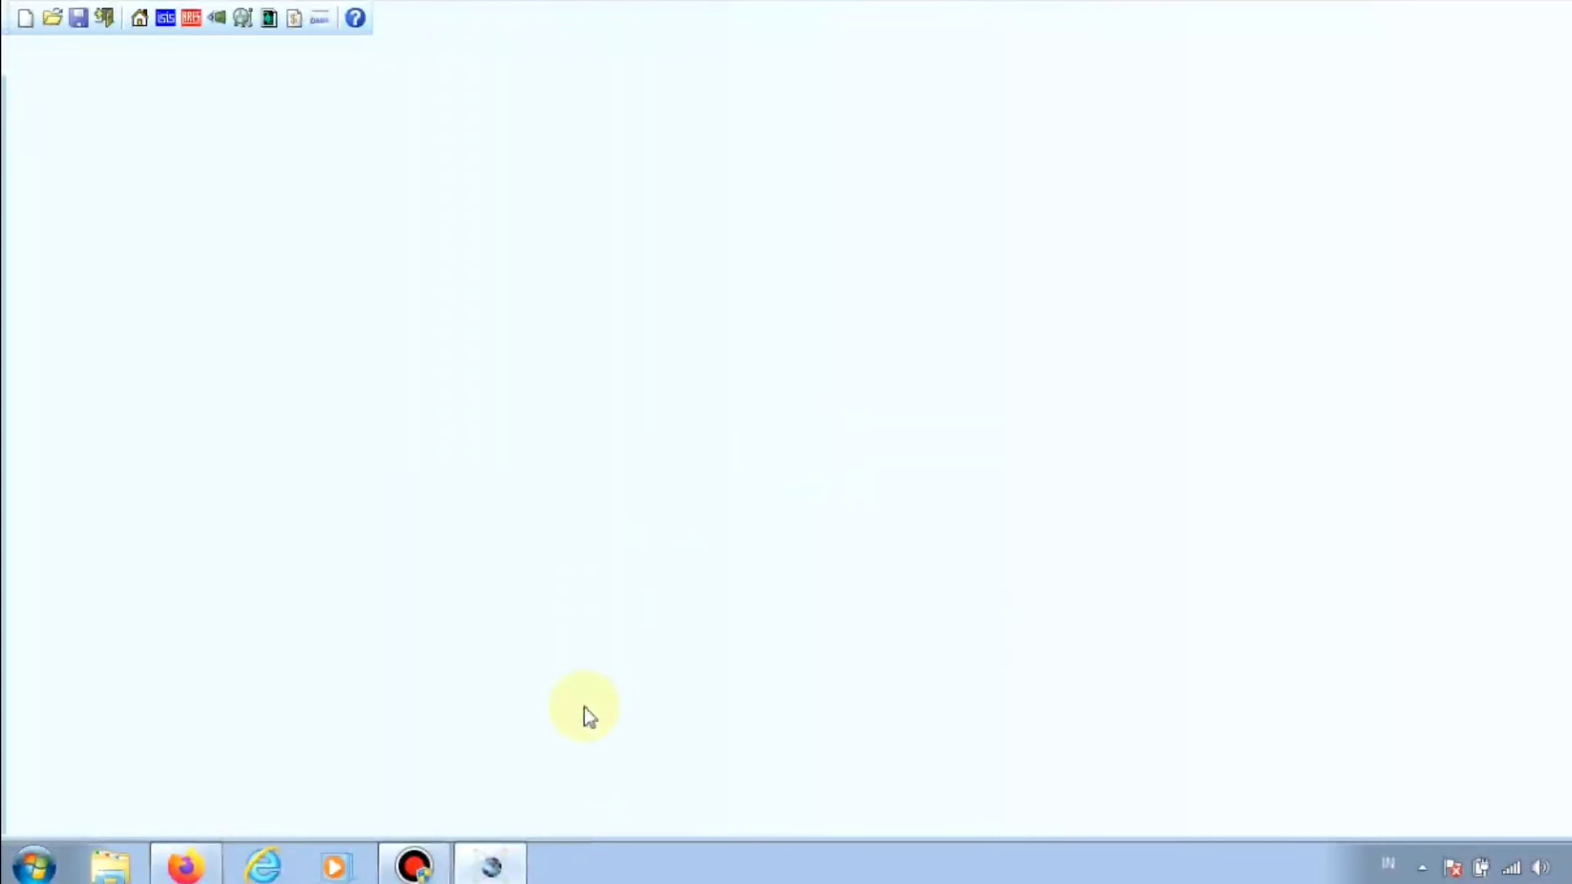
- Open Schematic Capture and add the RESISTOR analog primitive to the device list using the keyword resistor
click(165, 18)
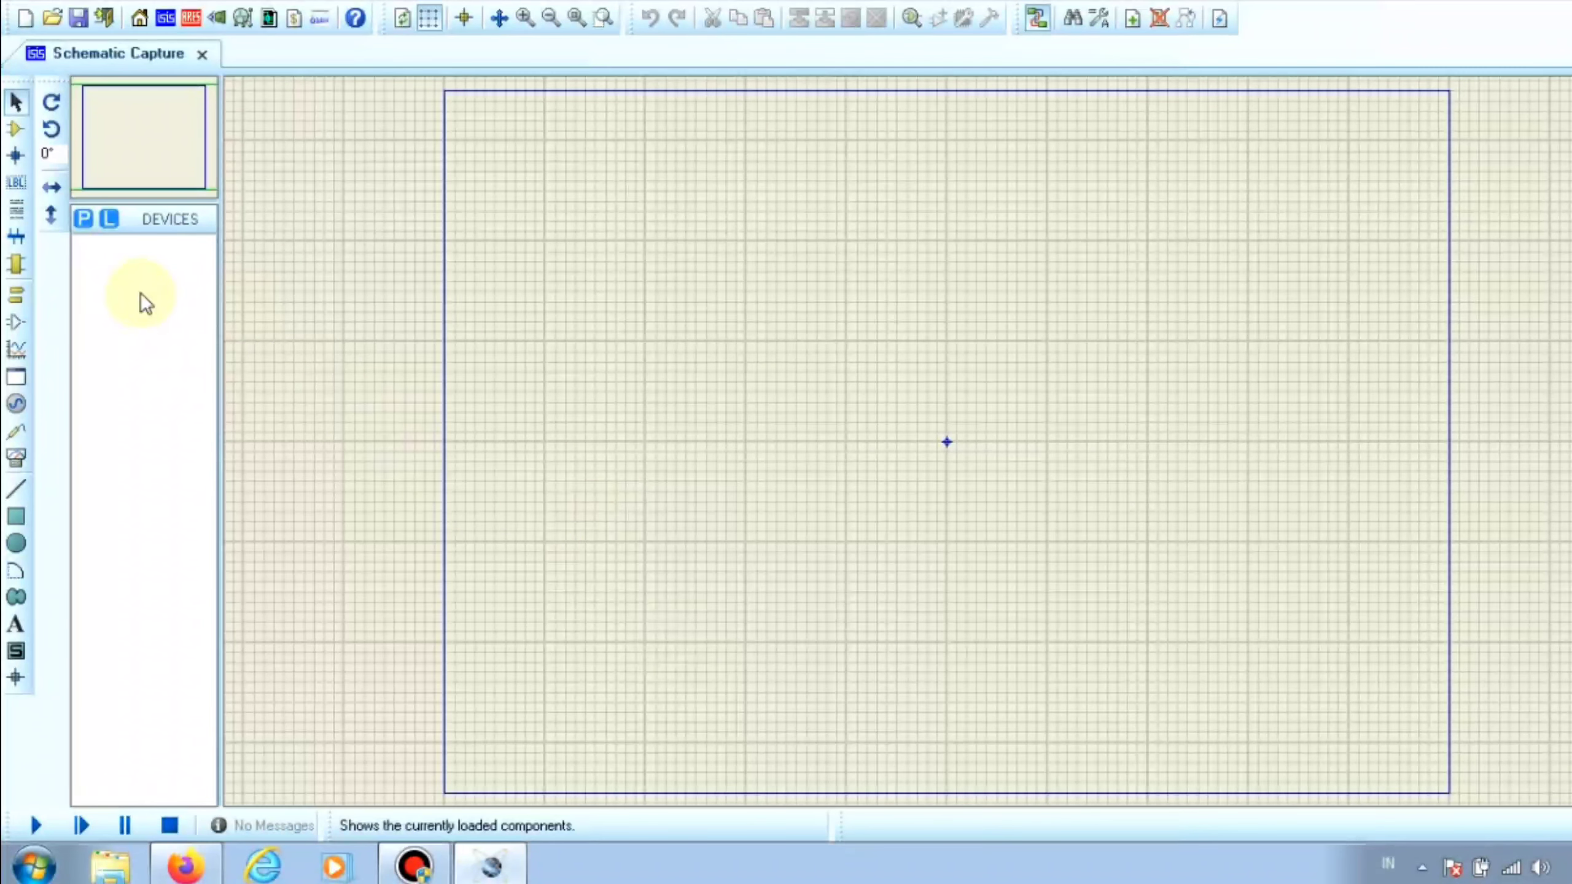
click(81, 218)
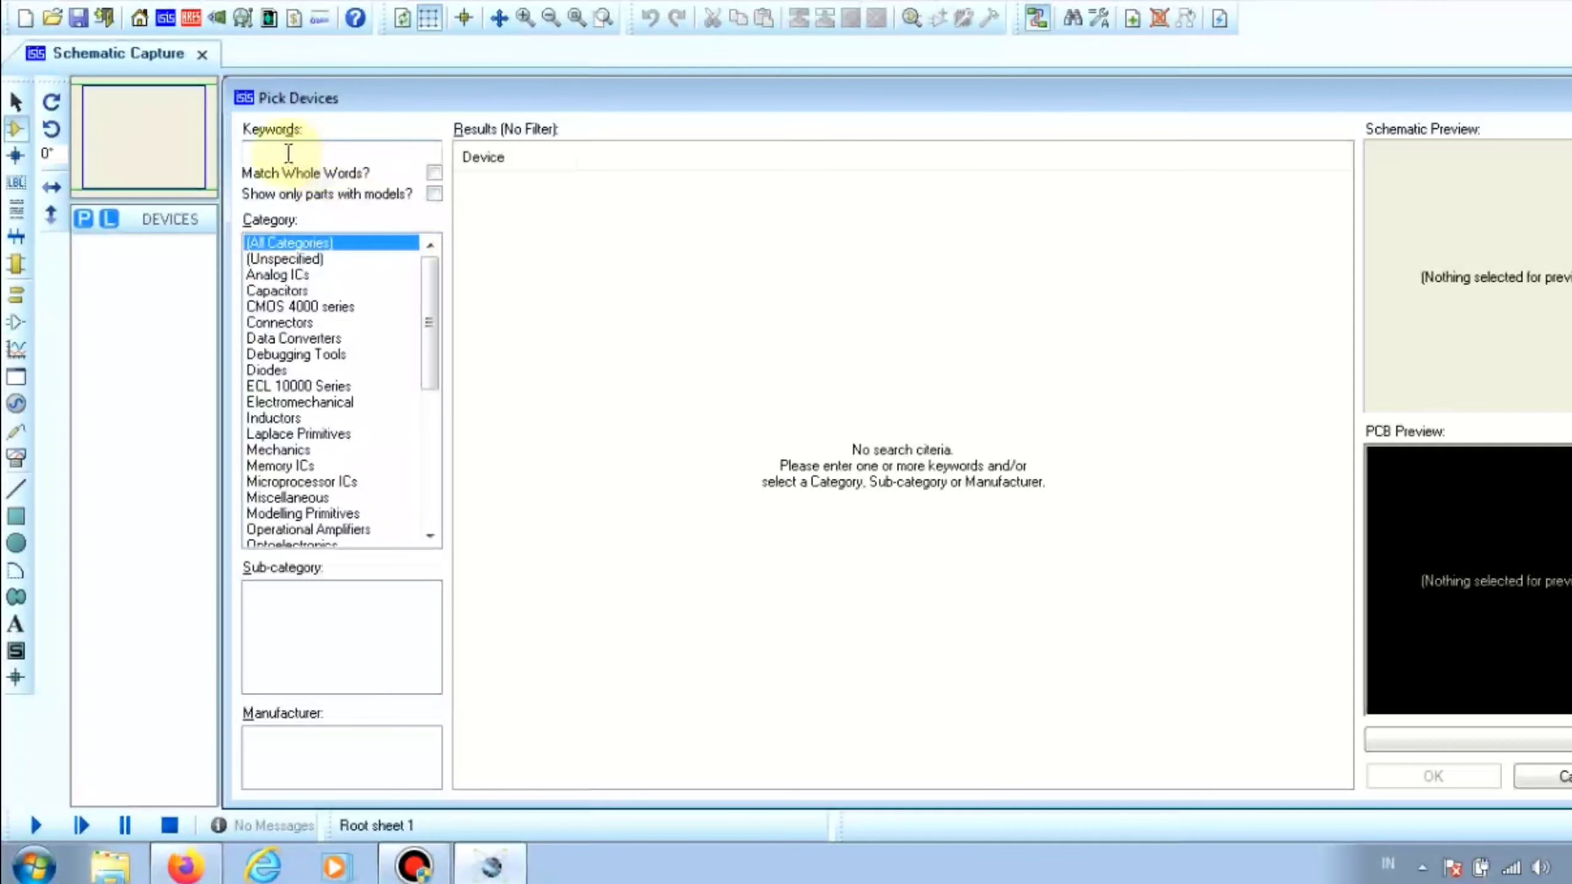
click(328, 146)
text(resistor)
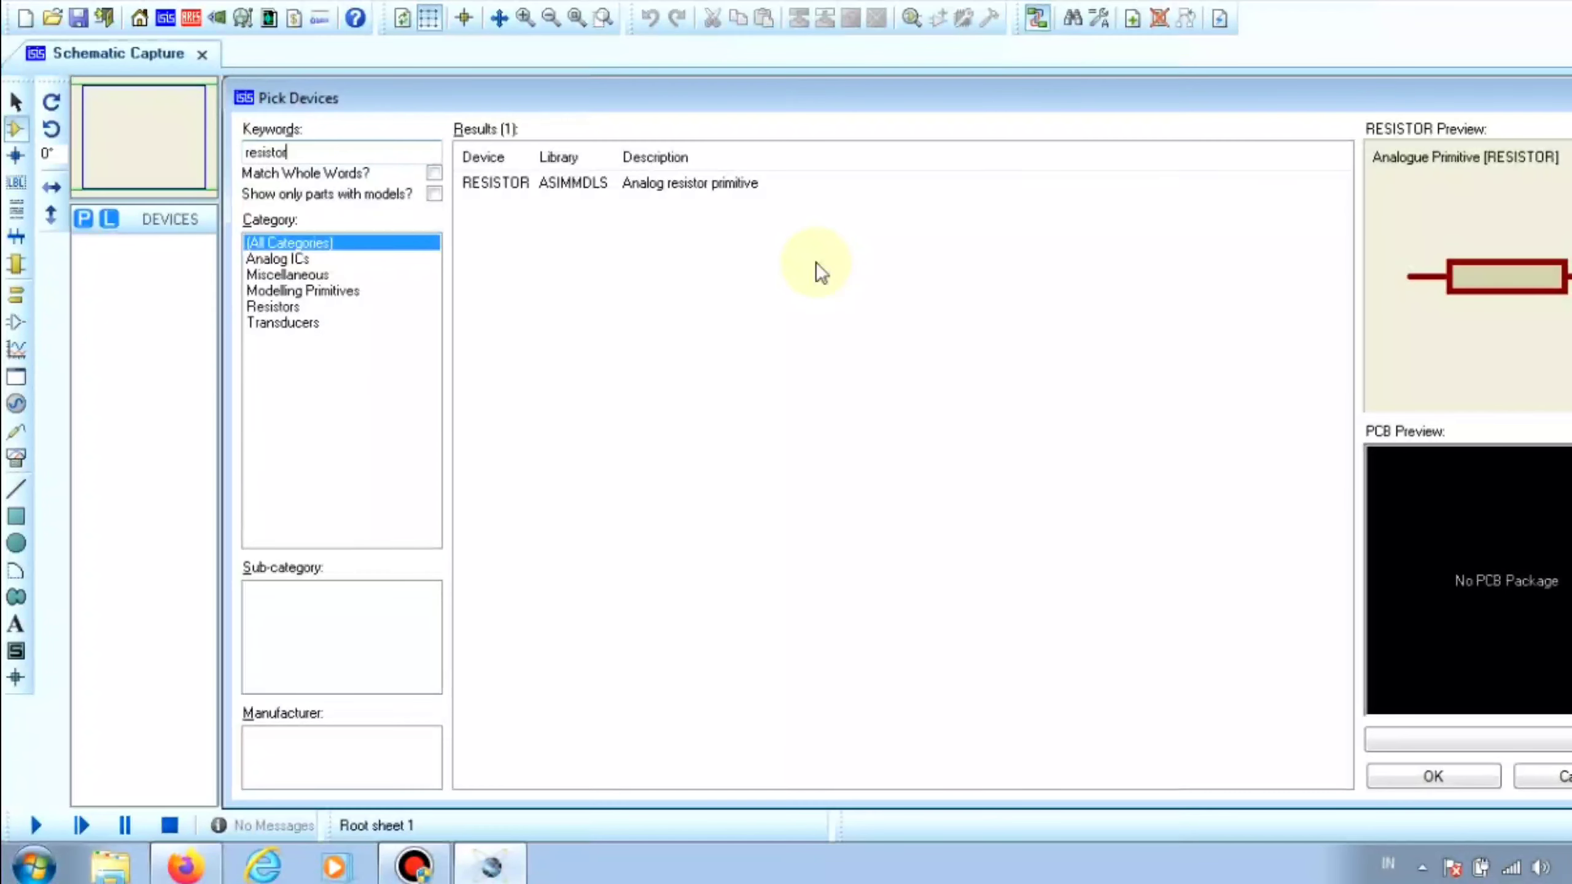
double_click(708, 183)
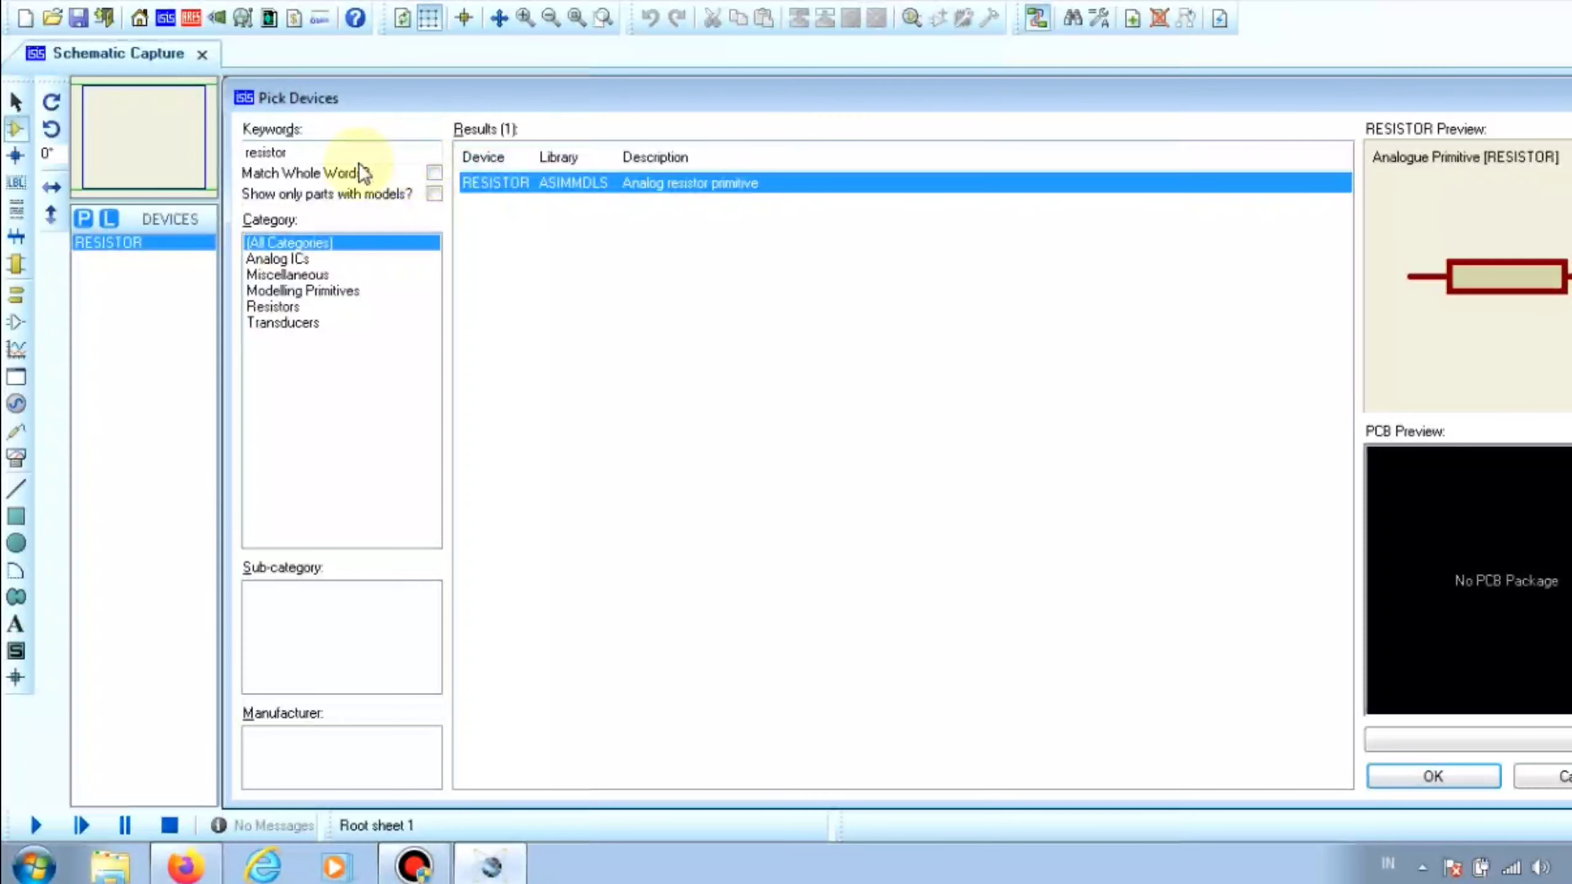
- Search the device library for capasitor
click(332, 159)
key(BackSpace)
key(BackSpace)
key(BackSpace)
key(BackSpace)
key(BackSpace)
key(BackSpace)
key(BackSpace)
key(BackSpace)
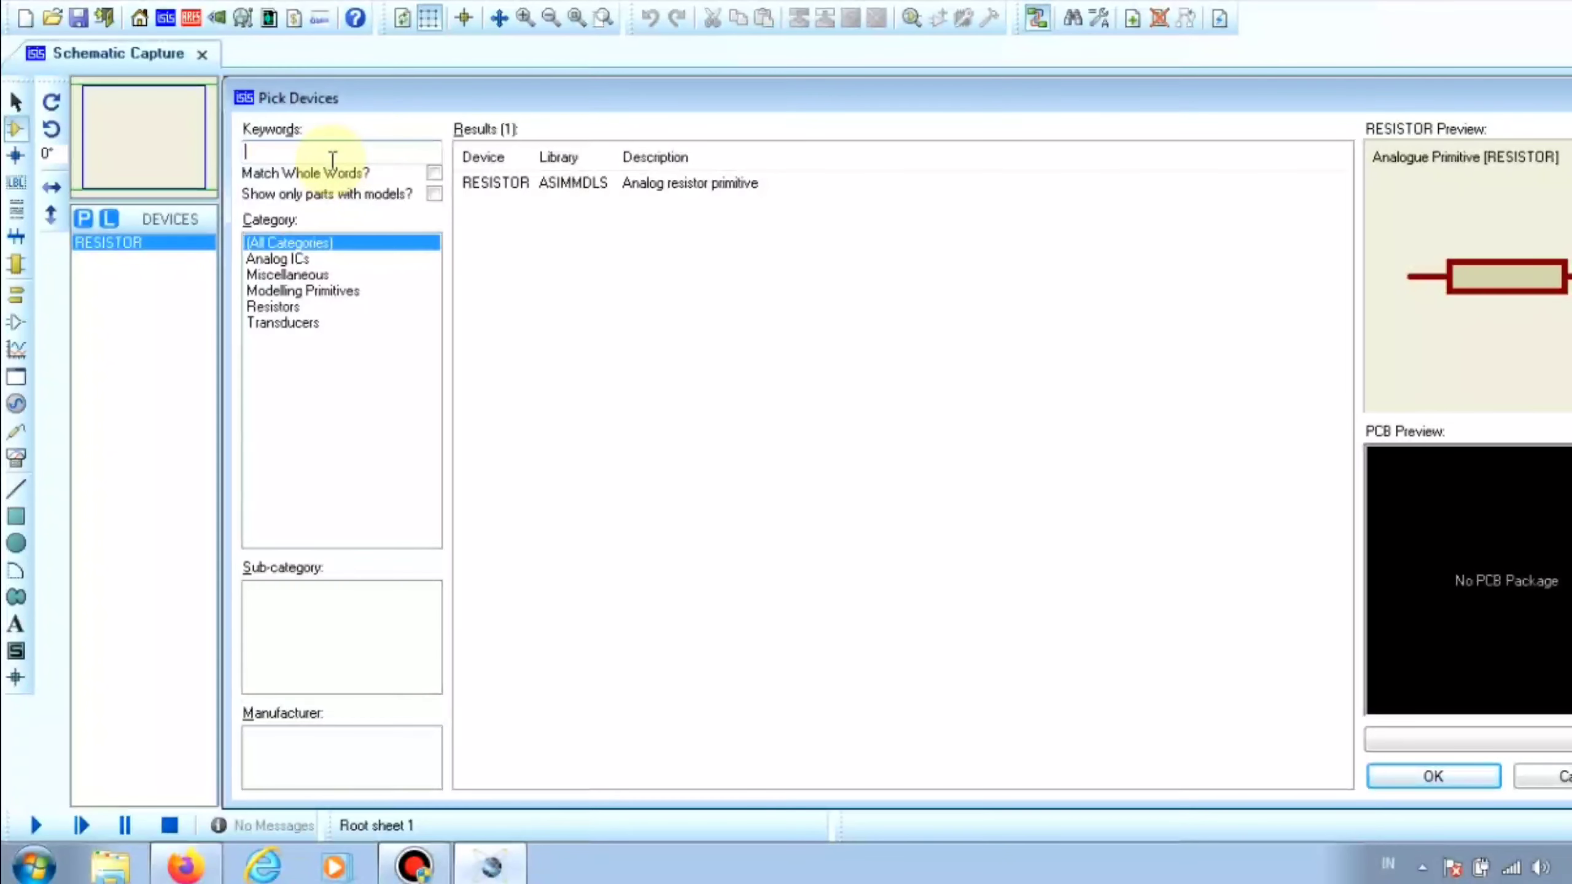
text(capasitor)
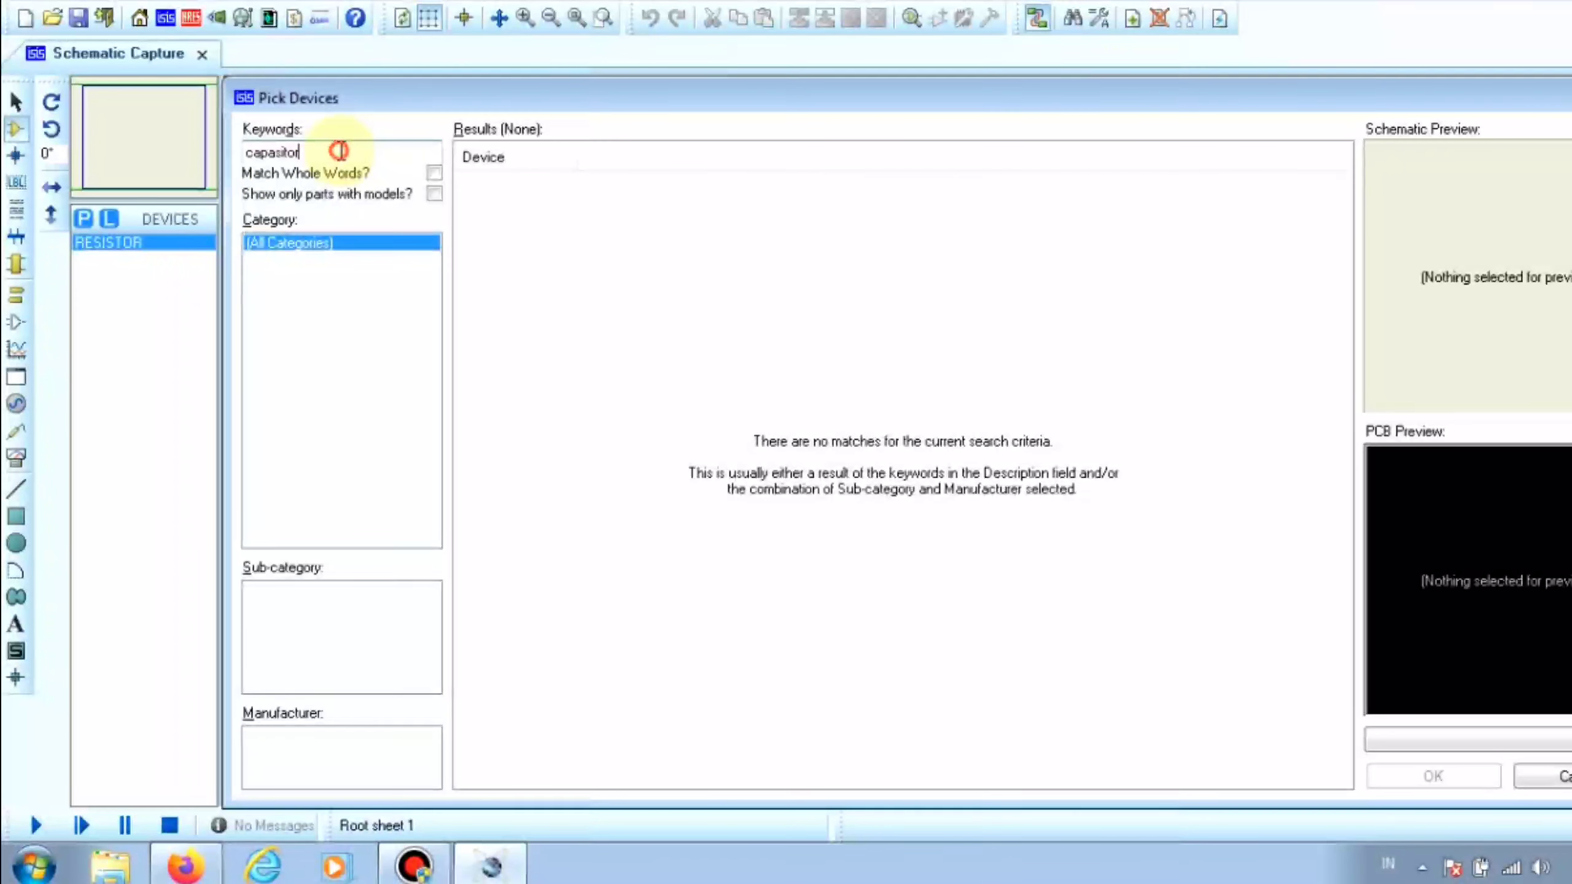
- Search the device library for cap and add the generic non-electrolytic capacitor CAP to the device list
double_click(341, 151)
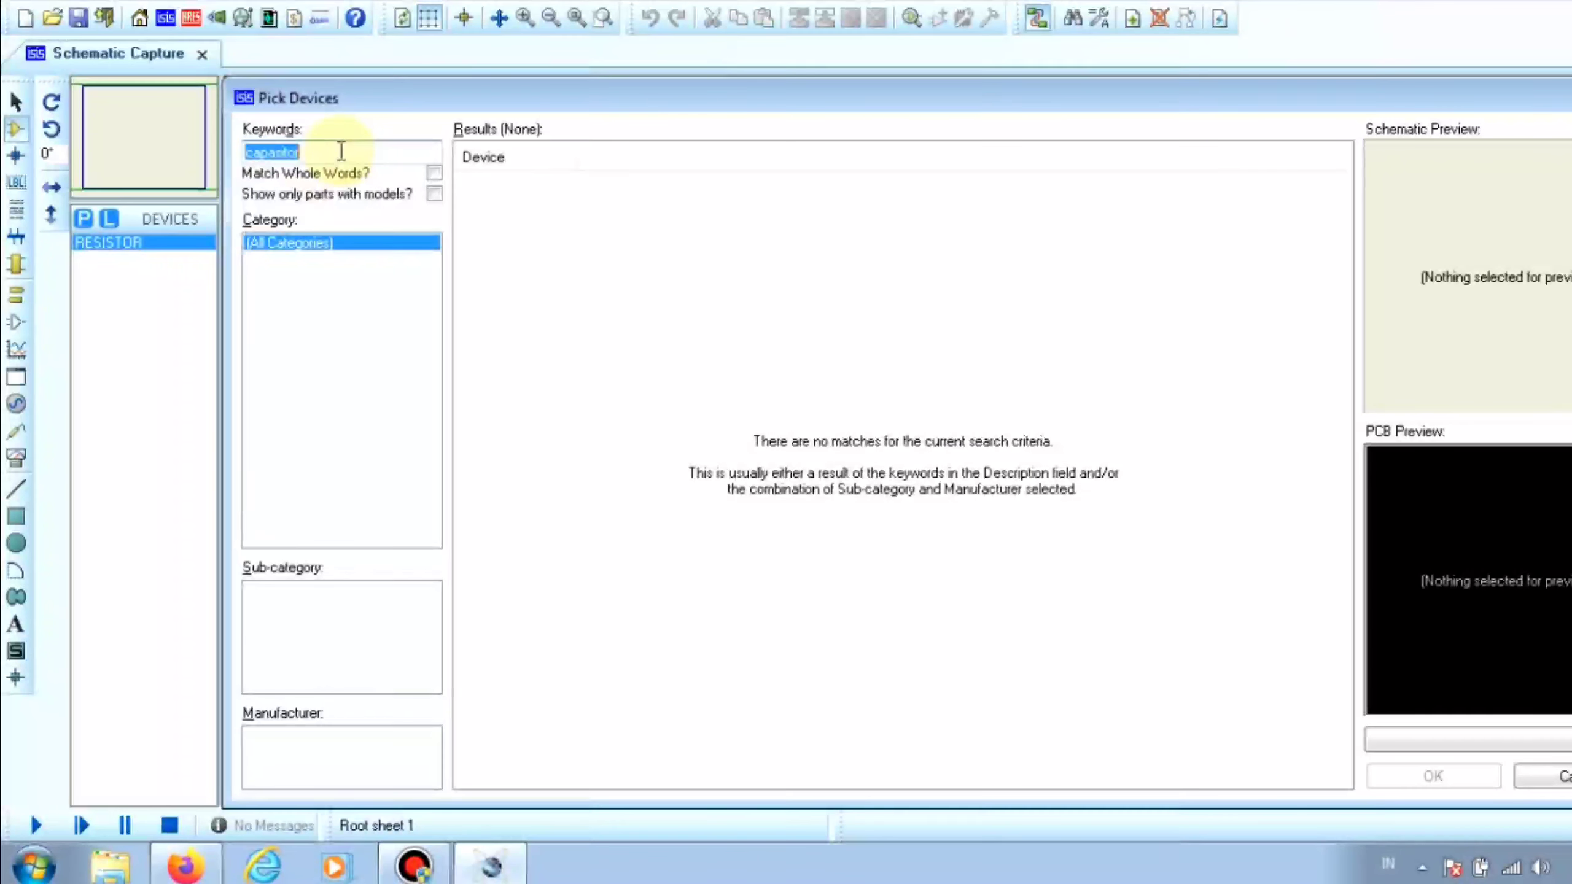
key(BackSpace)
text(ca)
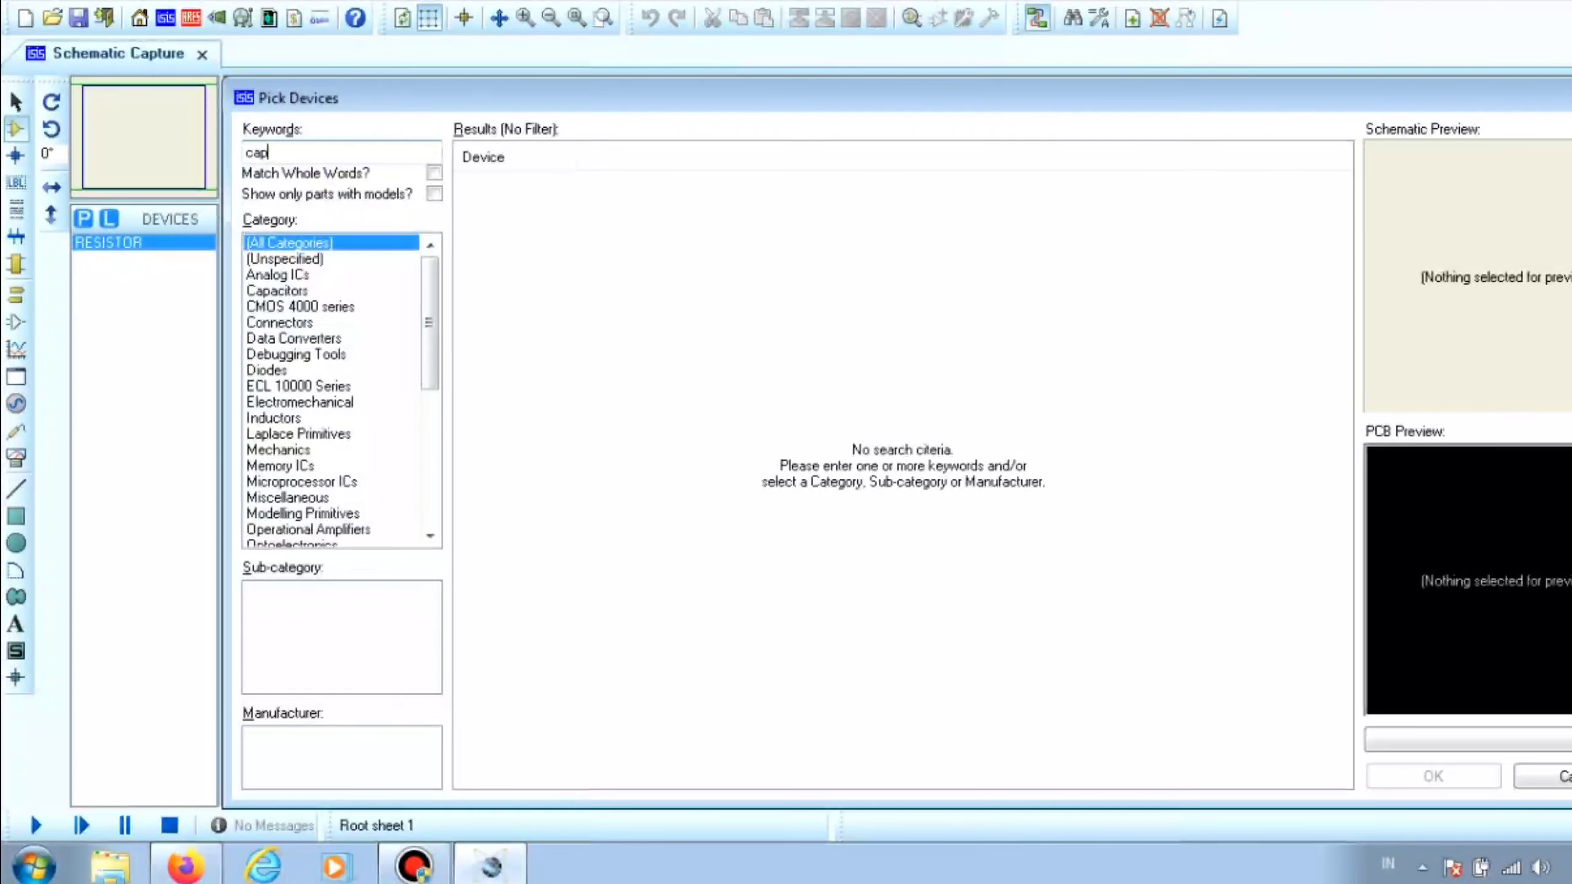
text(p)
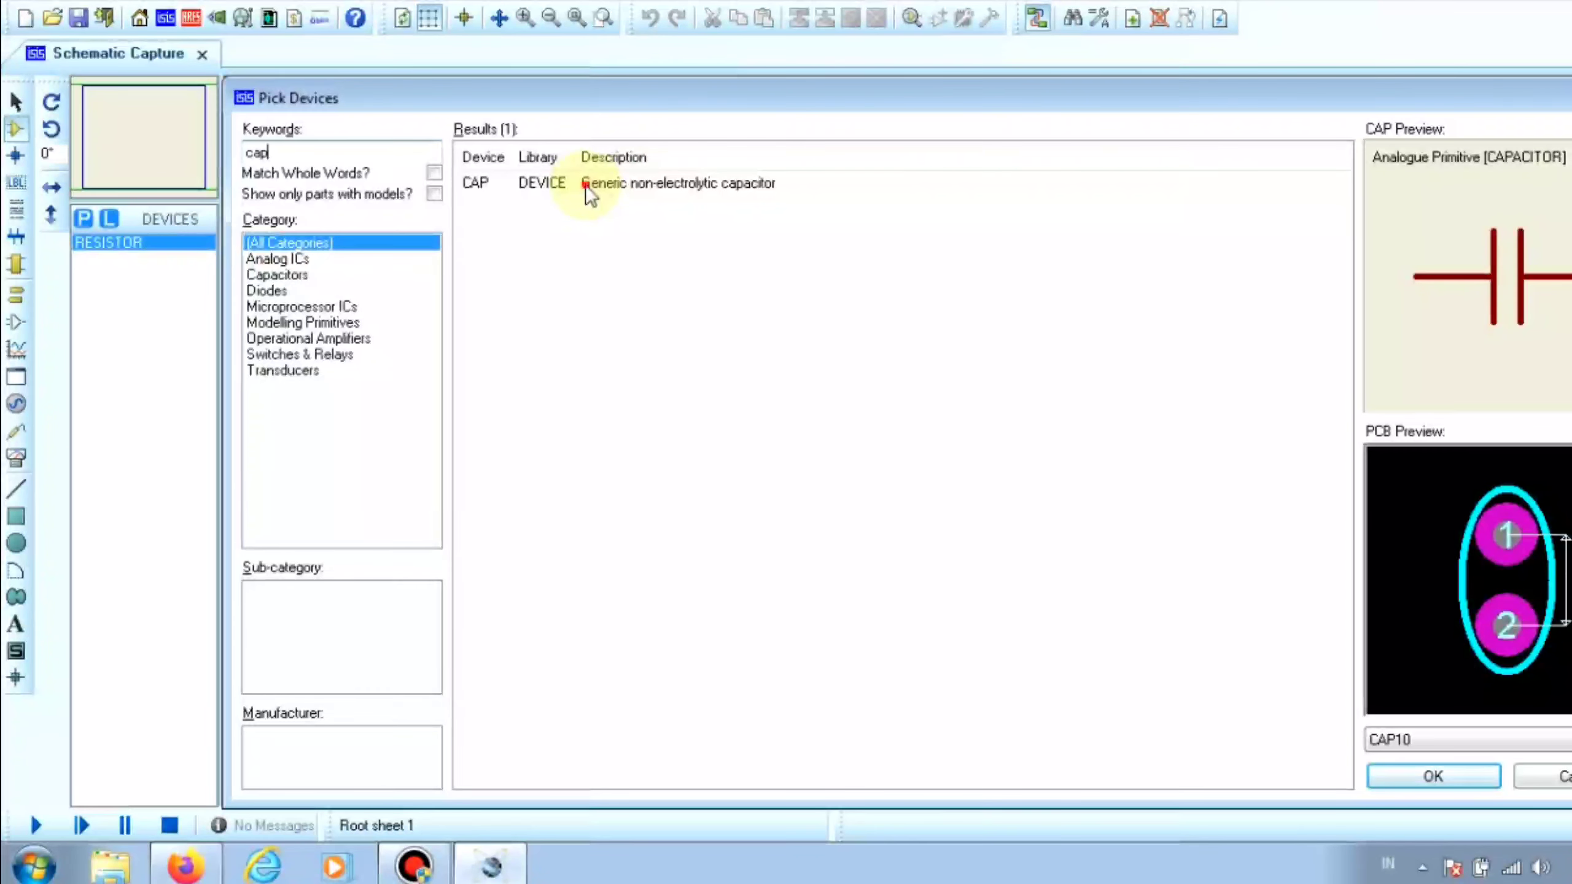
double_click(585, 185)
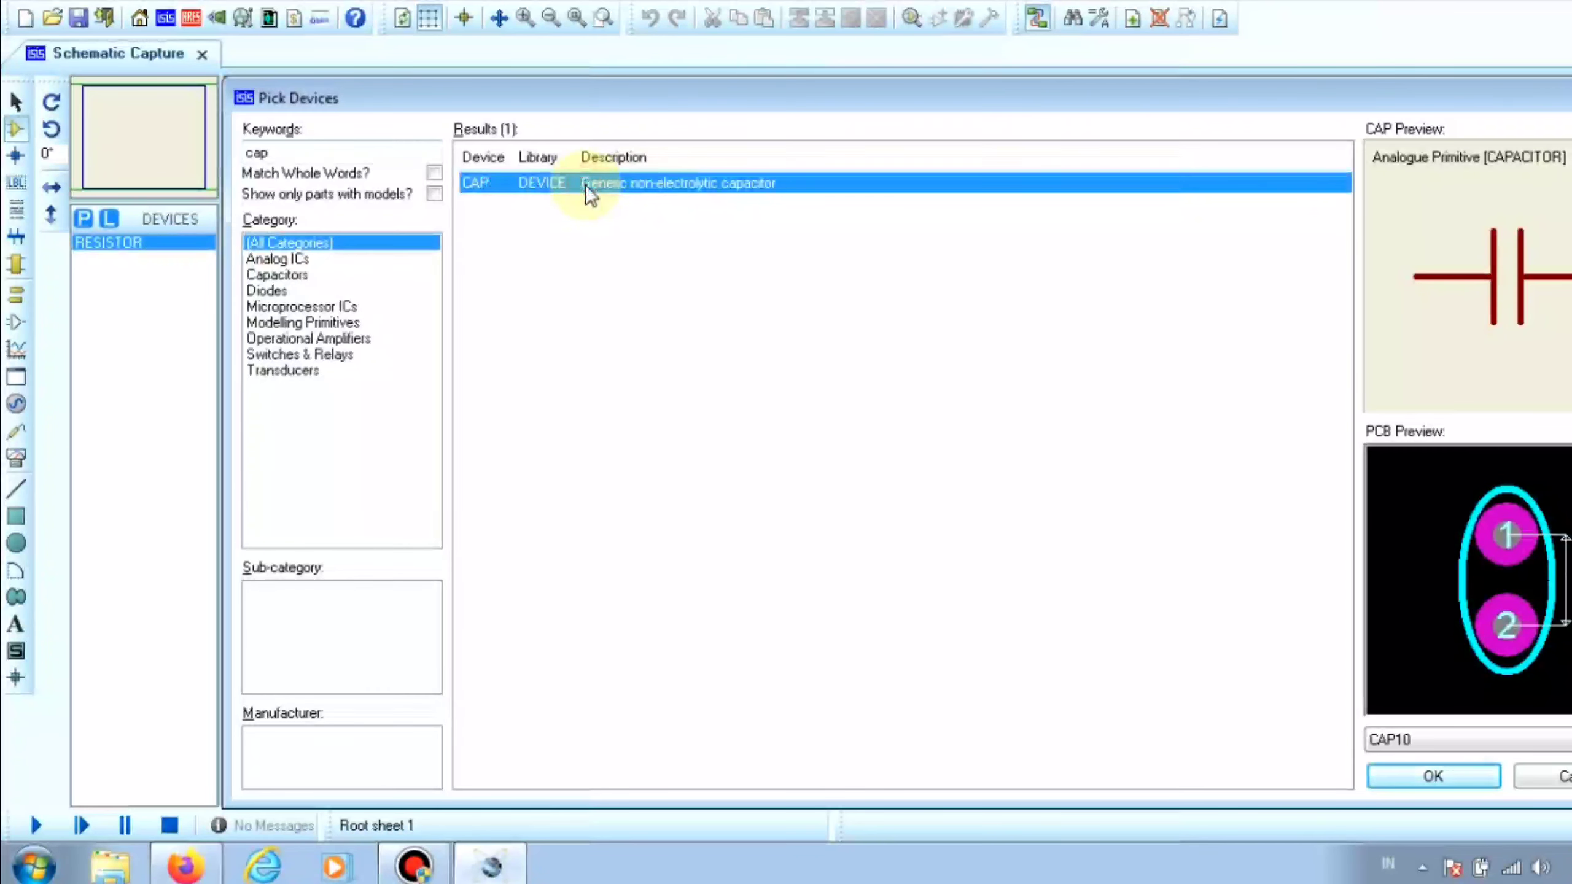
- Search the device library for lcd and add the LM016L 16x2 alphanumeric LCD to the device list
click(303, 151)
key(BackSpace)
key(BackSpace)
key(BackSpace)
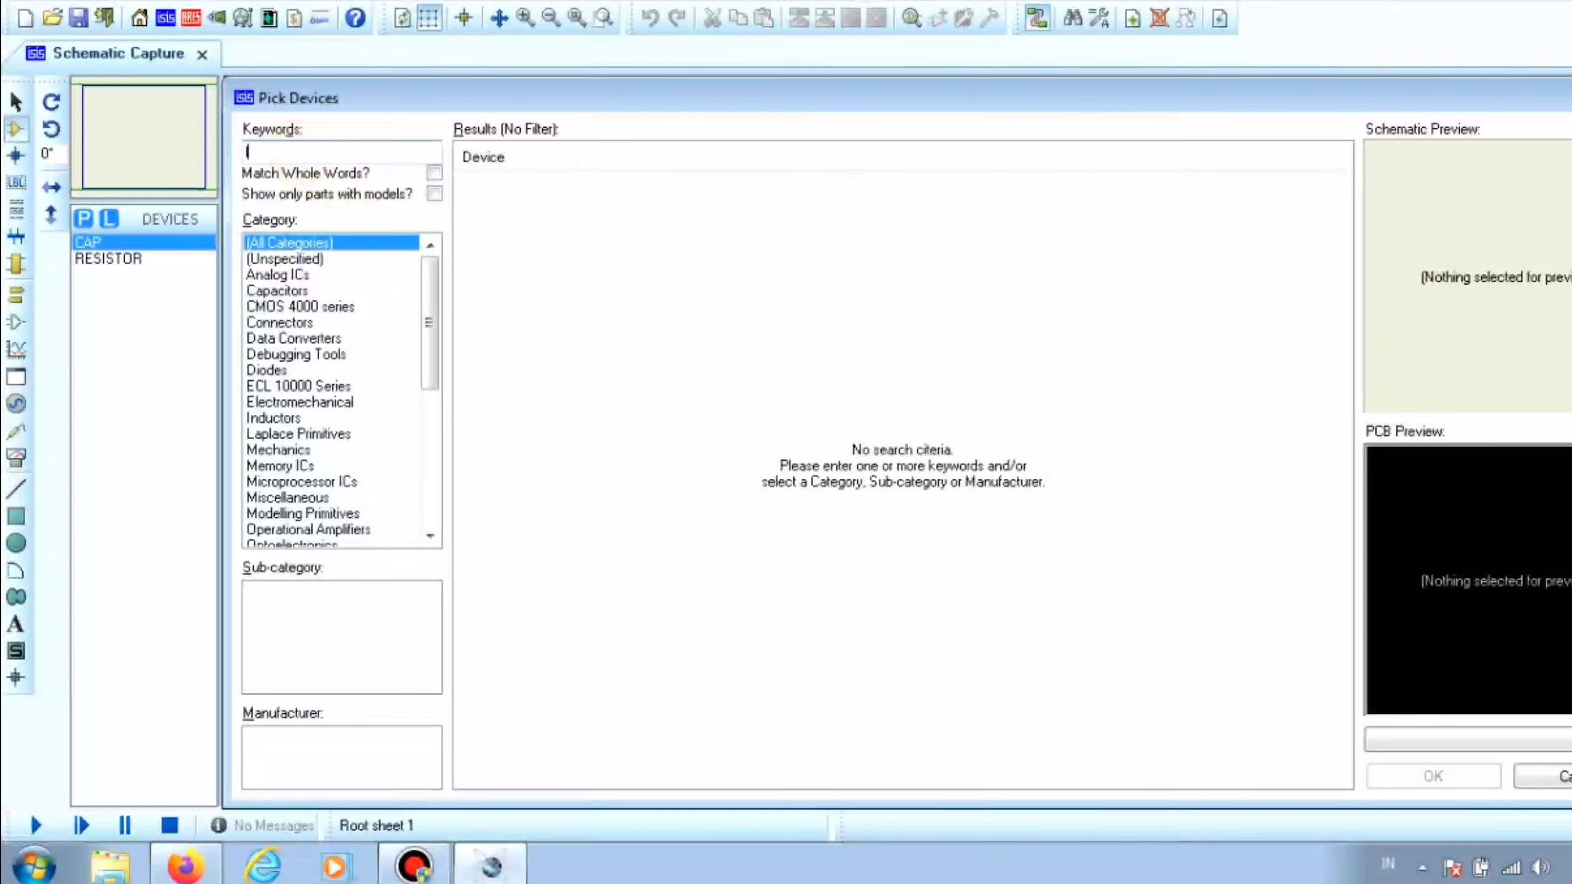
text(lcd)
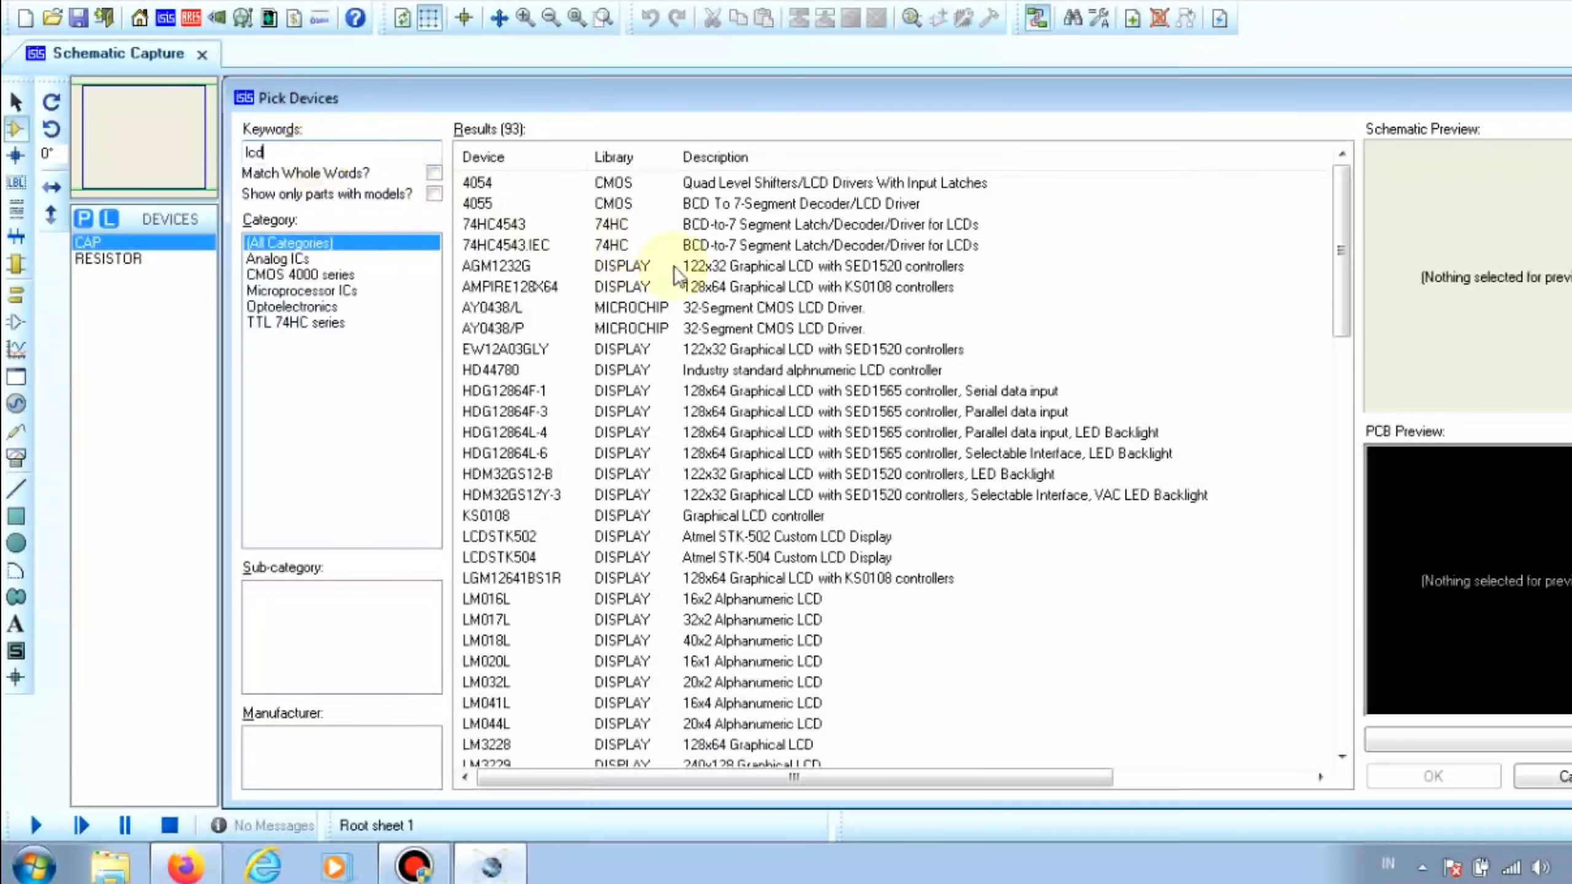
click(493, 601)
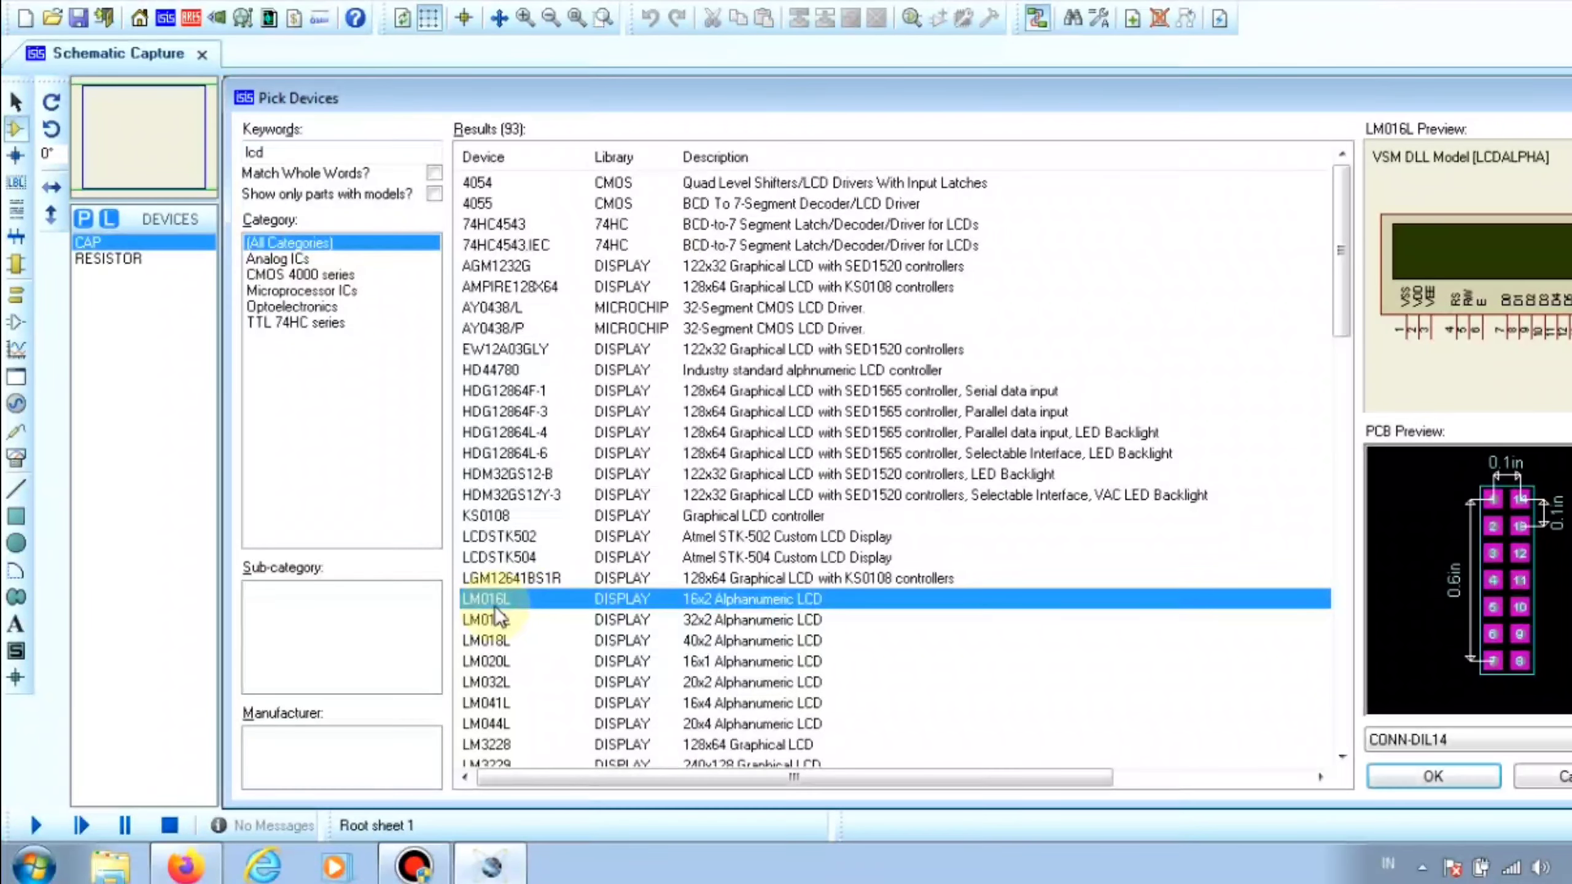
double_click(538, 598)
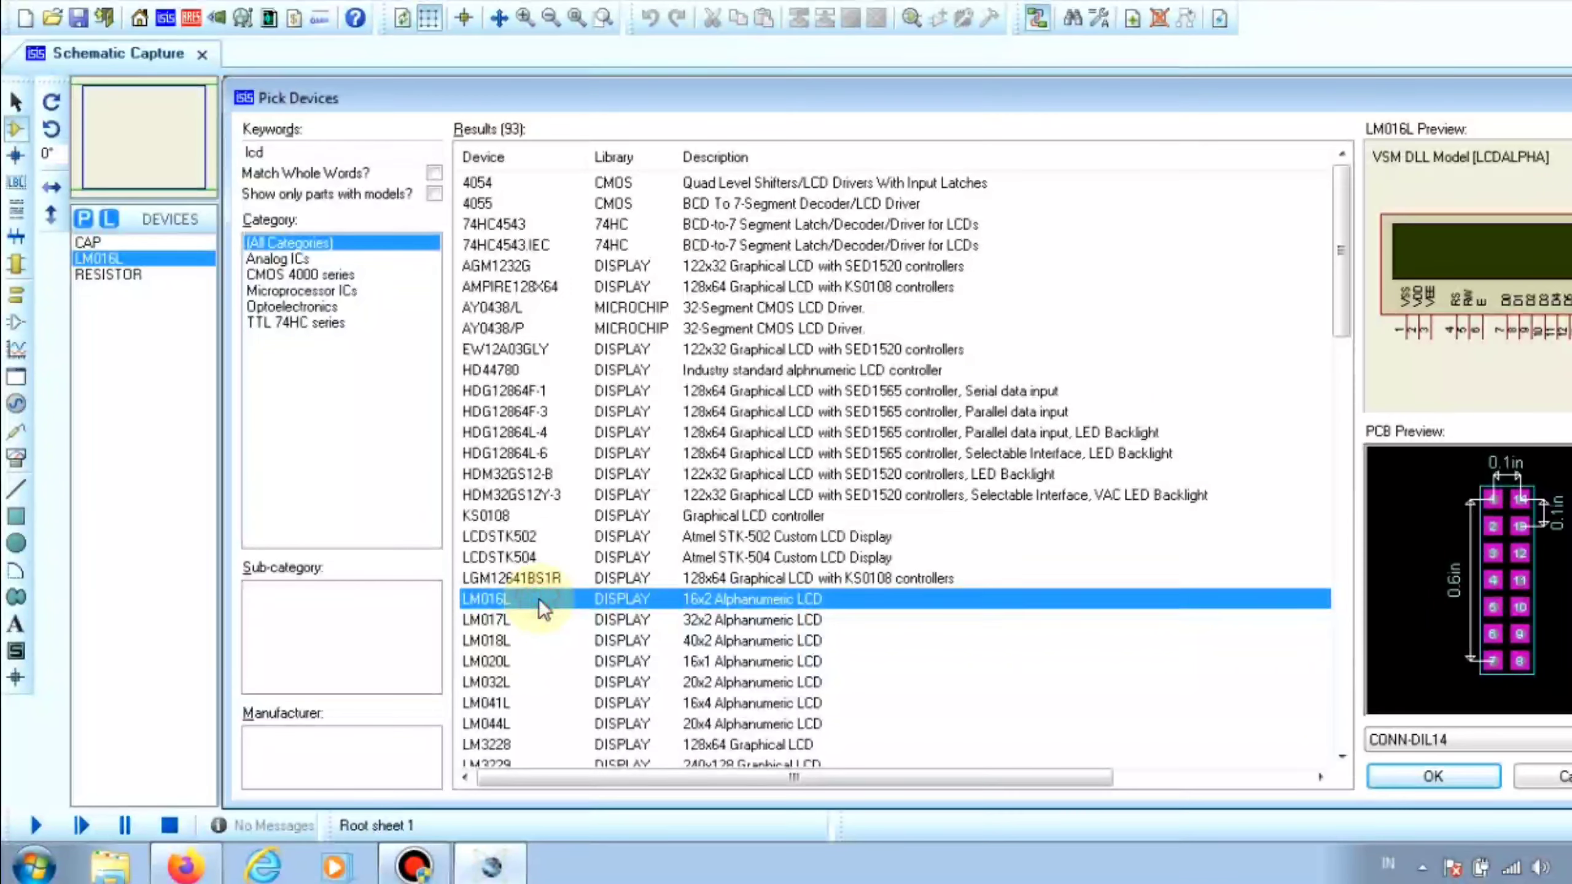
- Search the device library for atmega32 and add the ATMEGA32 microcontroller to the device list
click(297, 157)
key(BackSpace)
key(BackSpace)
key(BackSpace)
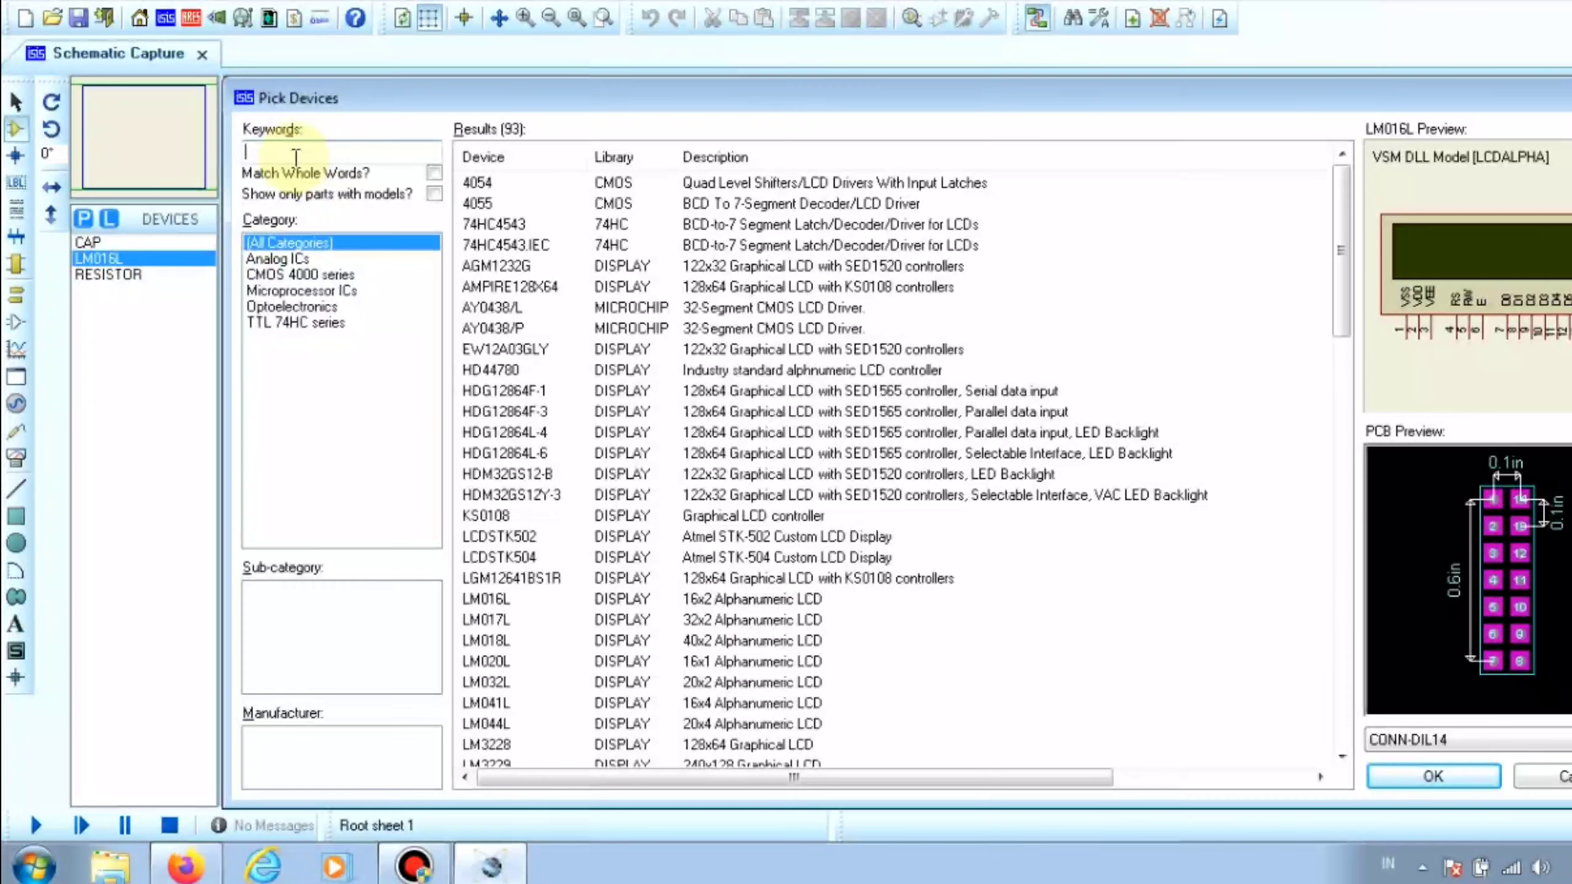
text(atmeg)
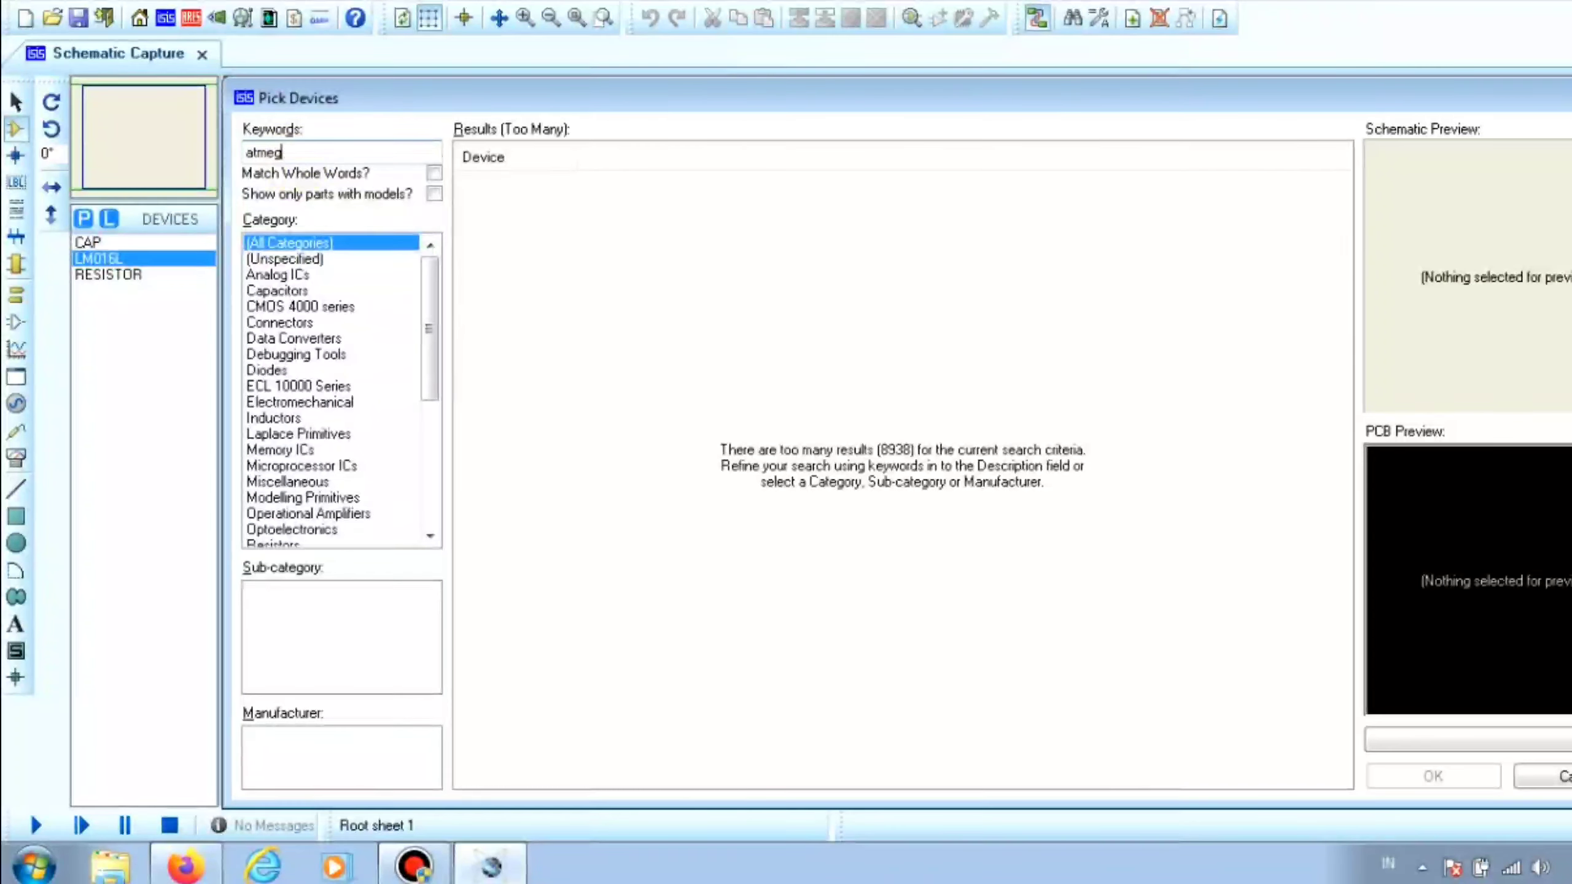
text(a)
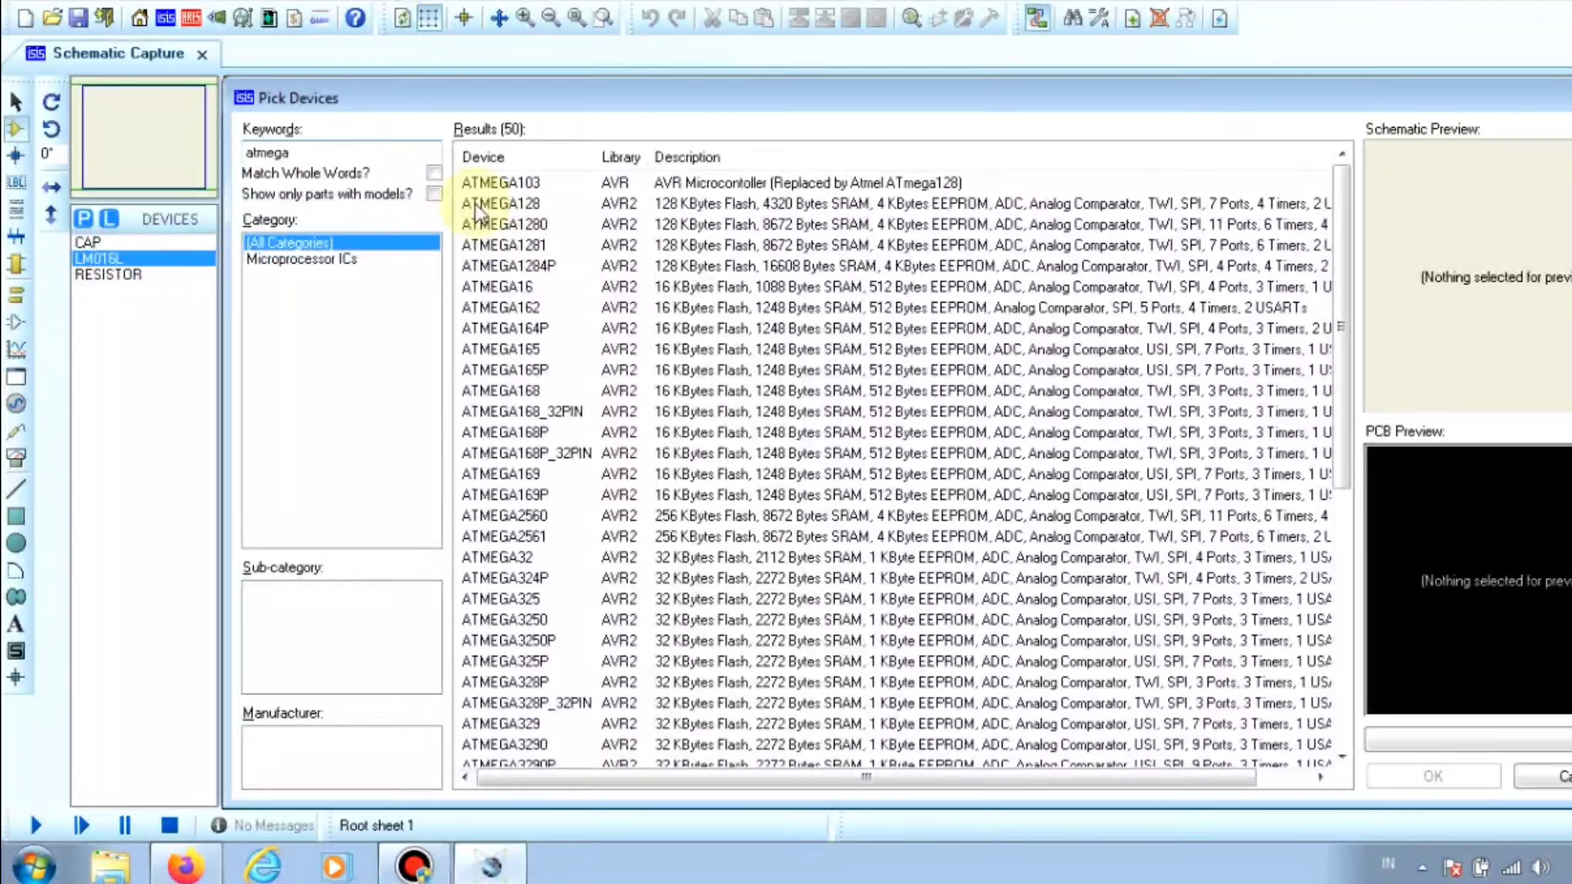
text(32)
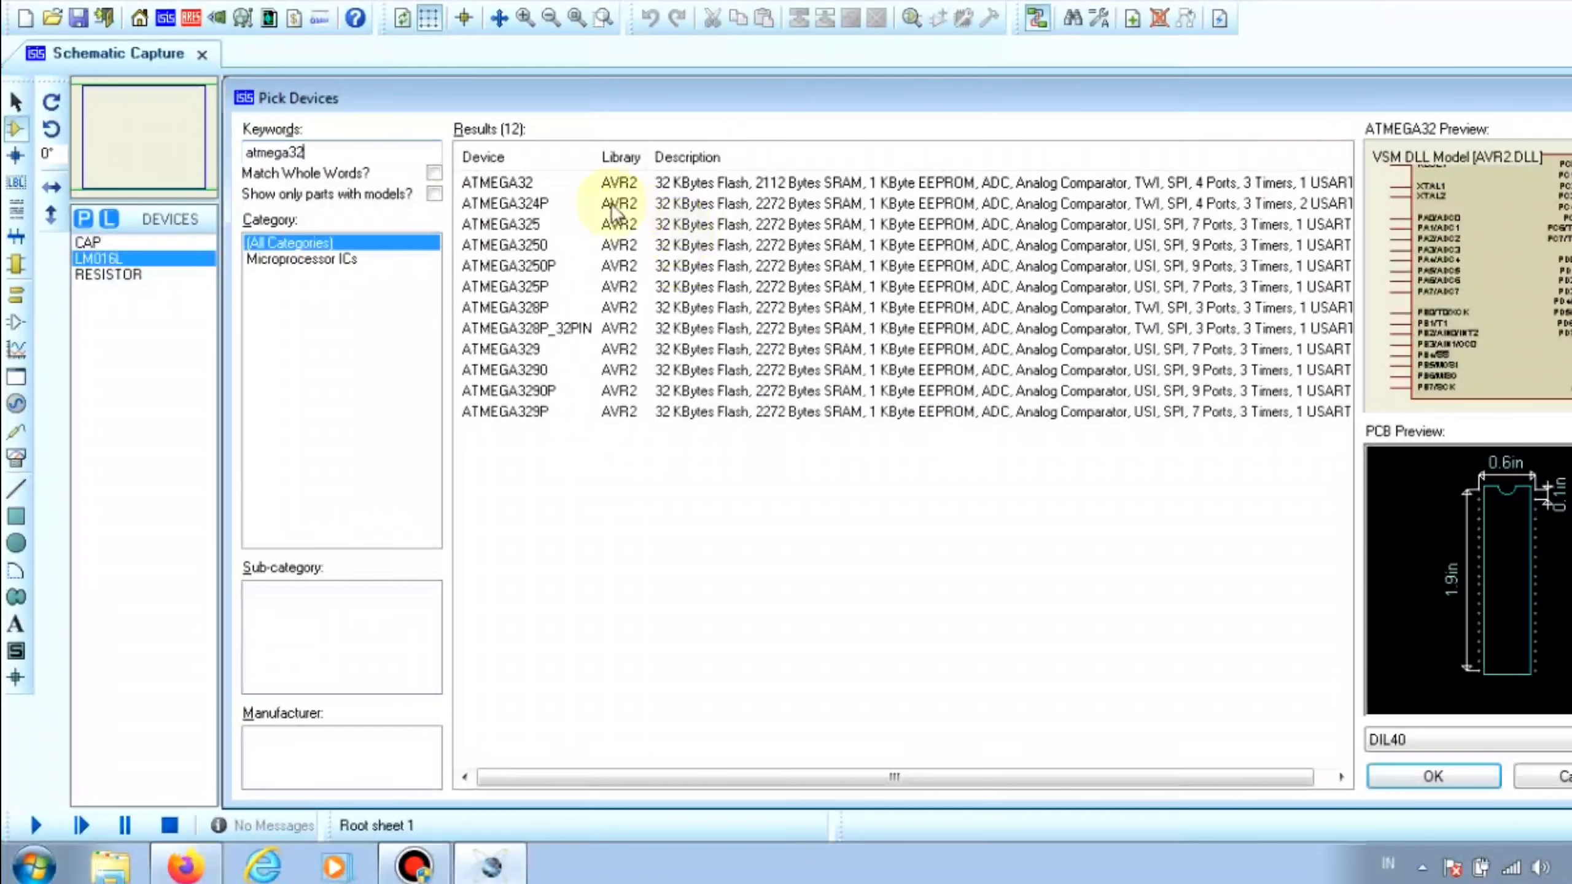
double_click(557, 182)
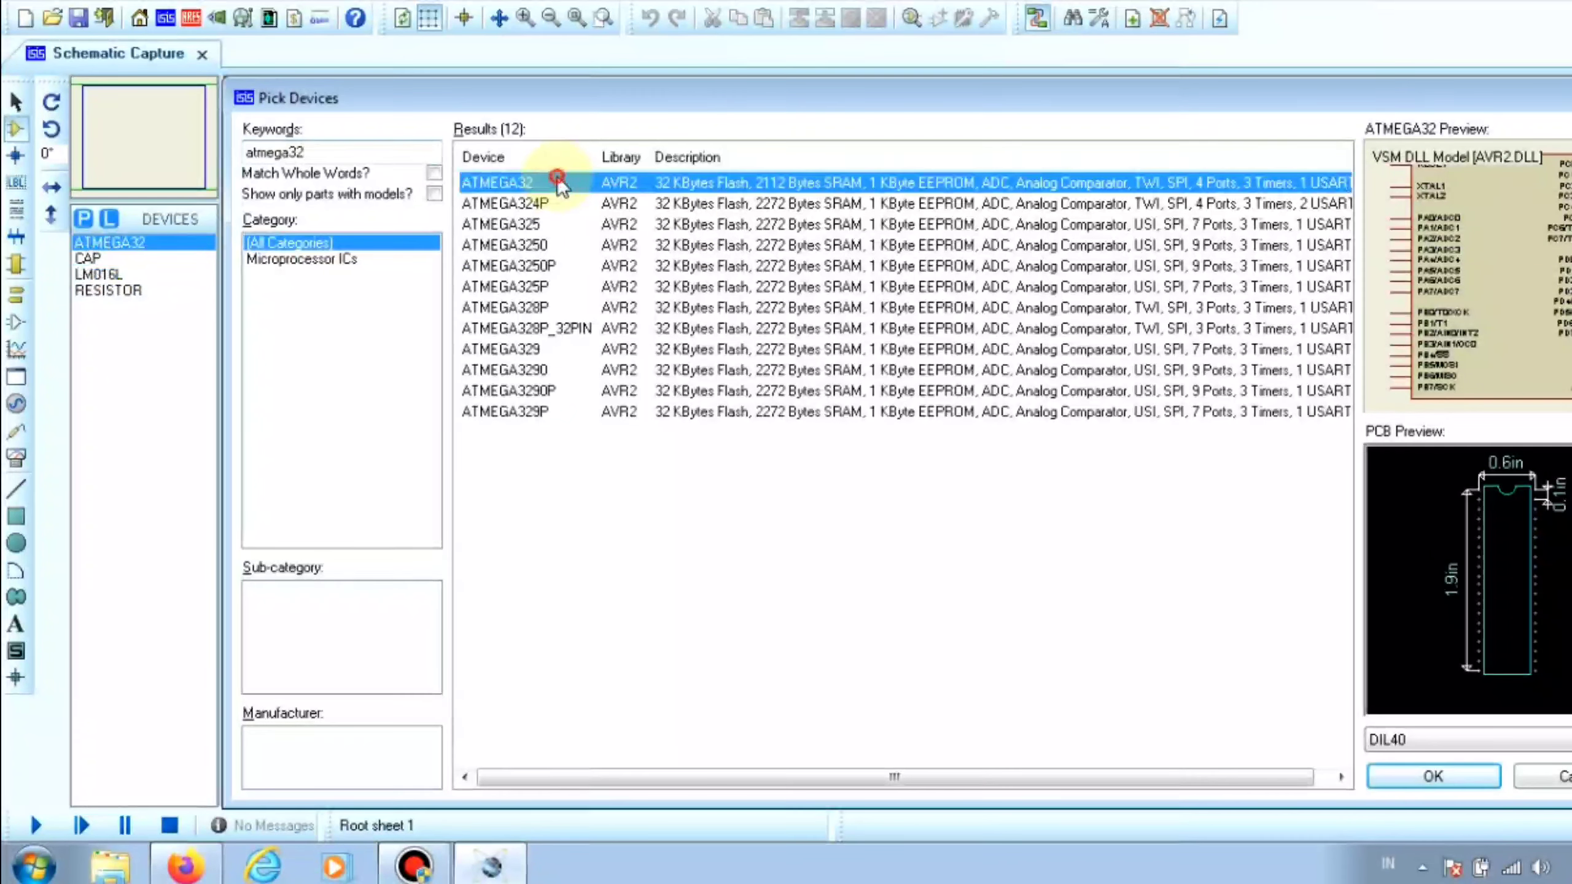
- Search the device library for arduino and close the device picker
click(322, 151)
key(BackSpace)
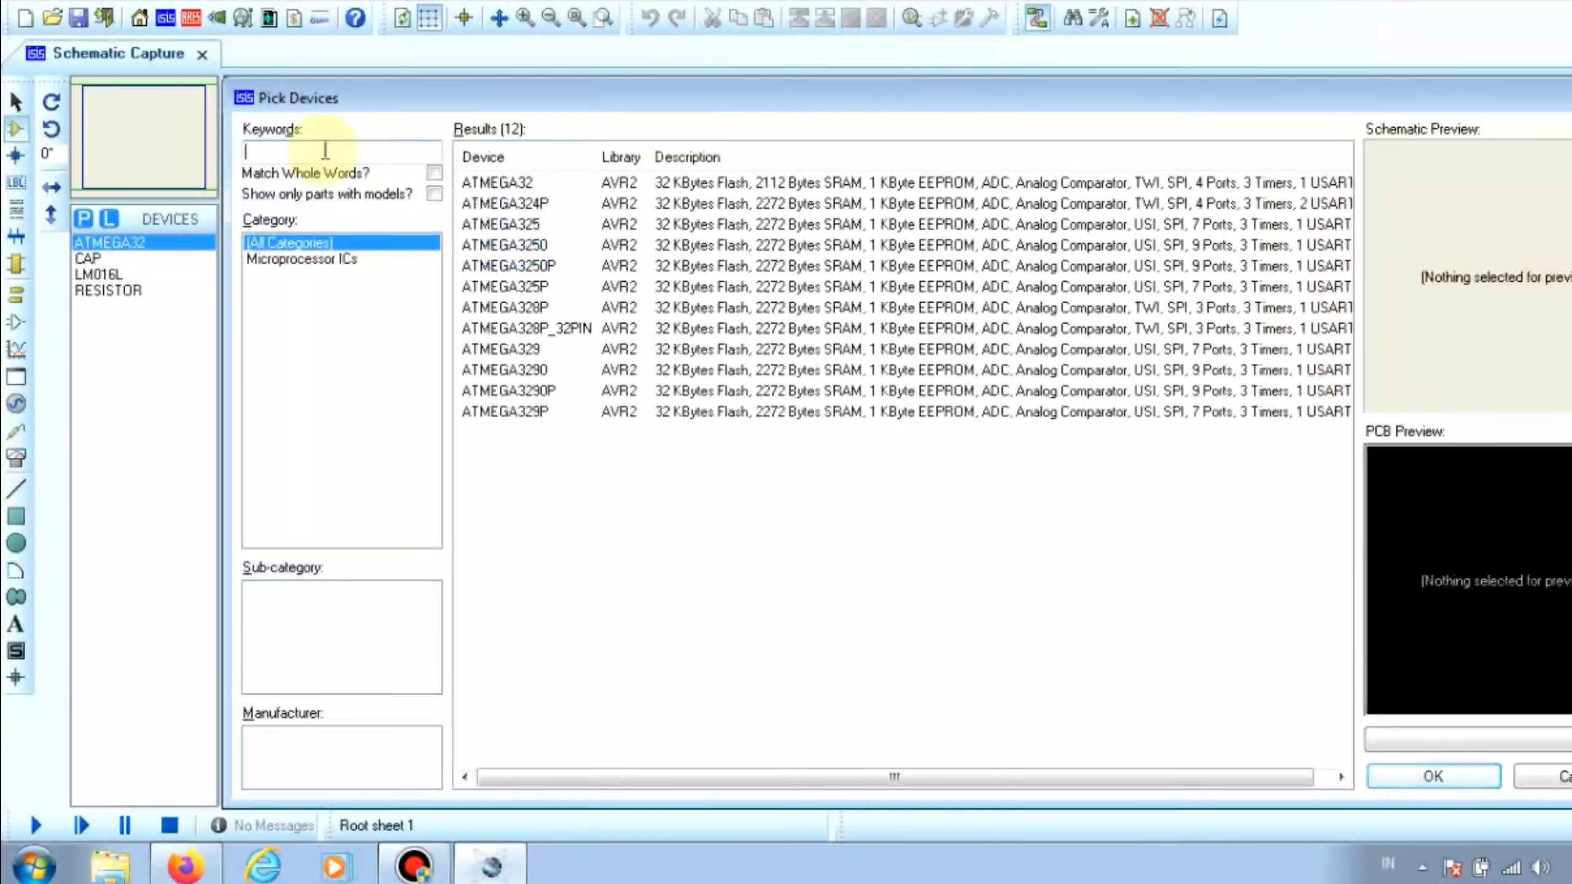
text(arduino)
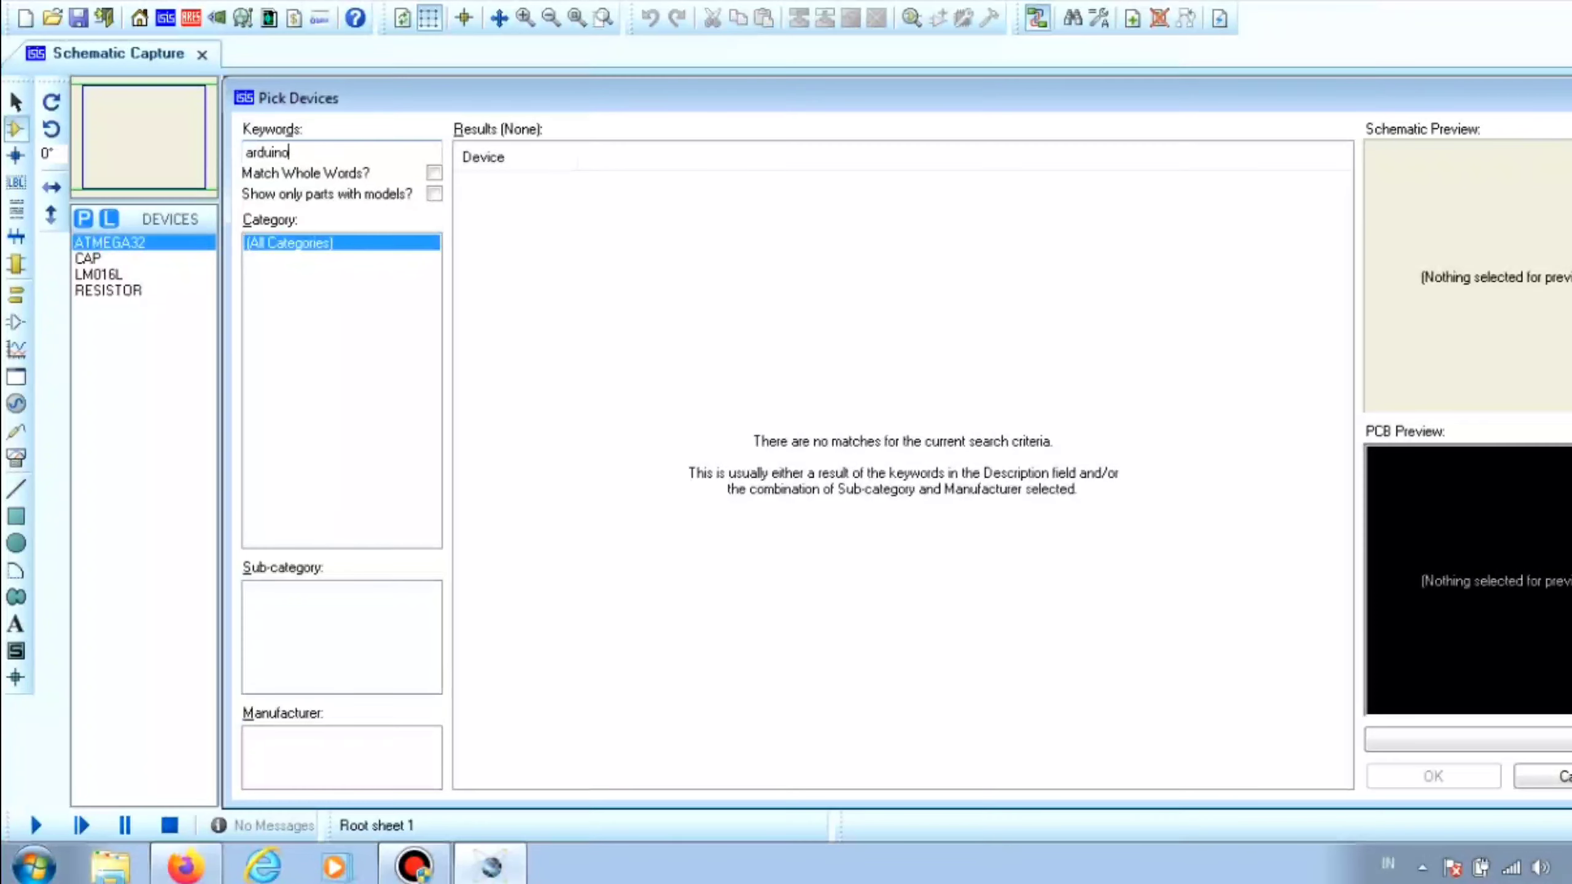
key(Escape)
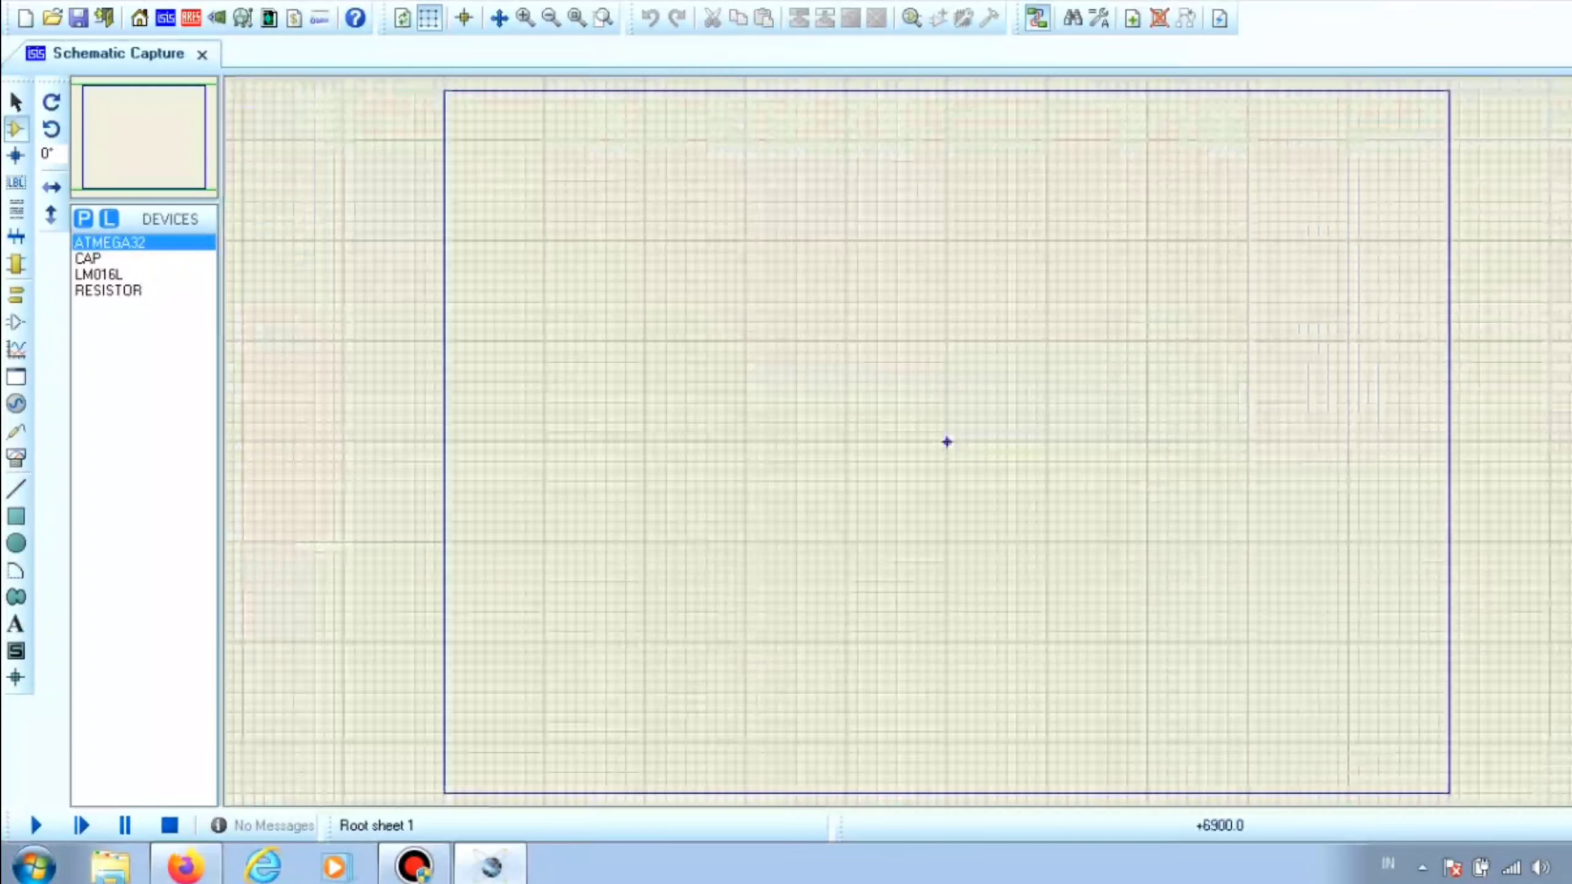